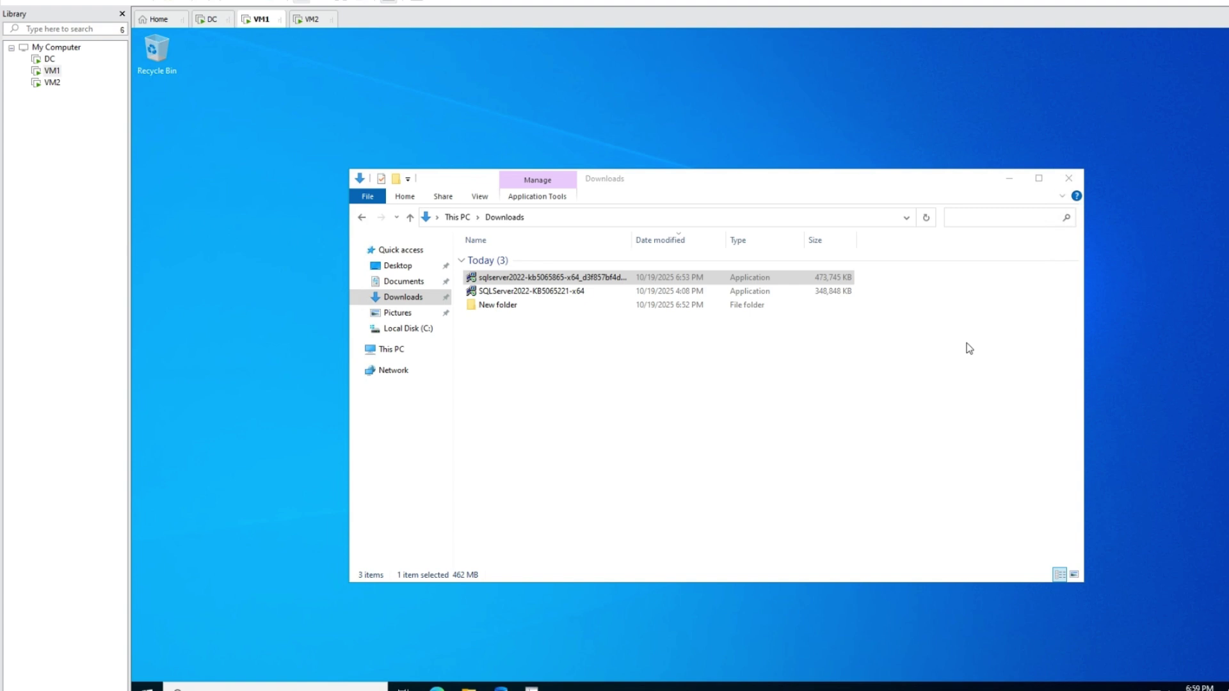
# Widen the Downloads Name column so the sqlserver2022-kb5065865 hotfix file name shows in full.
pyautogui.click(629, 278)
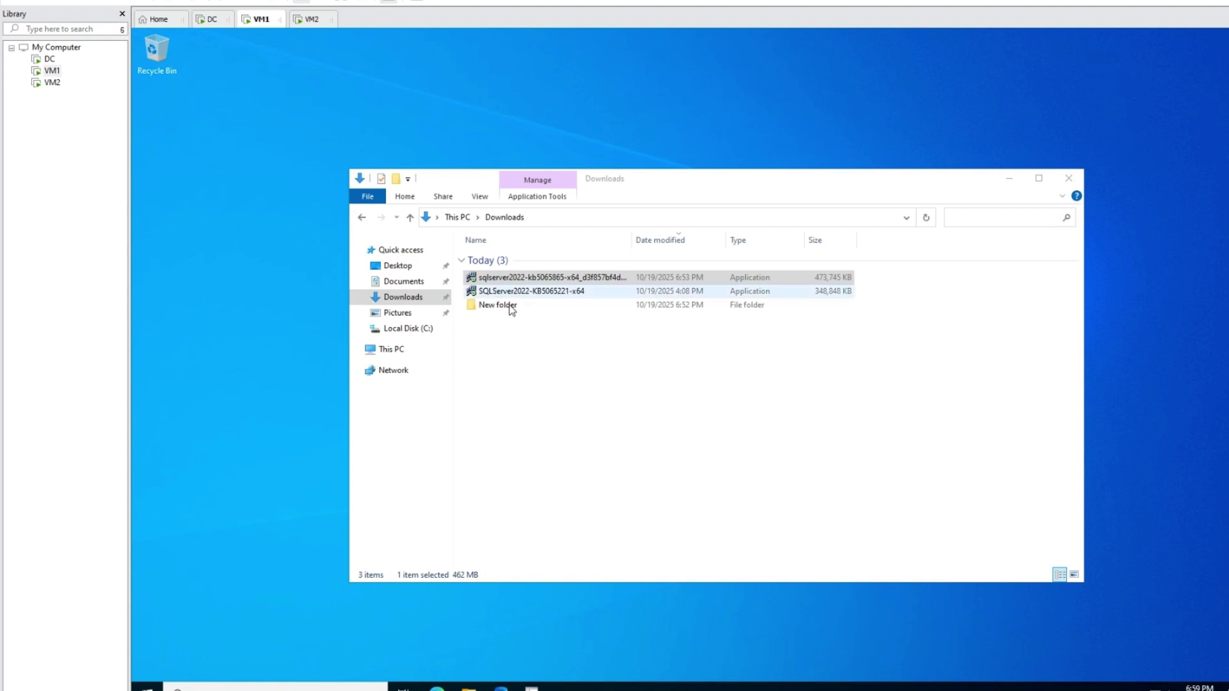
pyautogui.click(563, 279)
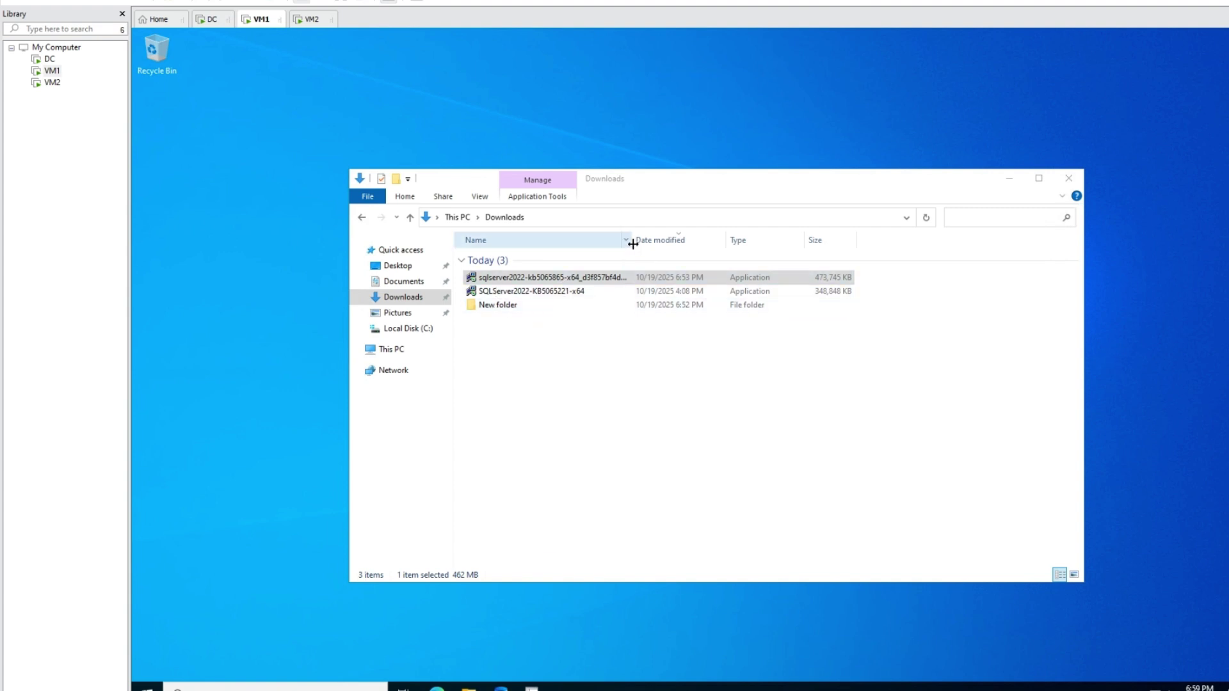
pyautogui.moveTo(631, 240); pyautogui.dragTo(773, 237)
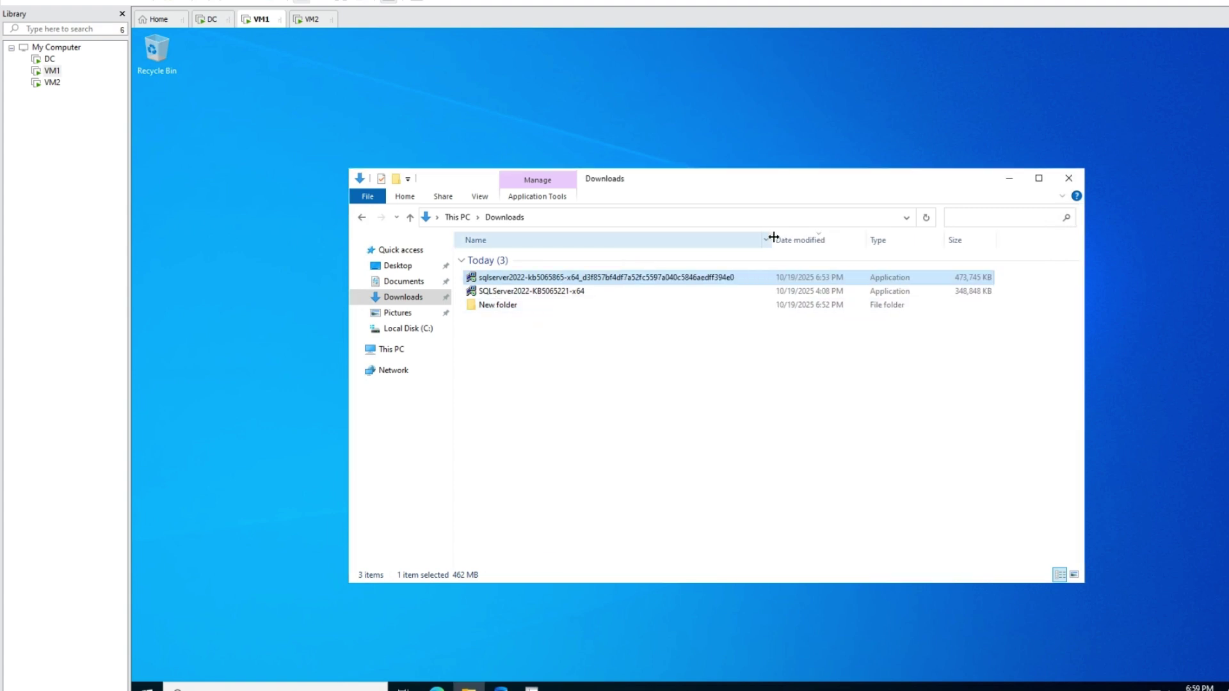
# Run the KB5065865 hotfix as administrator; setup fails on missing cached patch 484d16.msp (0x84B20003).
pyautogui.rightClick(557, 281)
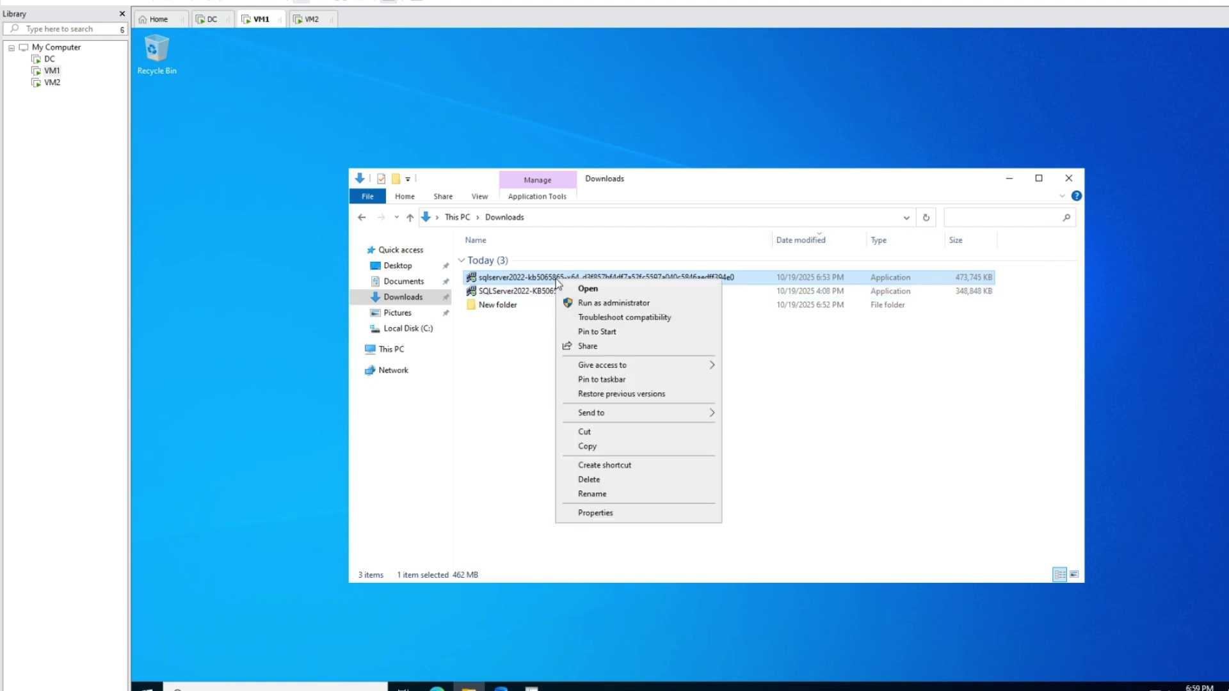
pyautogui.click(584, 303)
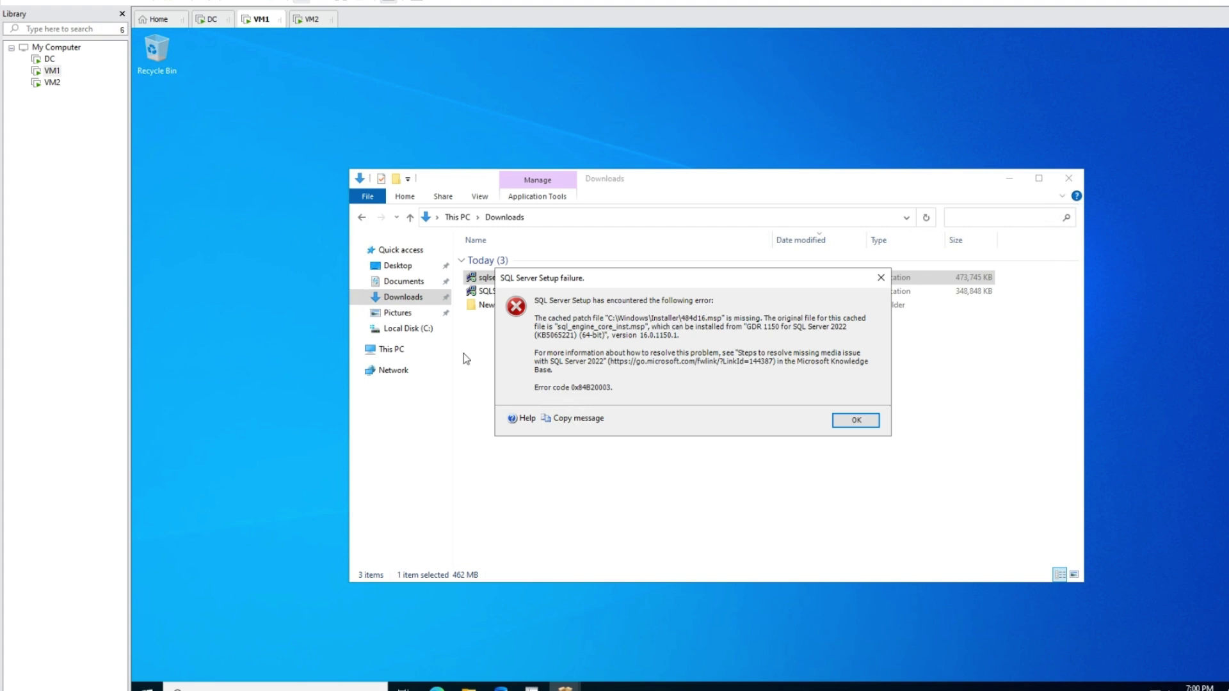
# Navigate through This PC, C: and Windows to the C:\Windows\Installer folder.
pyautogui.click(390, 350)
pyautogui.doubleClick(711, 398)
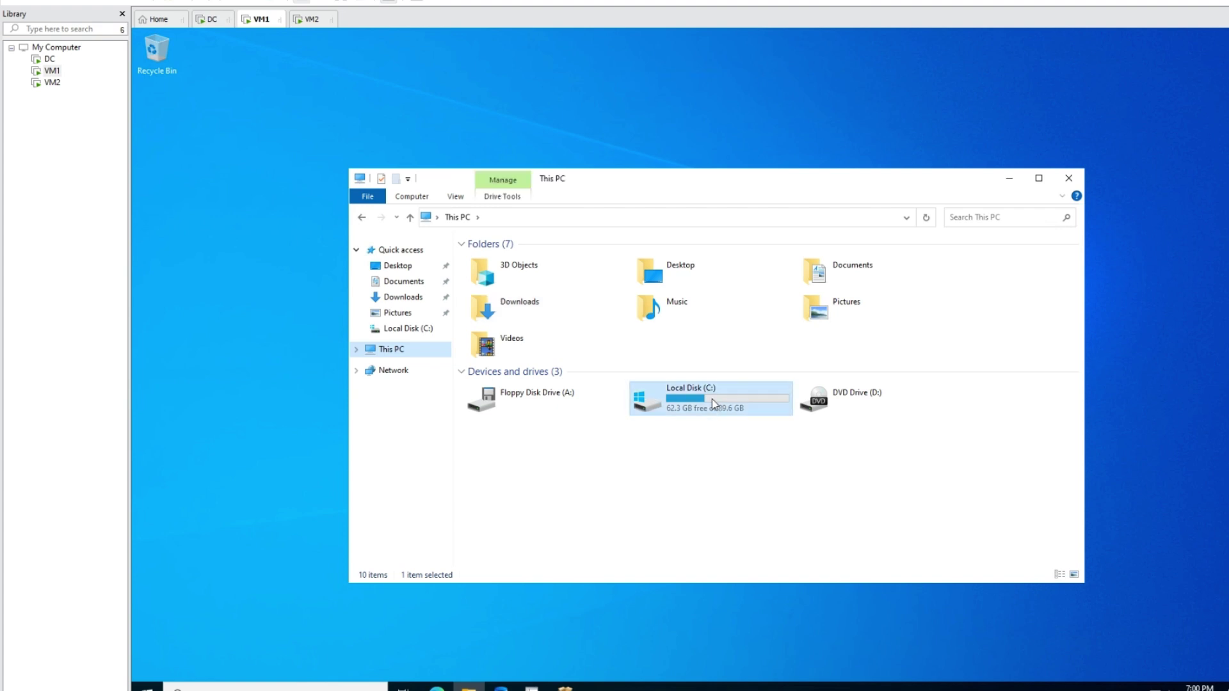
pyautogui.doubleClick(536, 384)
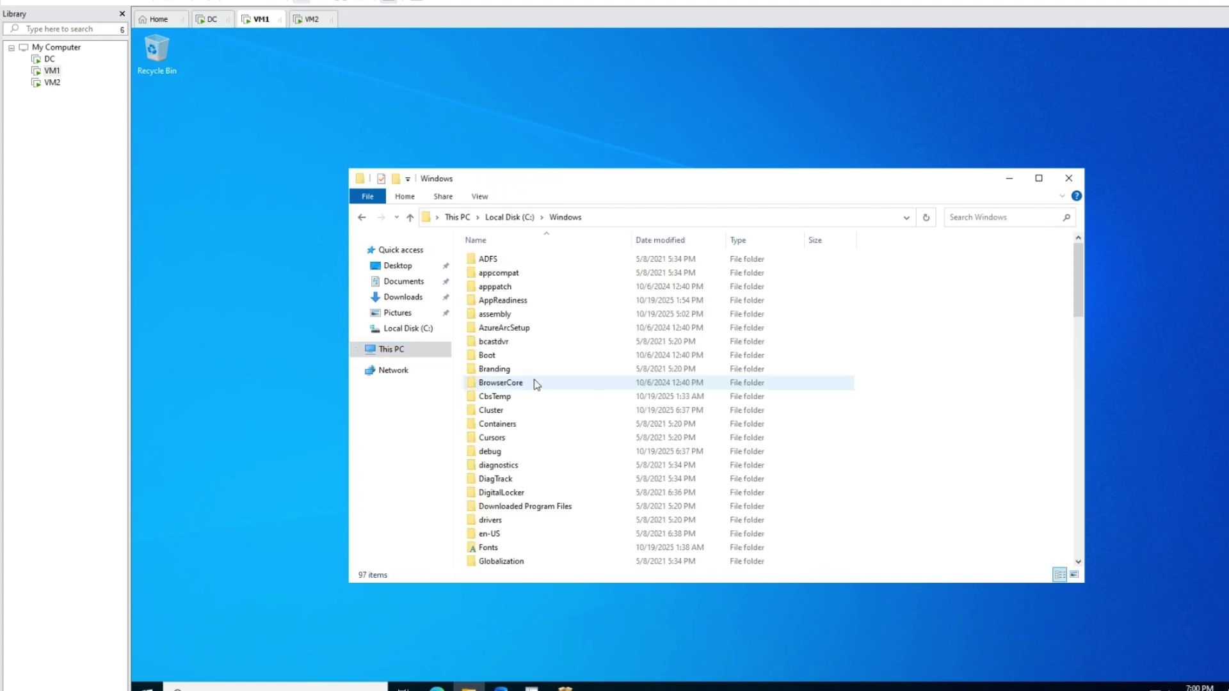
pyautogui.click(617, 218)
pyautogui.click(618, 218)
pyautogui.write('\\Windows\\')
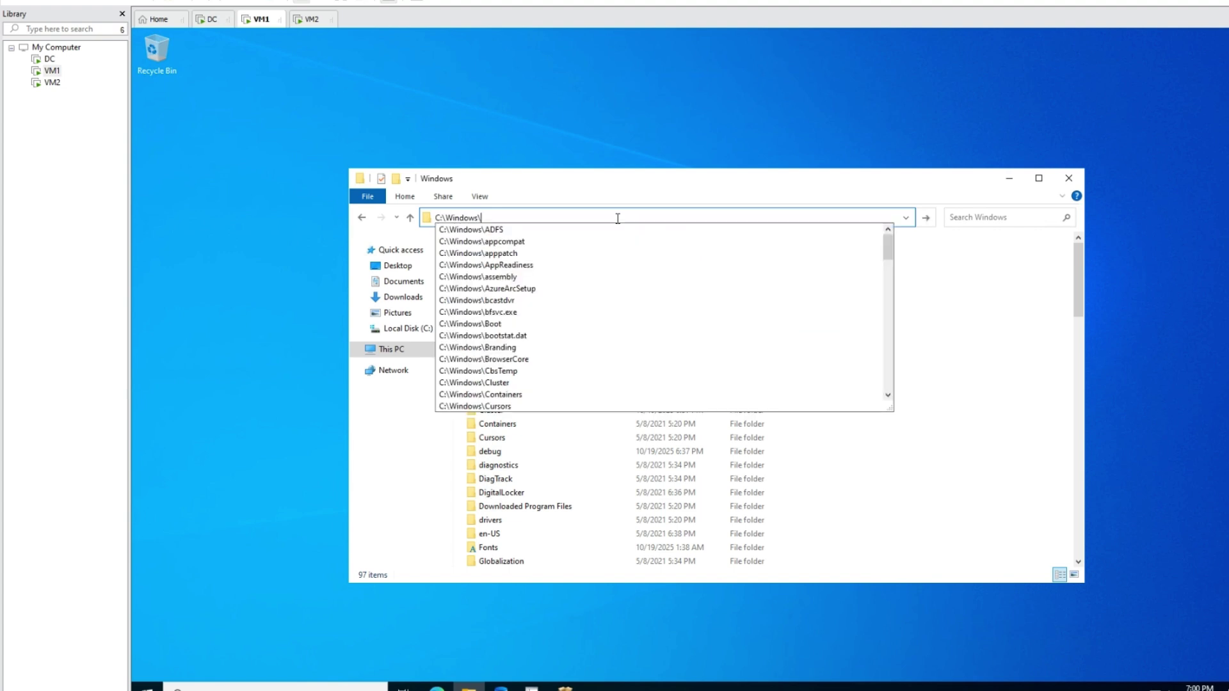
pyautogui.write('ins')
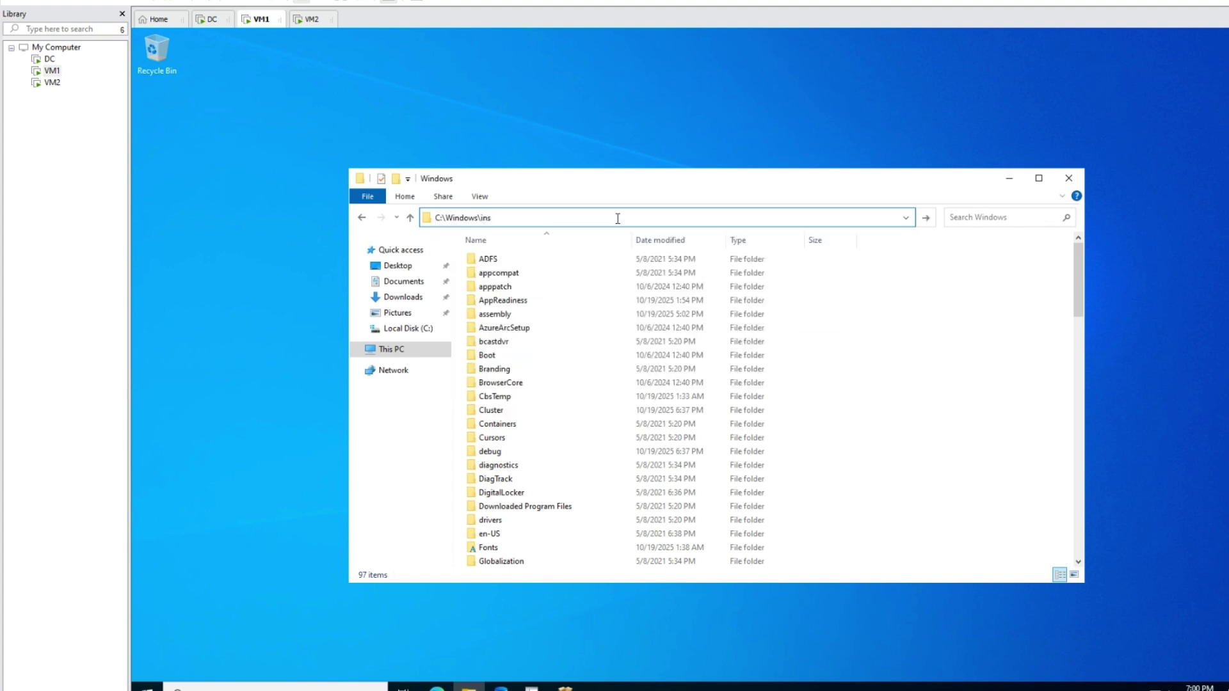
pyautogui.write('taller')
pyautogui.press('Return')
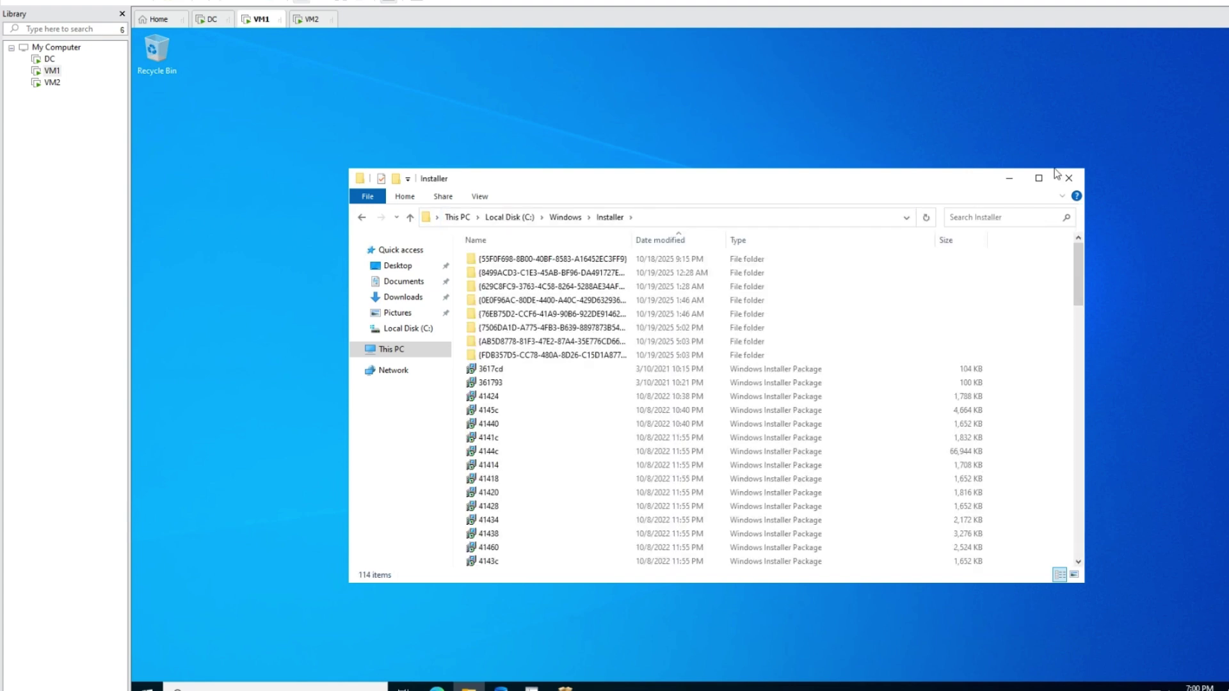
# Maximize the Installer window and turn on file name extensions.
pyautogui.click(1038, 178)
pyautogui.click(311, 250)
pyautogui.click(284, 429)
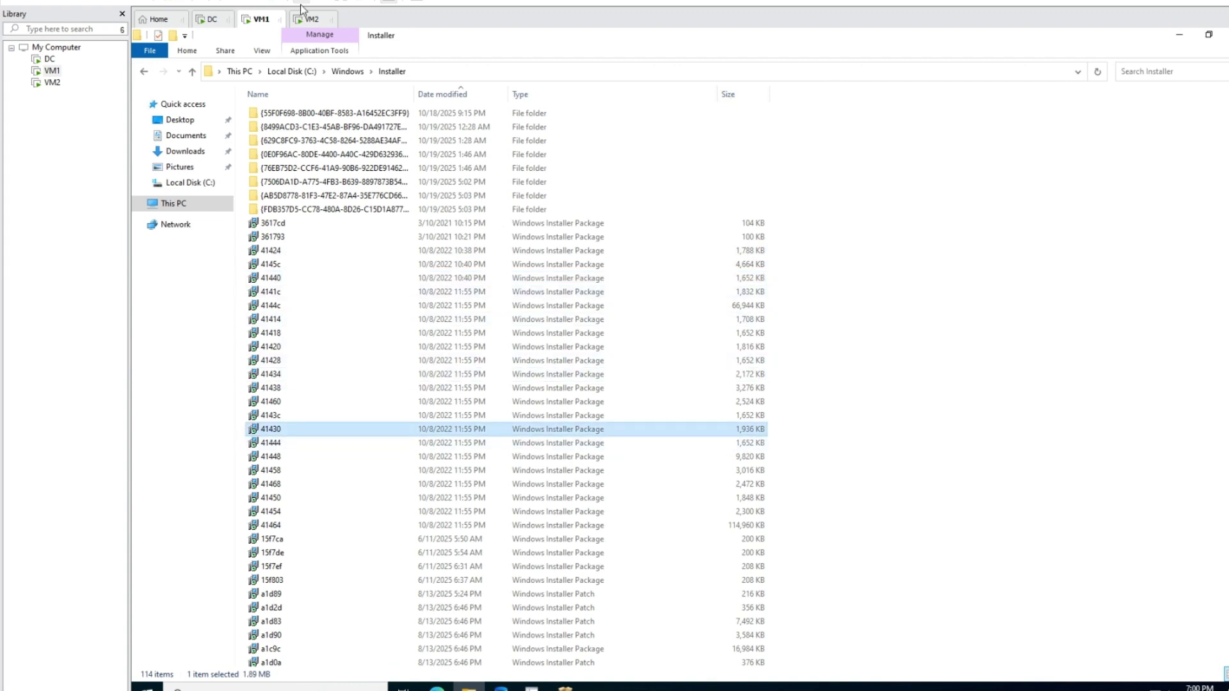
pyautogui.click(265, 56)
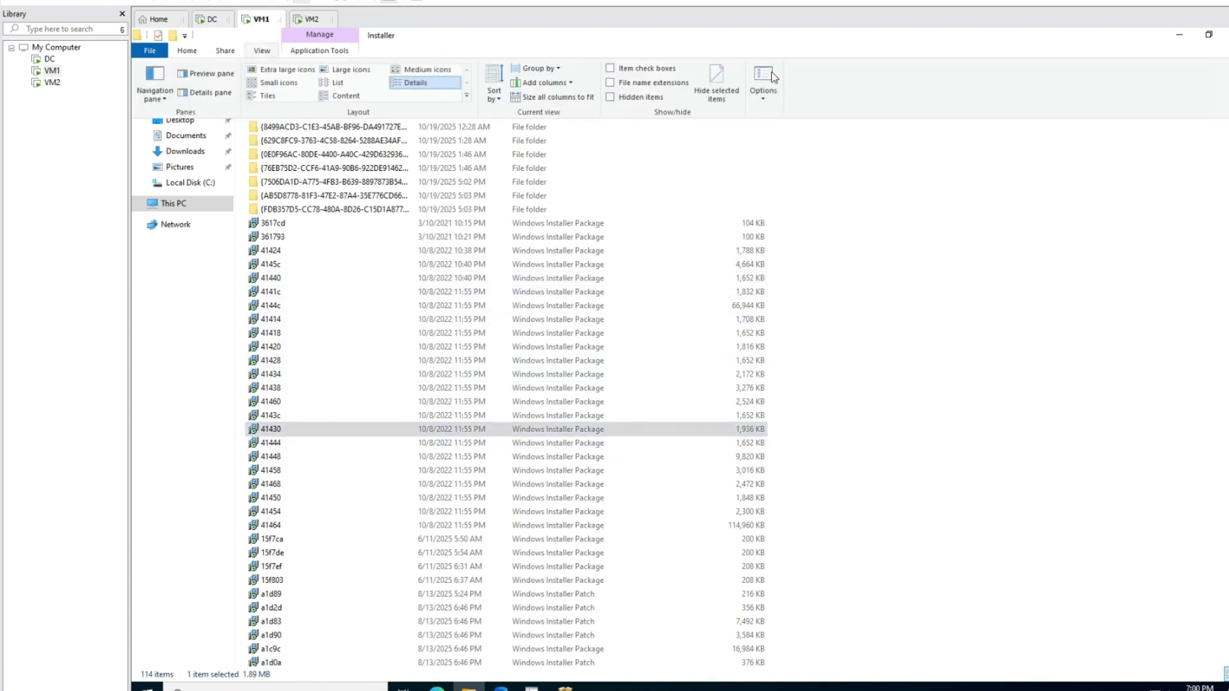
pyautogui.click(611, 83)
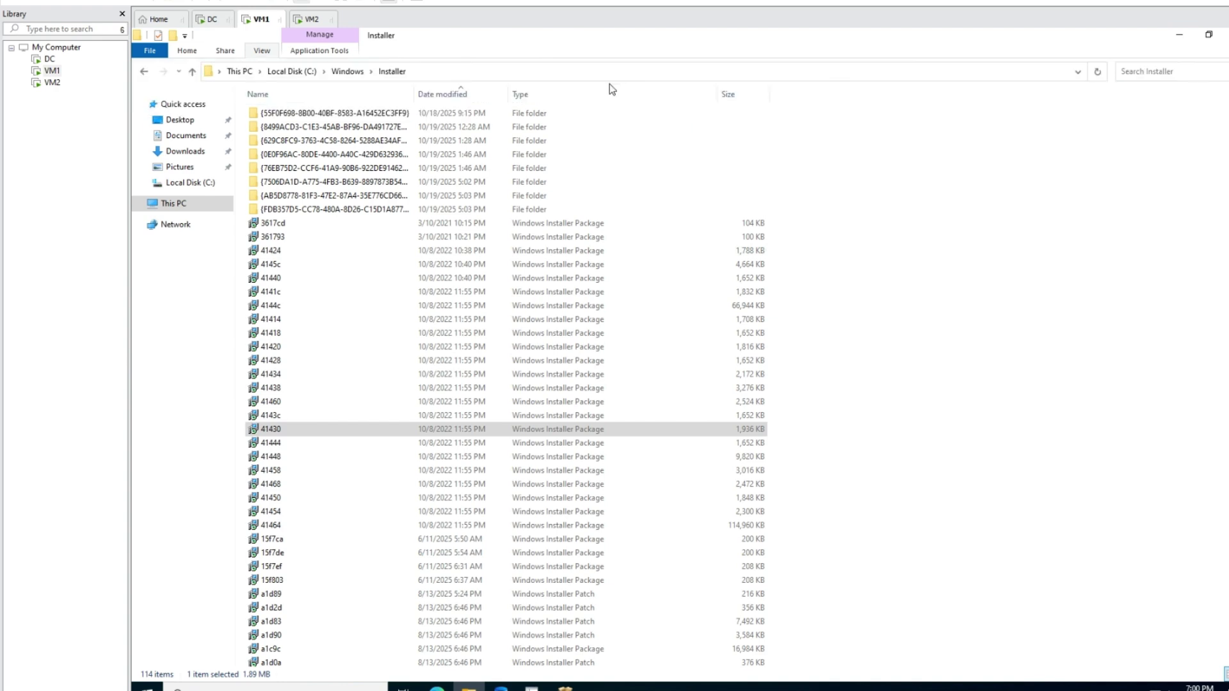
# Browse the cached .msi packages such as 41424.msi and 41450.msi, then minimize Explorer.
pyautogui.click(288, 250)
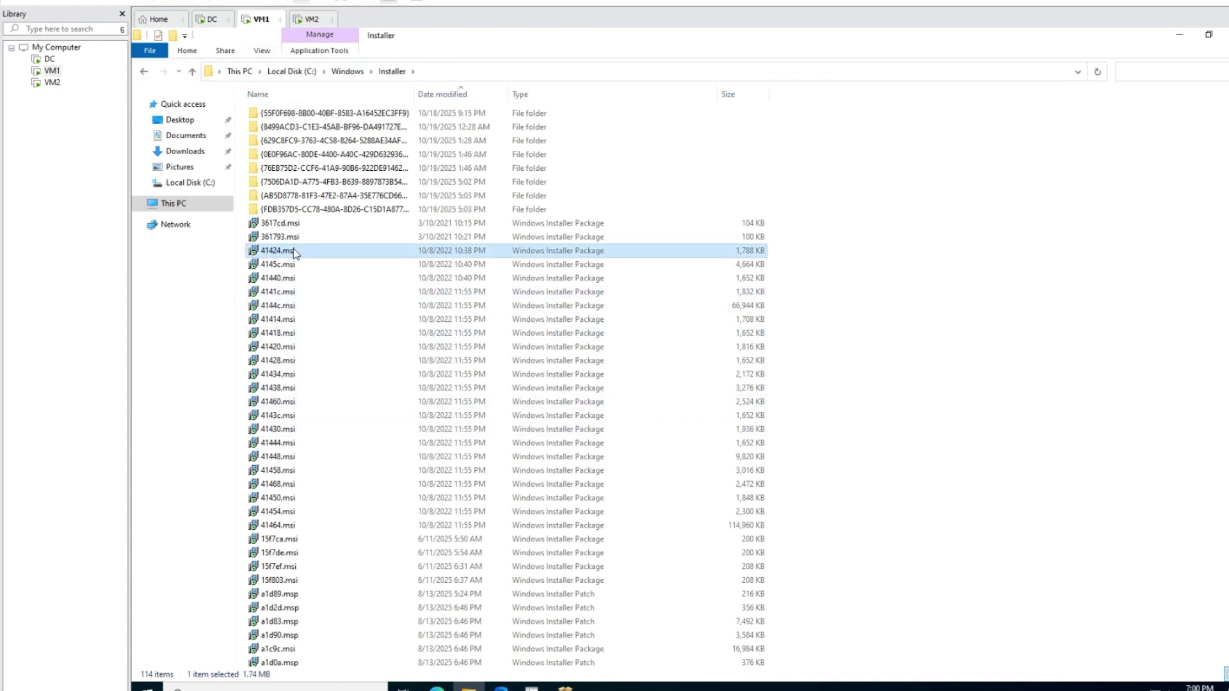
pyautogui.click(288, 305)
pyautogui.click(288, 442)
pyautogui.click(284, 498)
pyautogui.scroll(-5, 317, 537)
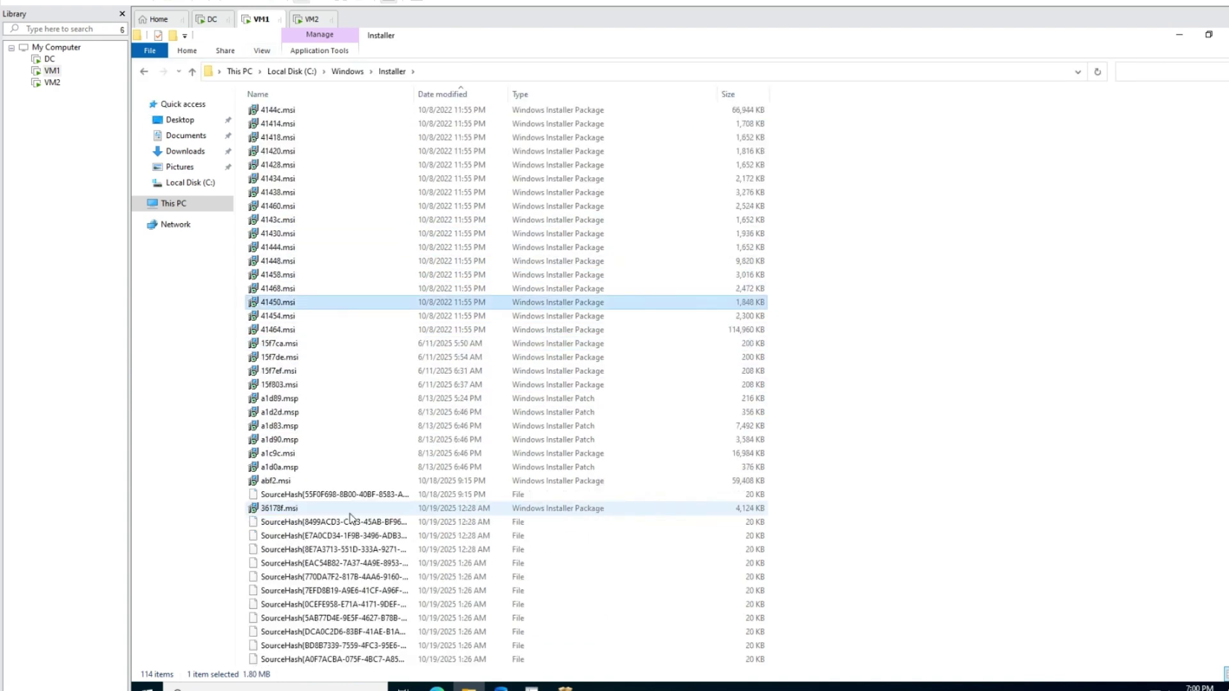
pyautogui.click(1179, 35)
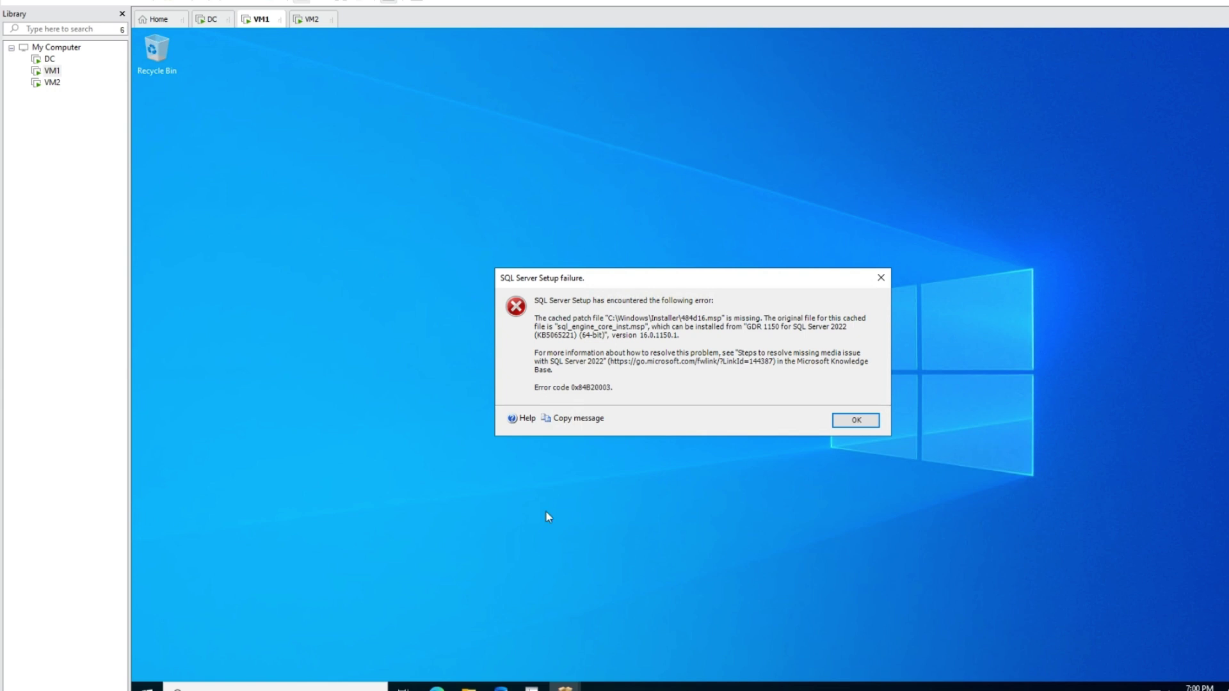
# Search Bing in Edge for 'missing msi issue' and scroll to the Microsoft Learn result.
pyautogui.click(437, 688)
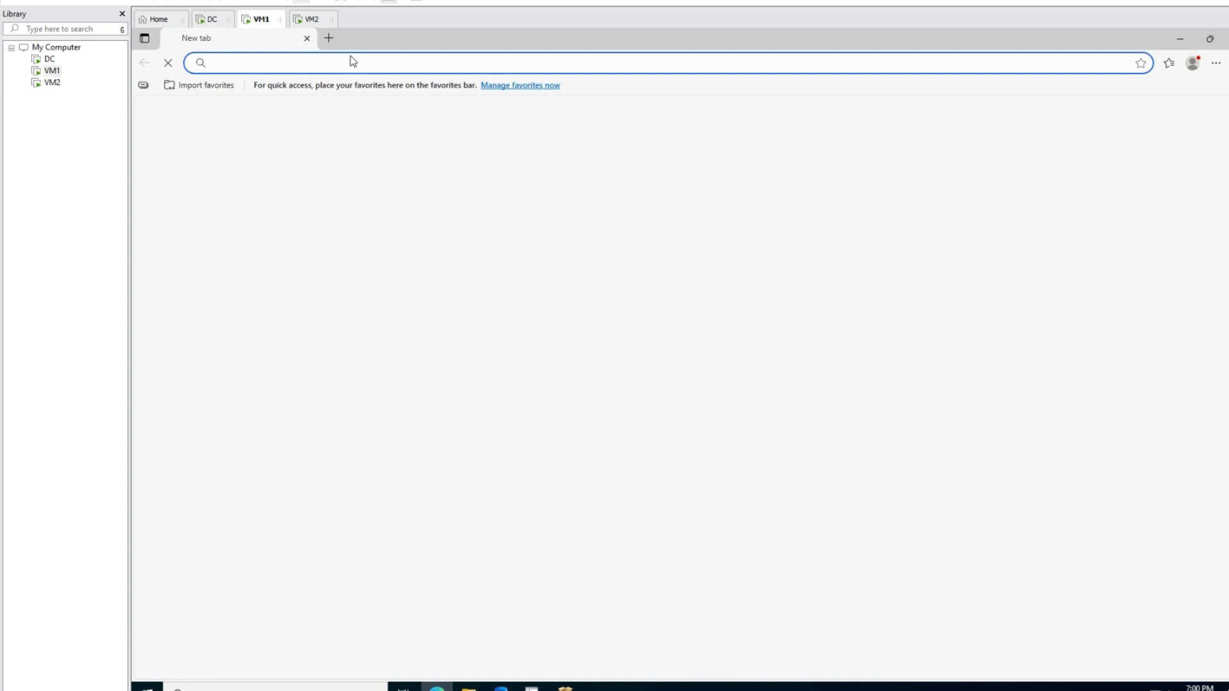
pyautogui.click(307, 66)
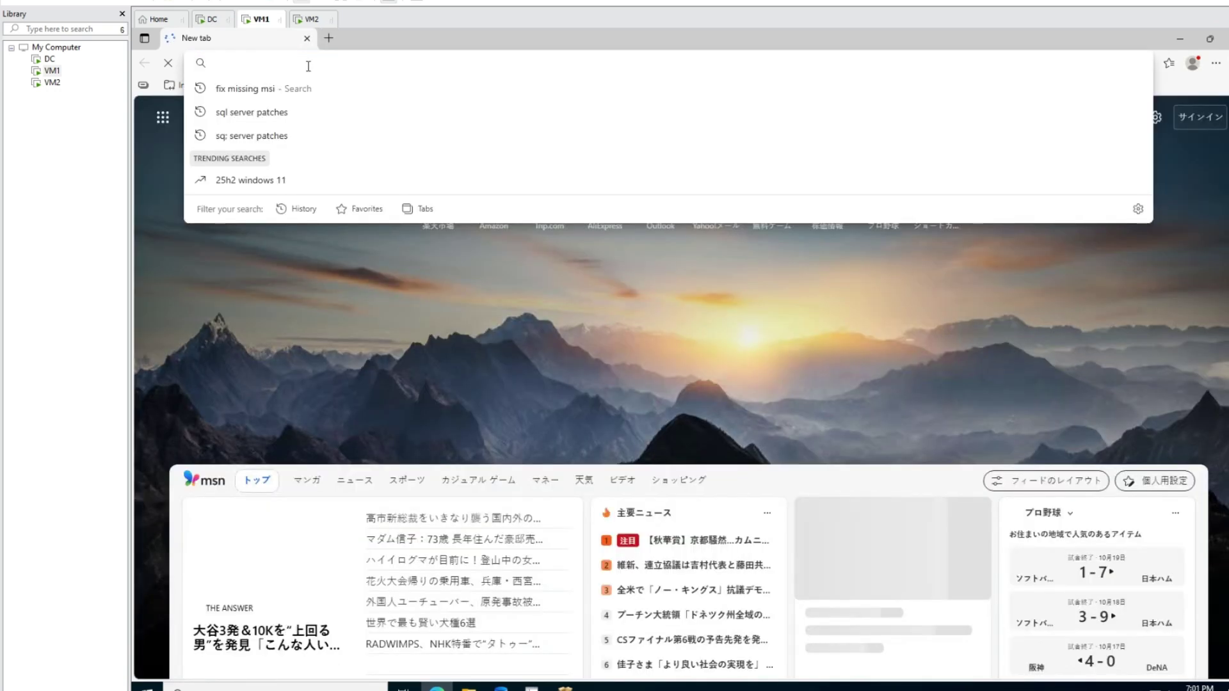
pyautogui.write('mis')
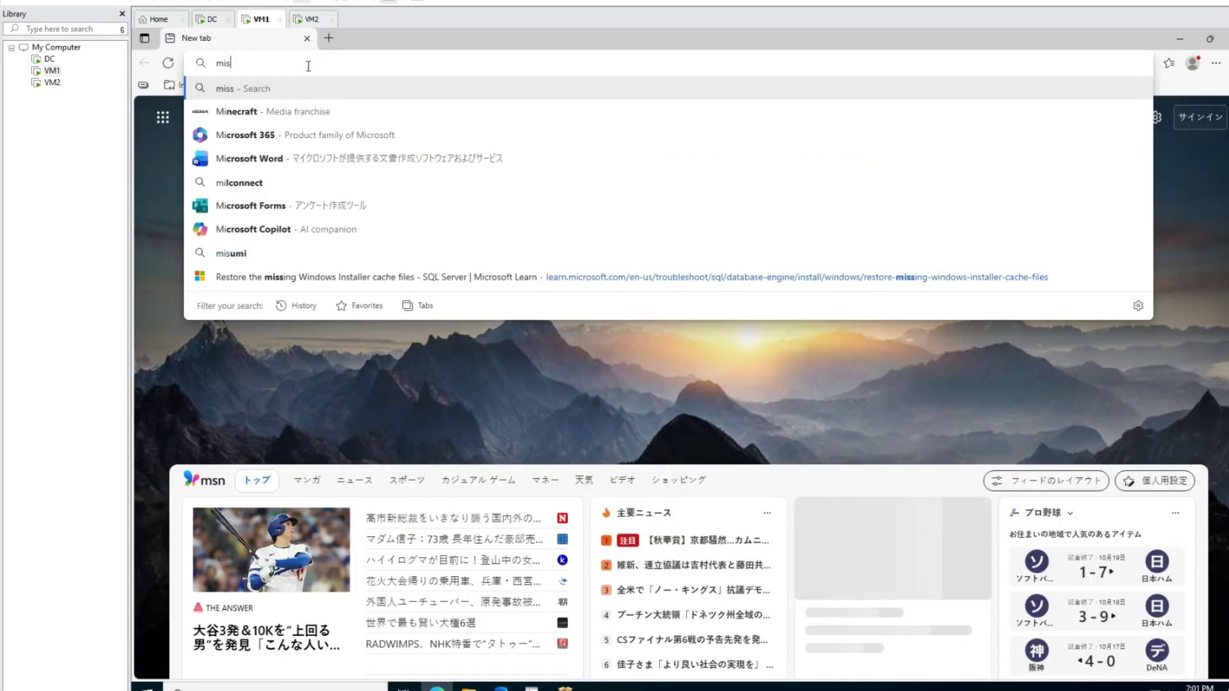
pyautogui.write('sing msi')
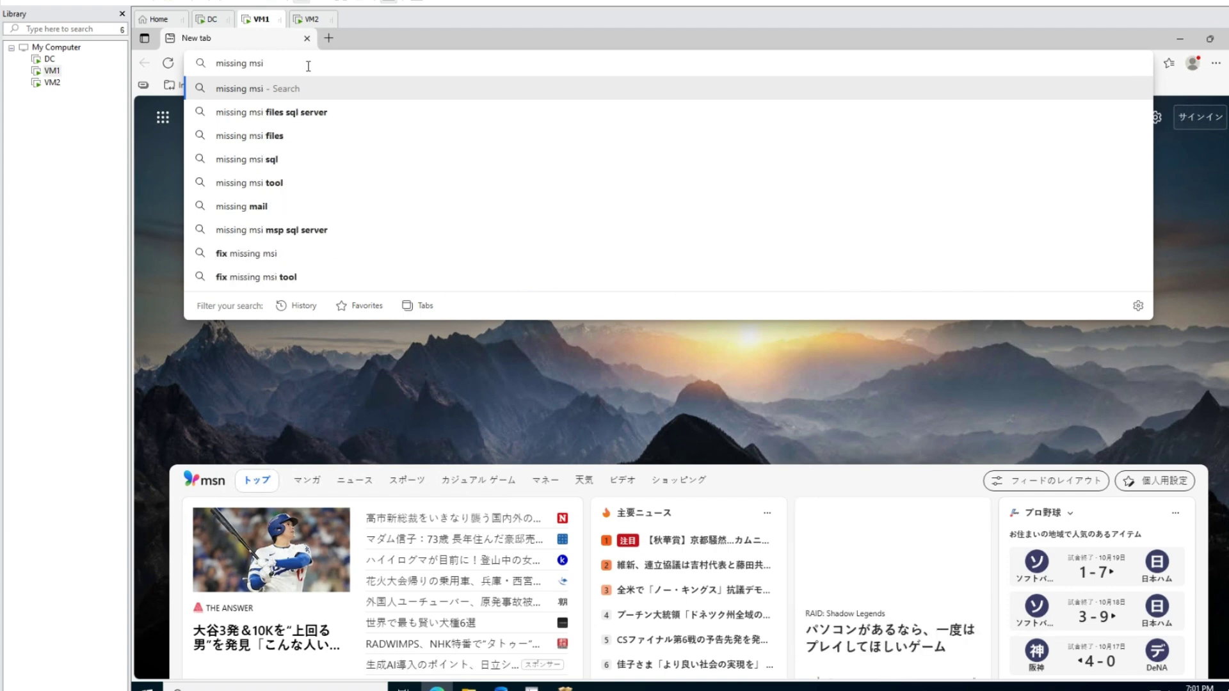
pyautogui.write(' issue')
pyautogui.press('Return')
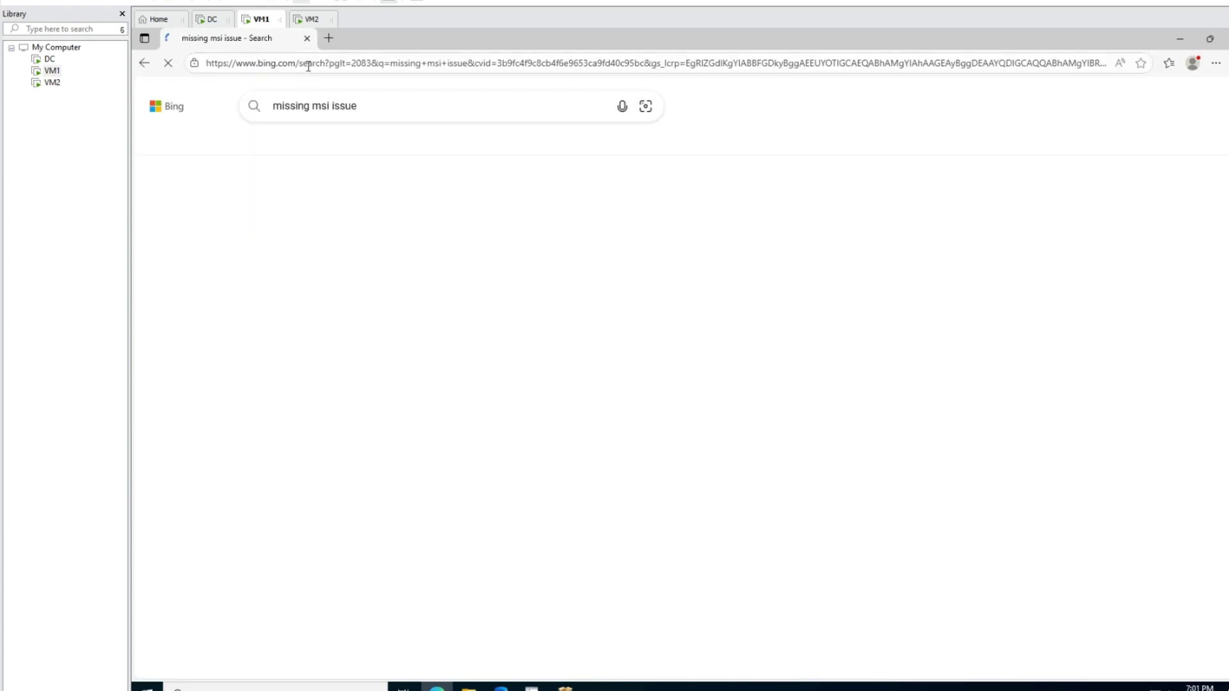
pyautogui.scroll(-5, 424, 433)
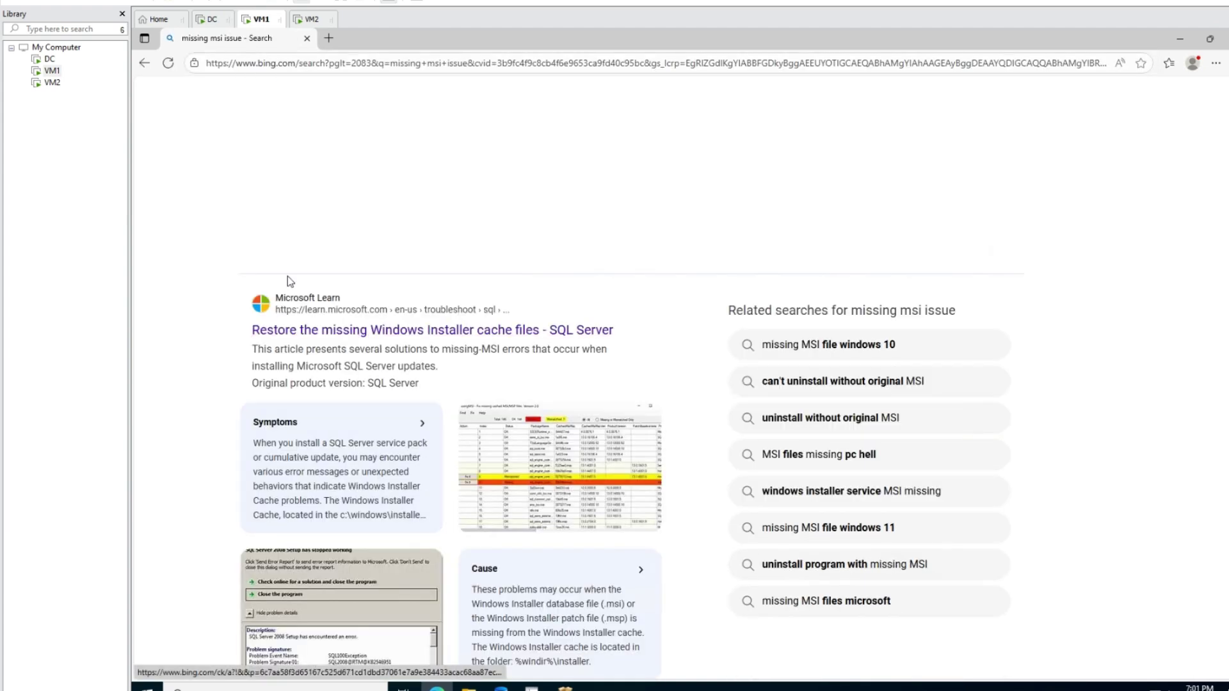
# Open the Microsoft Learn article on restoring missing Windows Installer cache files and skim it.
pyautogui.click(553, 338)
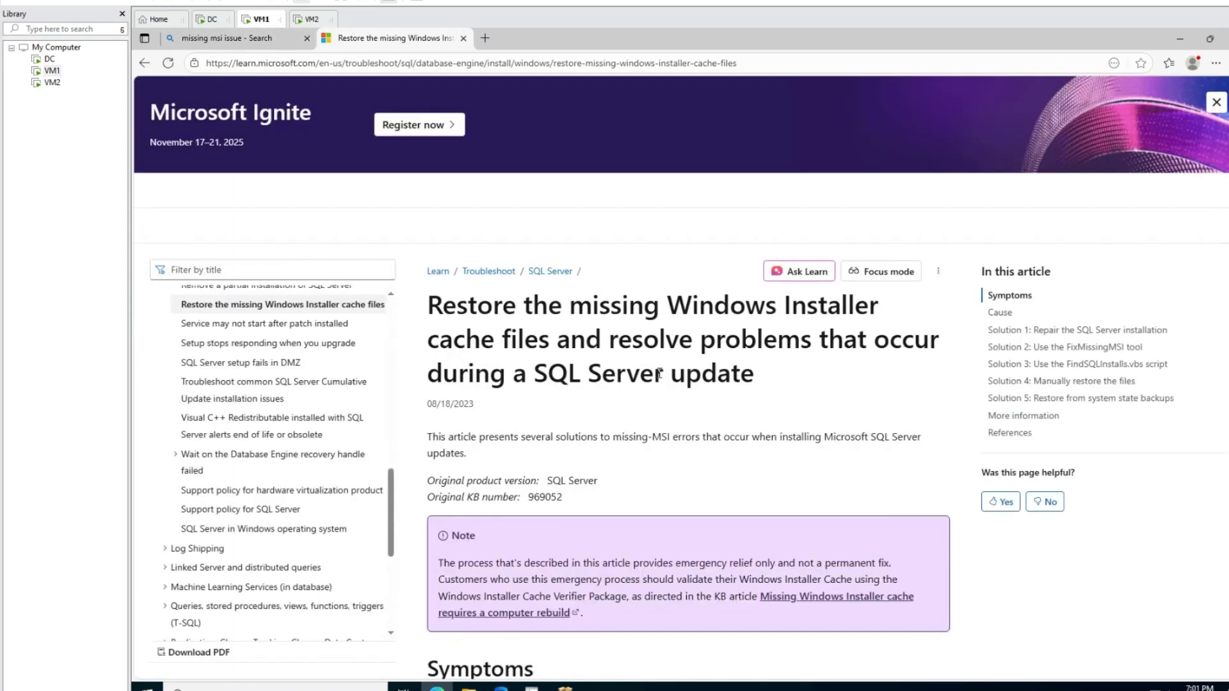
pyautogui.scroll(-10, 659, 396)
pyautogui.scroll(-12, 659, 397)
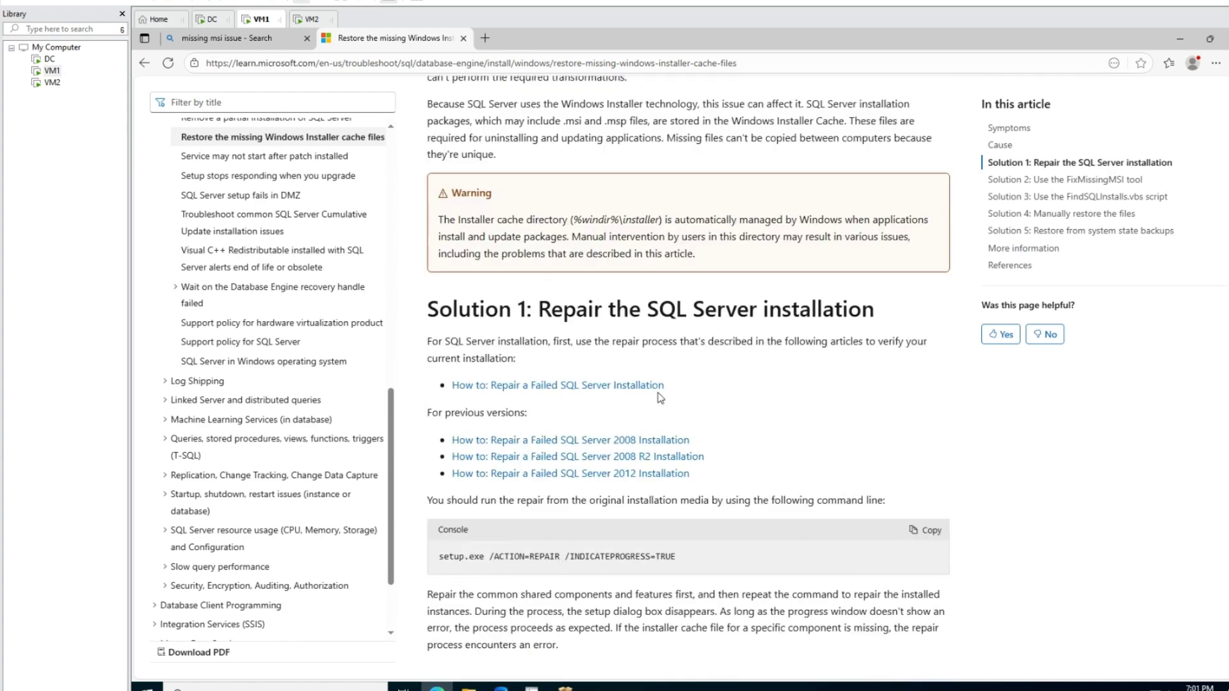
pyautogui.scroll(-3, 660, 397)
pyautogui.scroll(7, 656, 358)
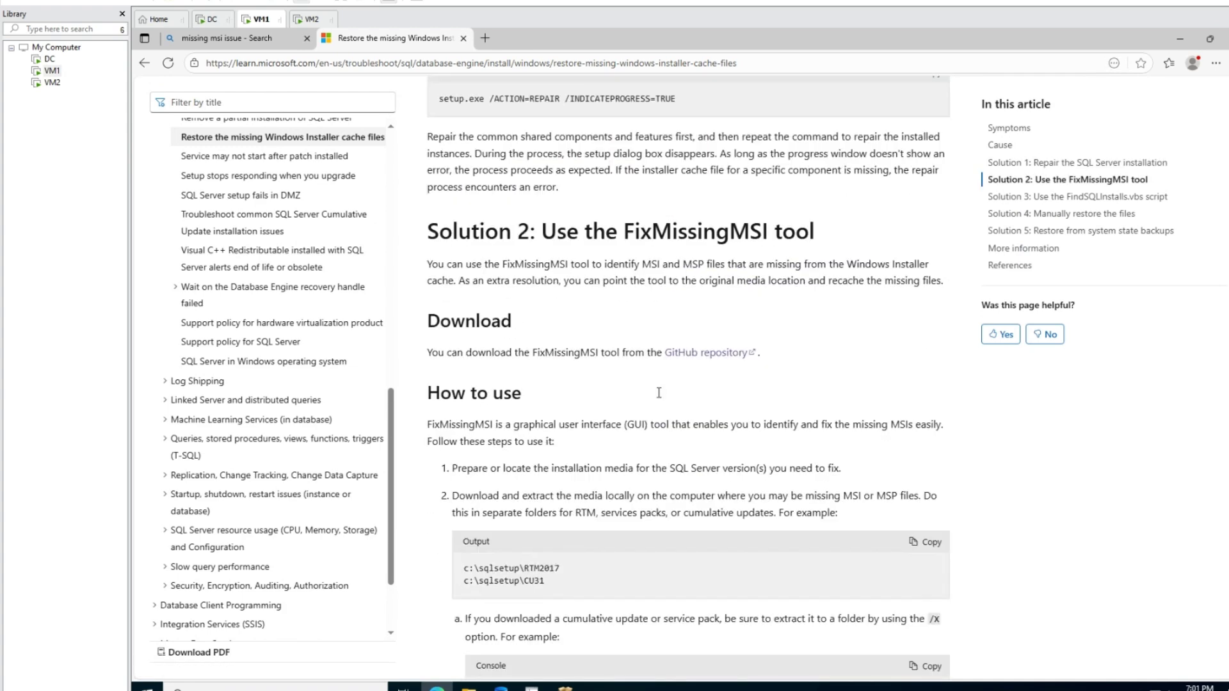
pyautogui.scroll(3, 646, 282)
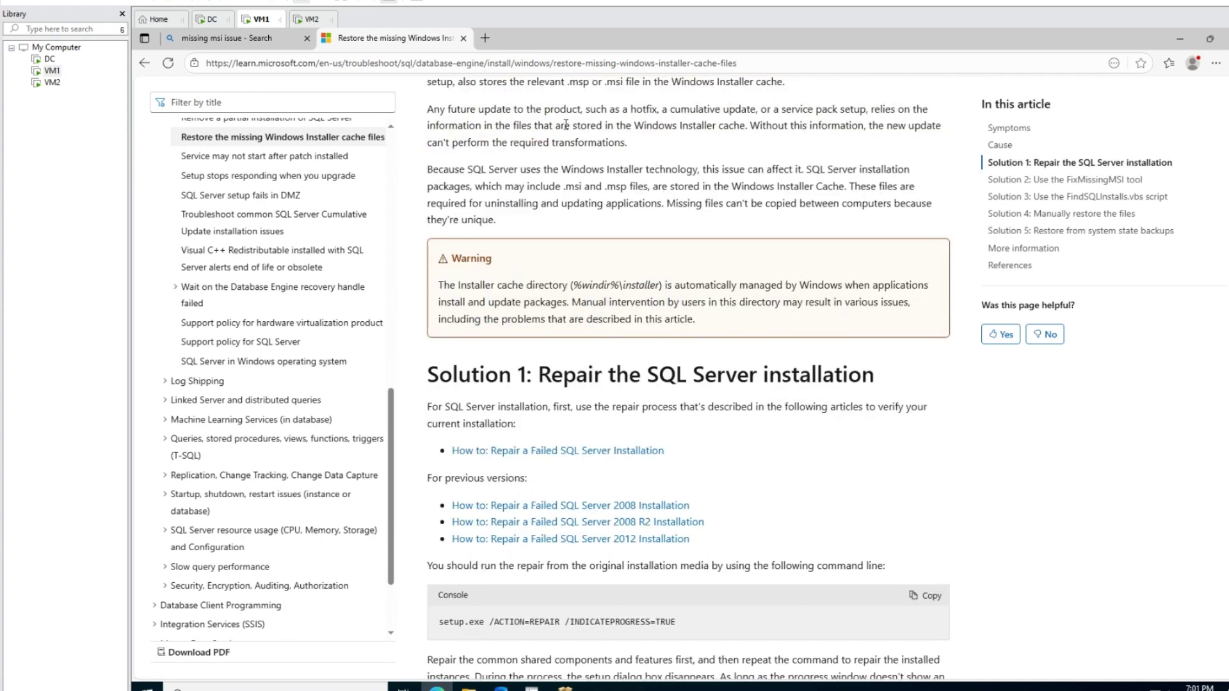
pyautogui.scroll(-10, 558, 341)
pyautogui.scroll(8, 573, 384)
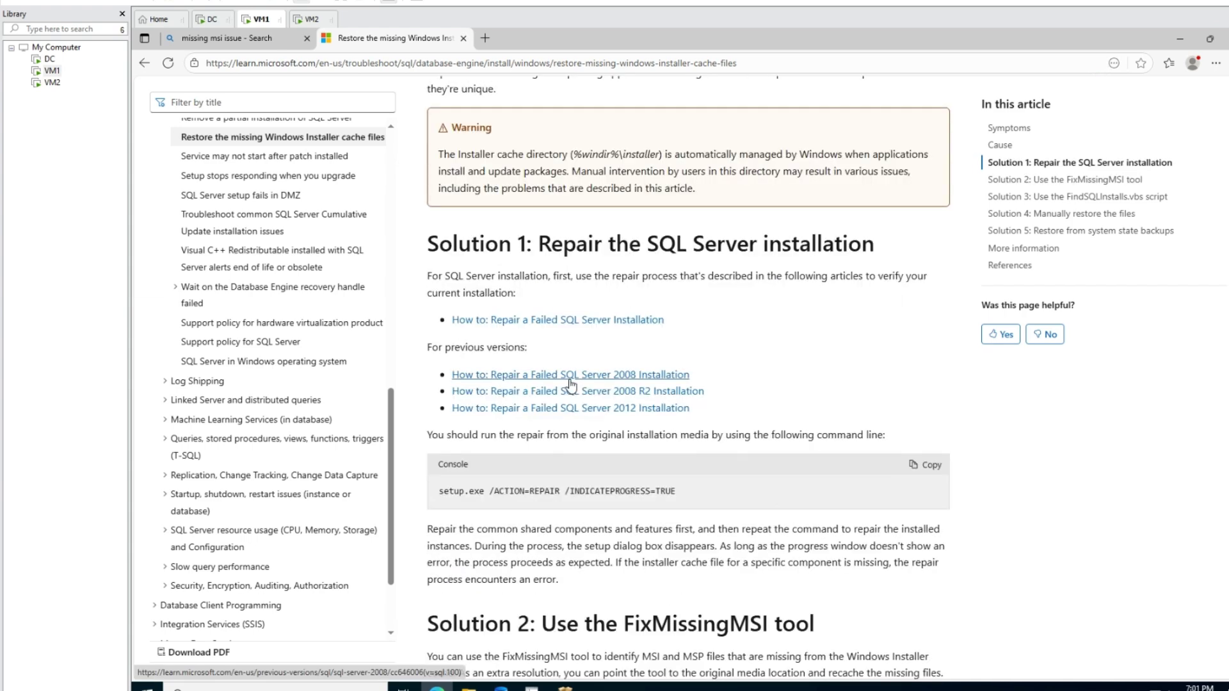
# Highlight the Solution 1 heading and the 'Use the FixMissingMSI tool' Solution 2 heading.
pyautogui.moveTo(430, 243); pyautogui.dragTo(878, 248)
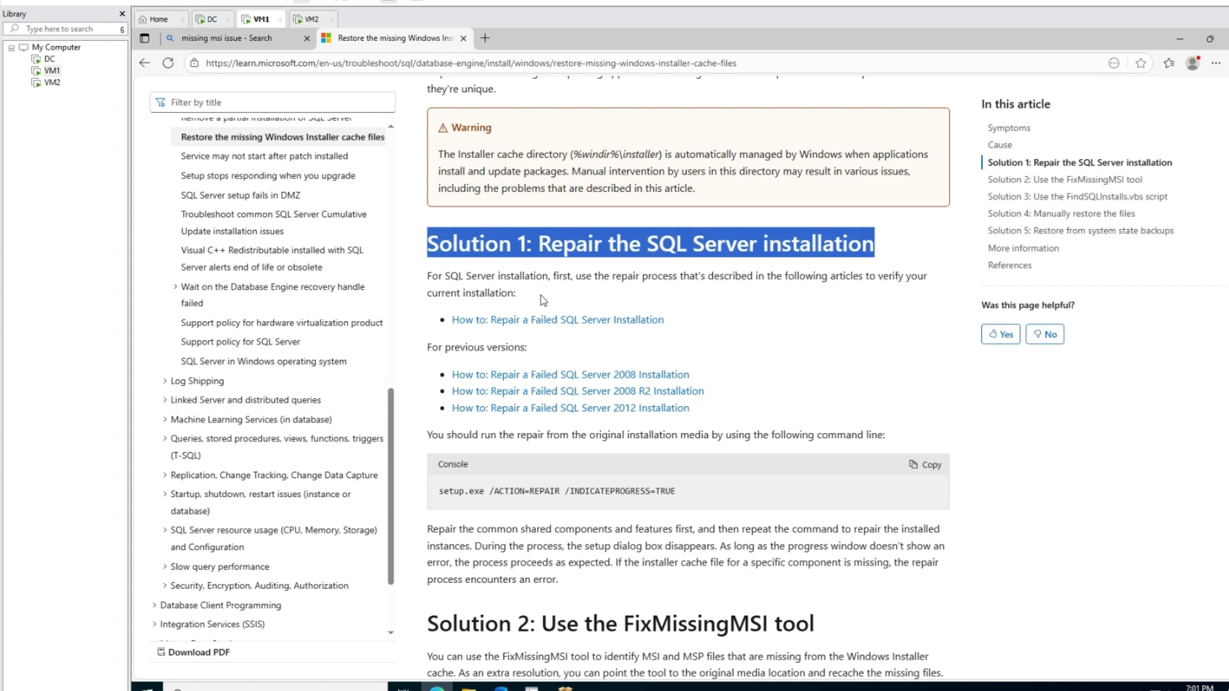
pyautogui.scroll(-6, 807, 521)
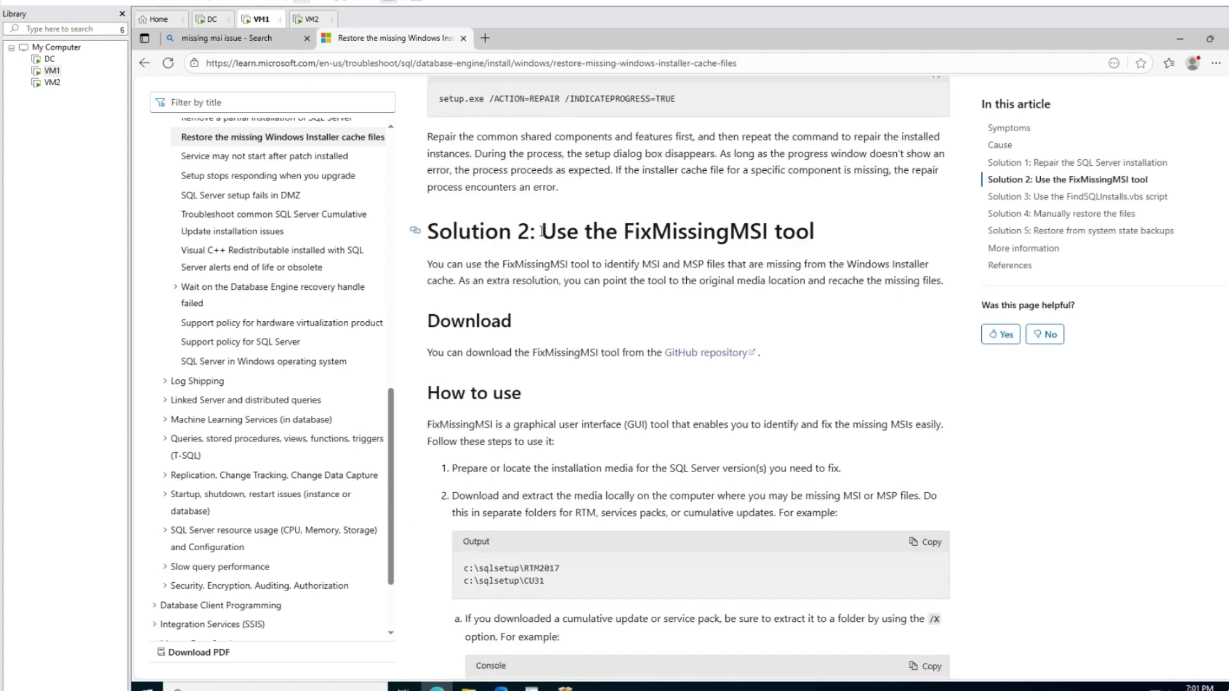
pyautogui.moveTo(576, 231); pyautogui.dragTo(831, 243)
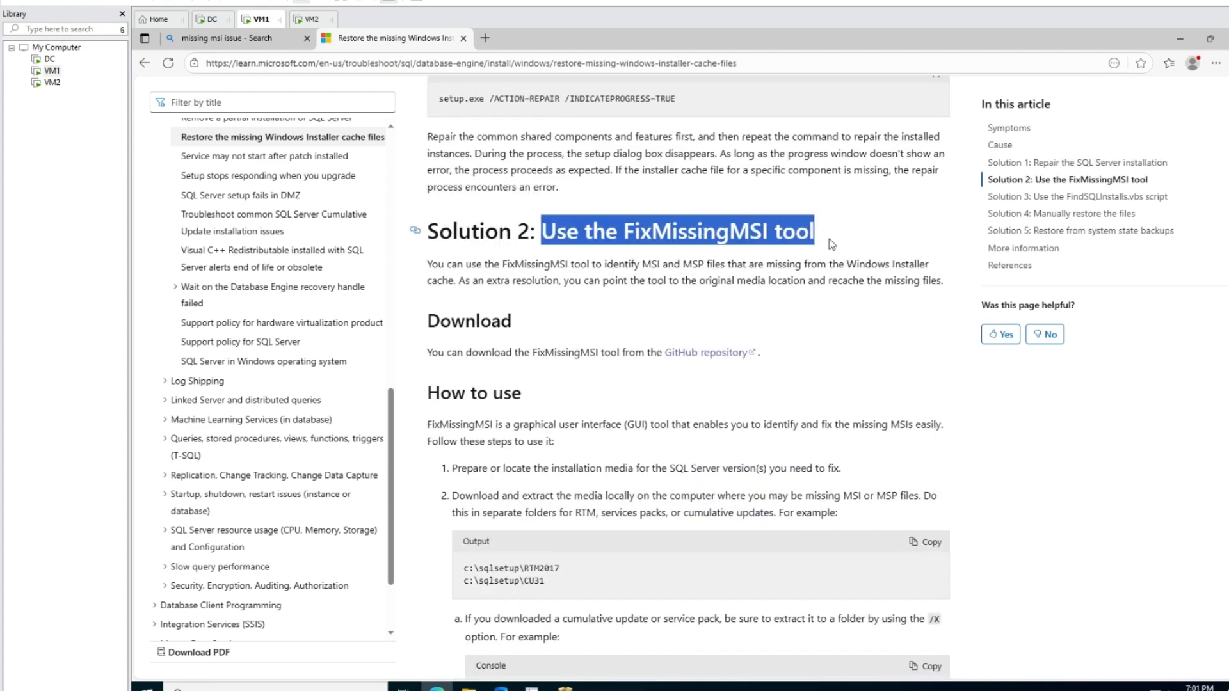
# Download FixMissingMSI_V2.2.1_For_NET45.zip from the FixMissingMSI GitHub V2.2.1 release.
pyautogui.click(694, 353)
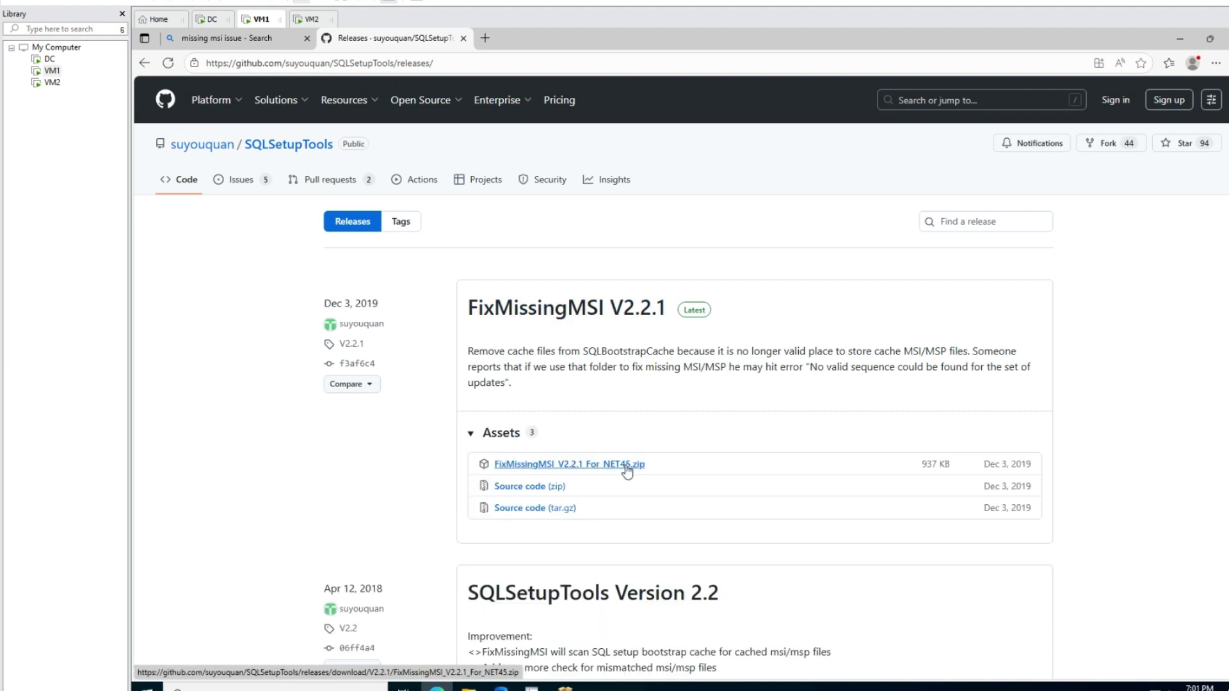
pyautogui.click(625, 466)
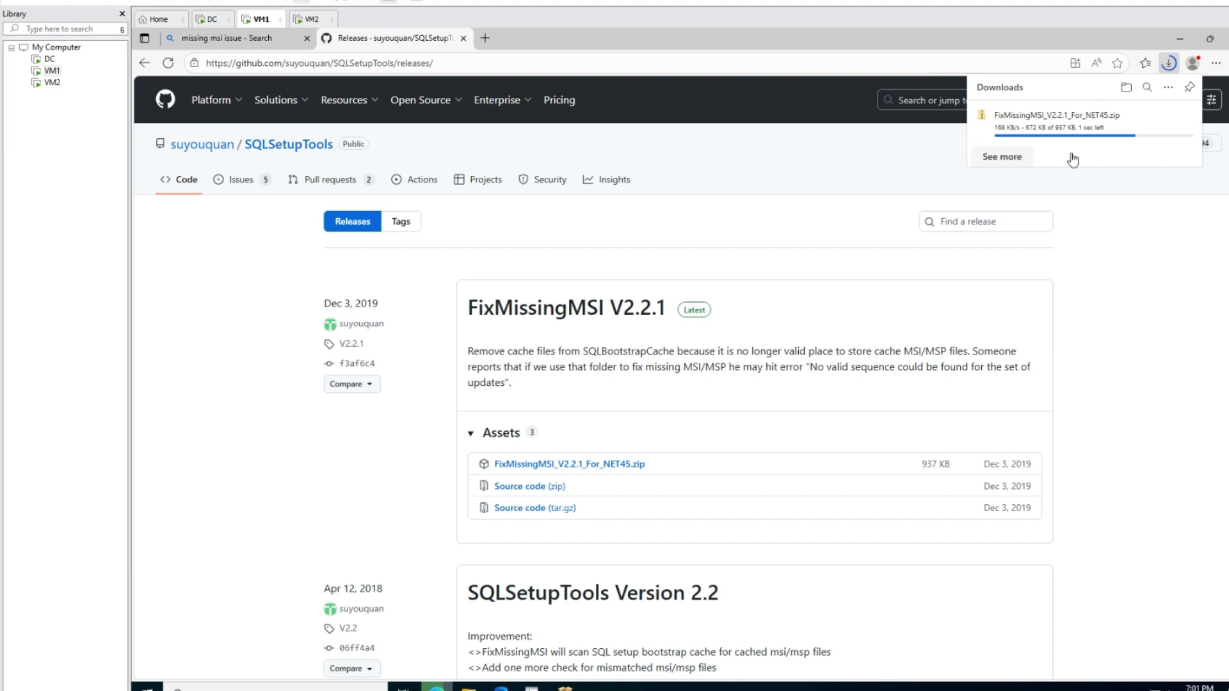
pyautogui.click(469, 687)
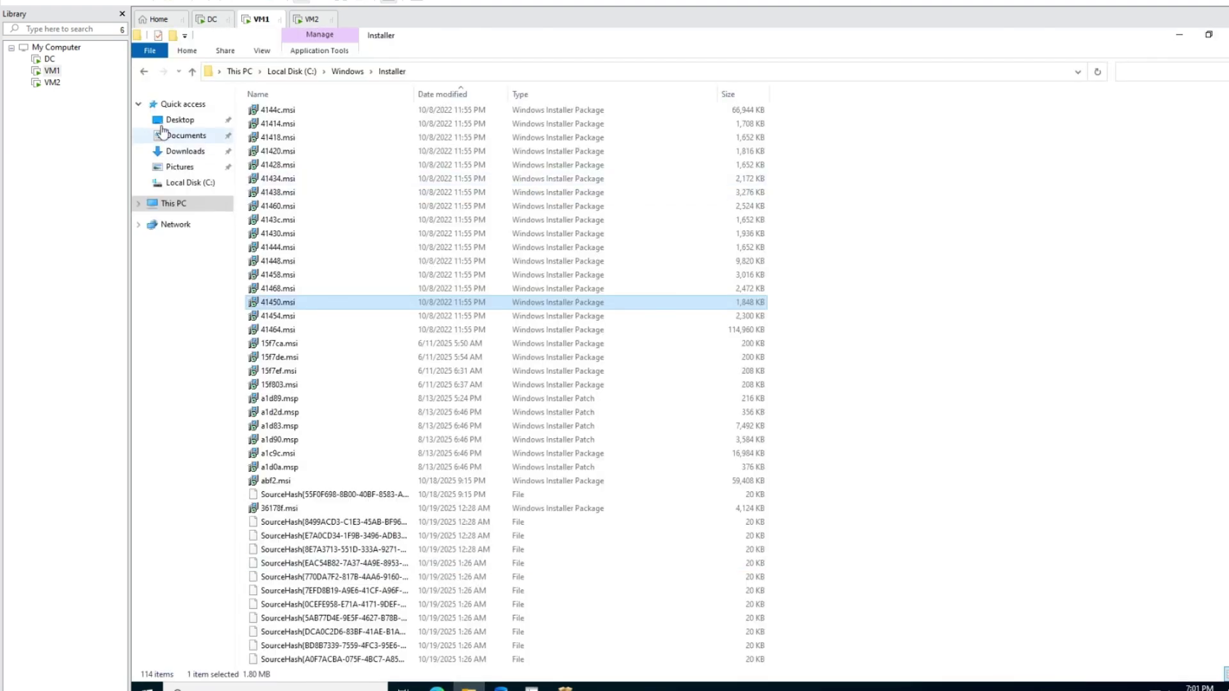
# Extract FixMissingMSI_V2.2.1_For_NET45.zip into the Downloads folder.
pyautogui.click(176, 156)
pyautogui.click(321, 132)
pyautogui.rightClick(321, 133)
pyautogui.click(377, 174)
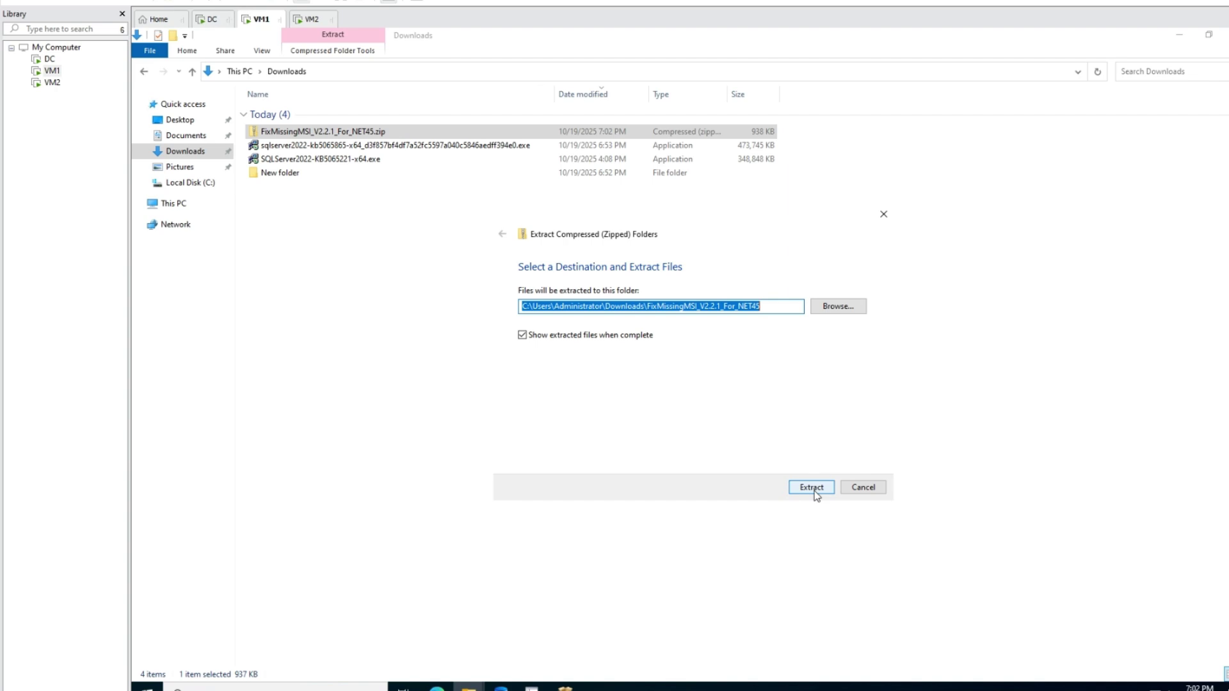
pyautogui.click(810, 488)
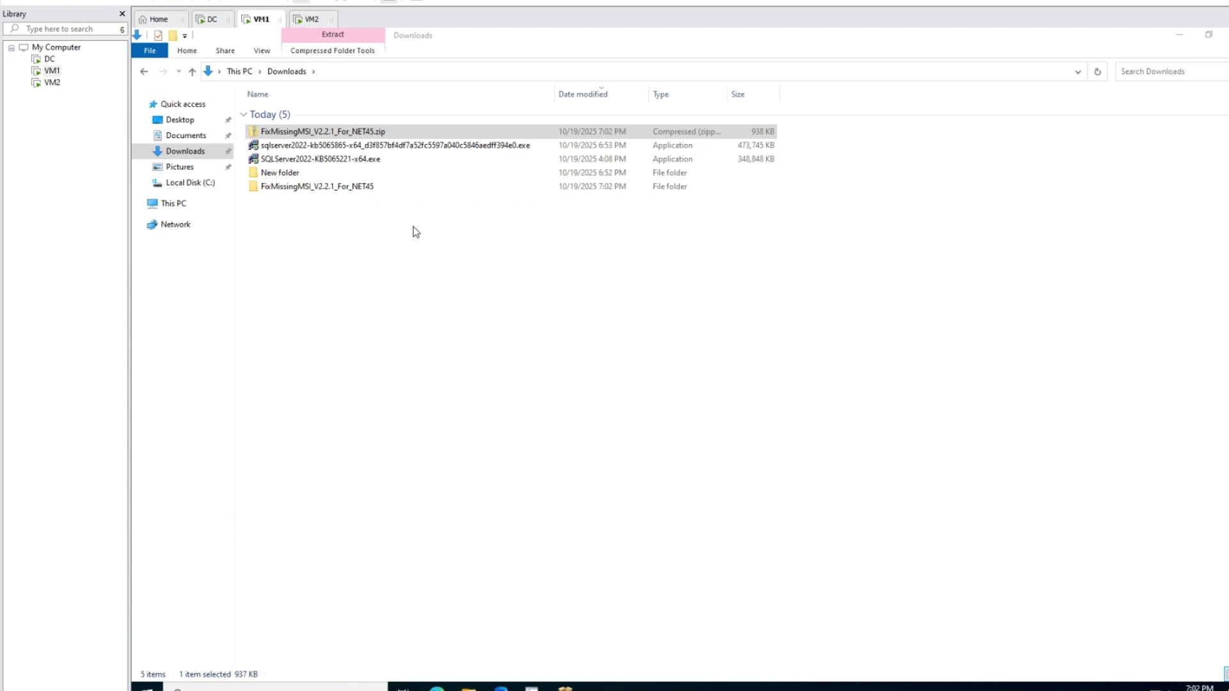
# Open the extracted FixMissingMSI folder and bring up the actions for FixMissingMSI.exe.
pyautogui.doubleClick(297, 187)
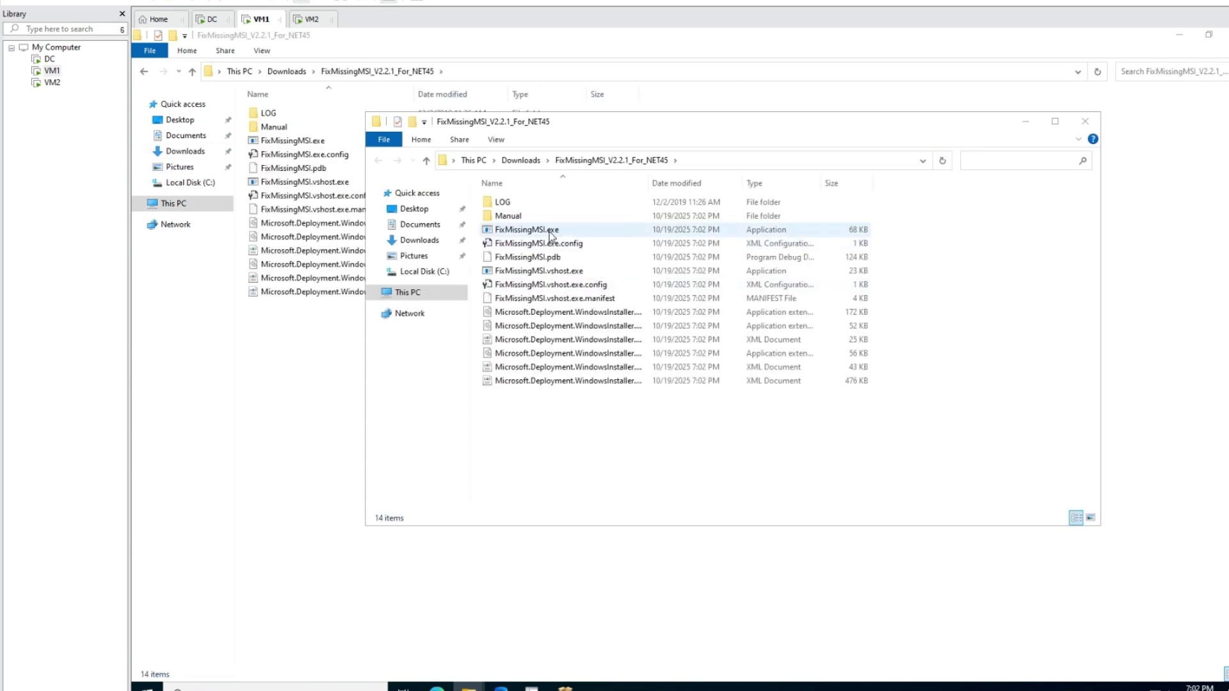
pyautogui.click(549, 234)
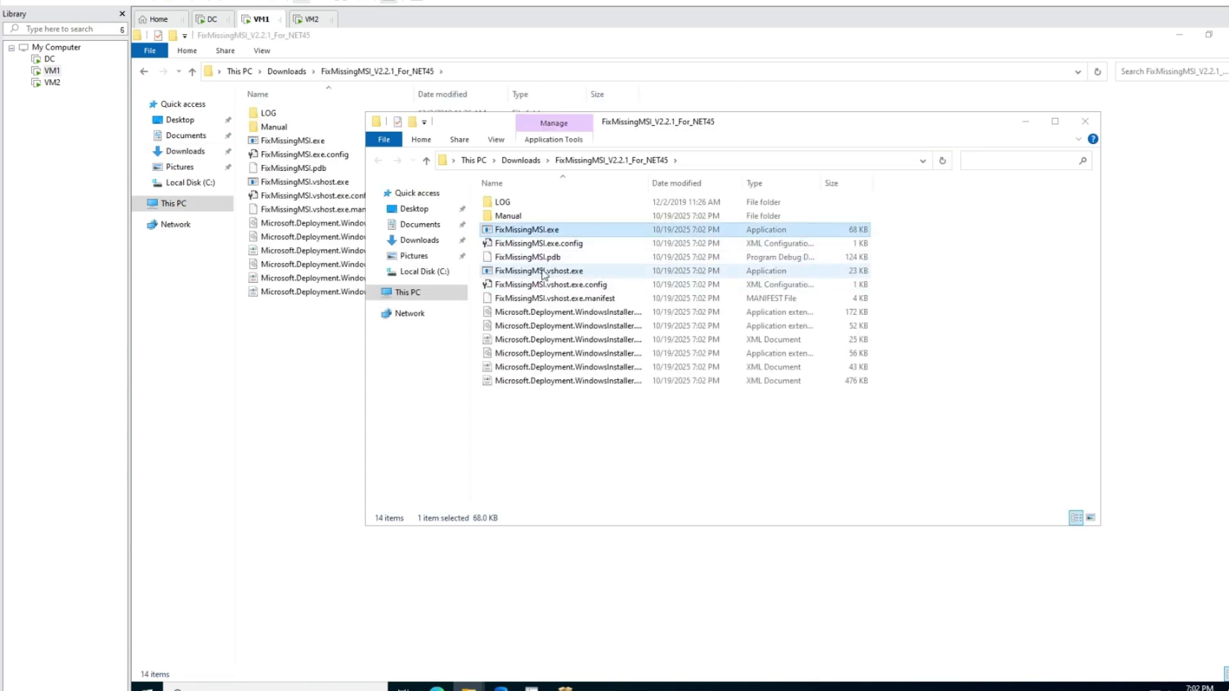
pyautogui.rightClick(541, 236)
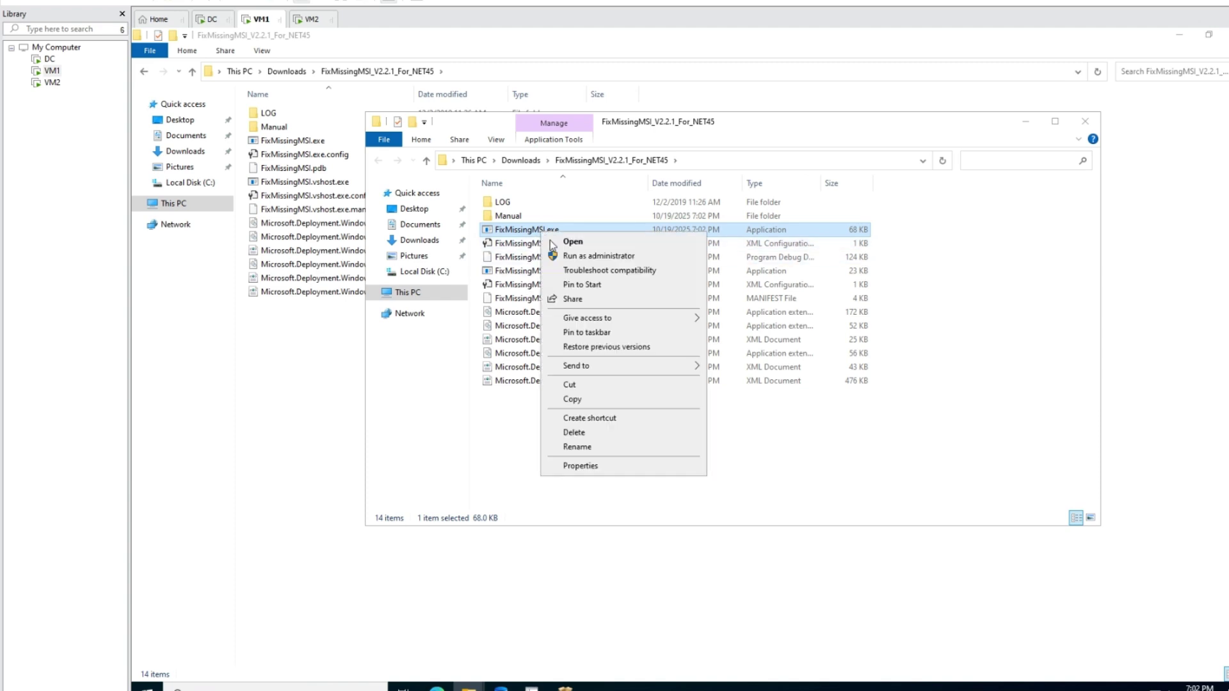
# Launch FixMissingMSI as administrator, scan SQL products without a source folder, and maximize it.
pyautogui.click(570, 256)
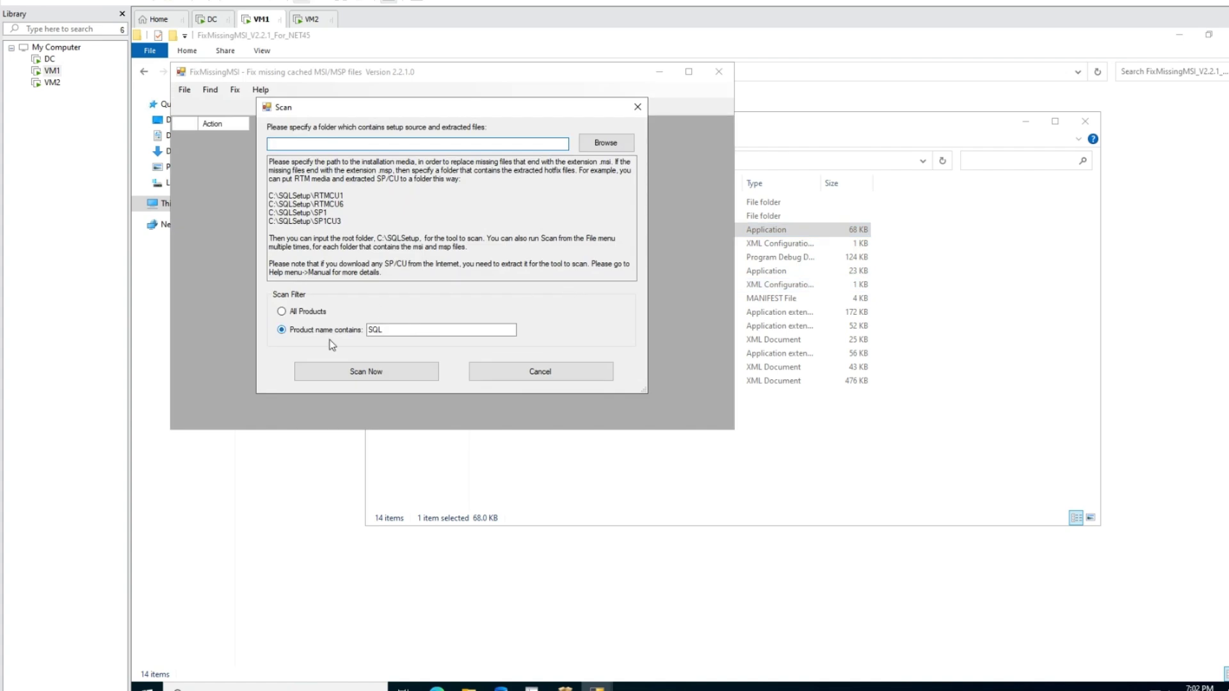
pyautogui.click(378, 382)
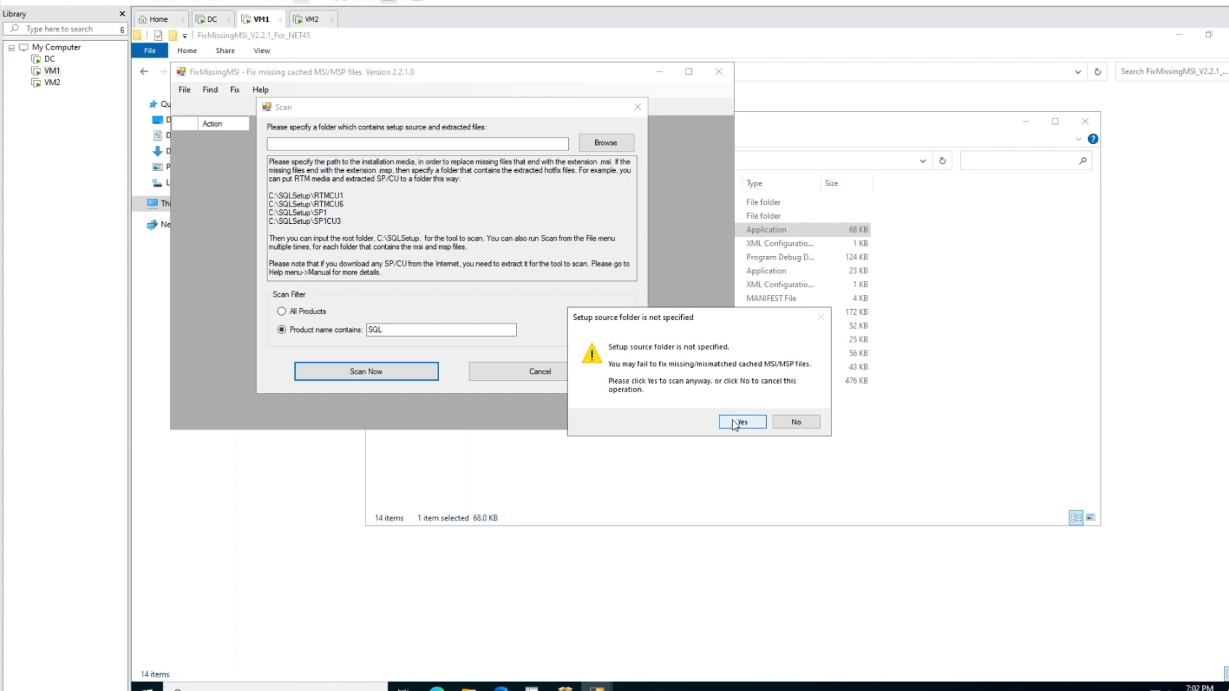
pyautogui.click(740, 422)
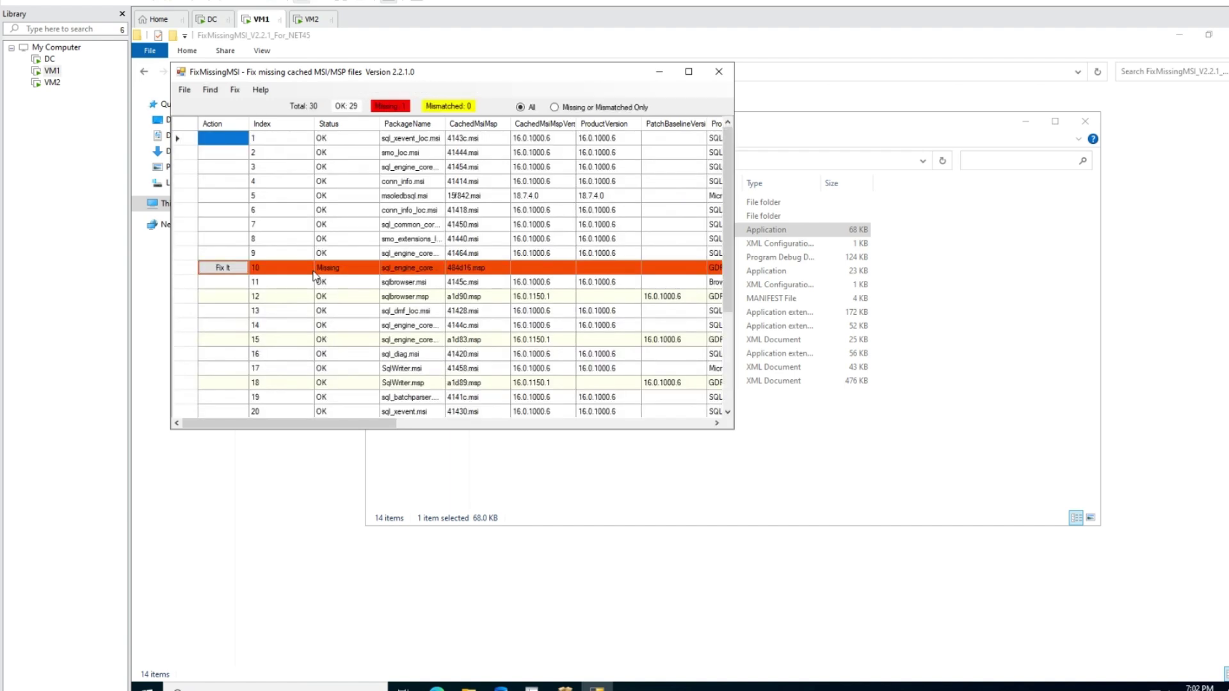
pyautogui.click(689, 71)
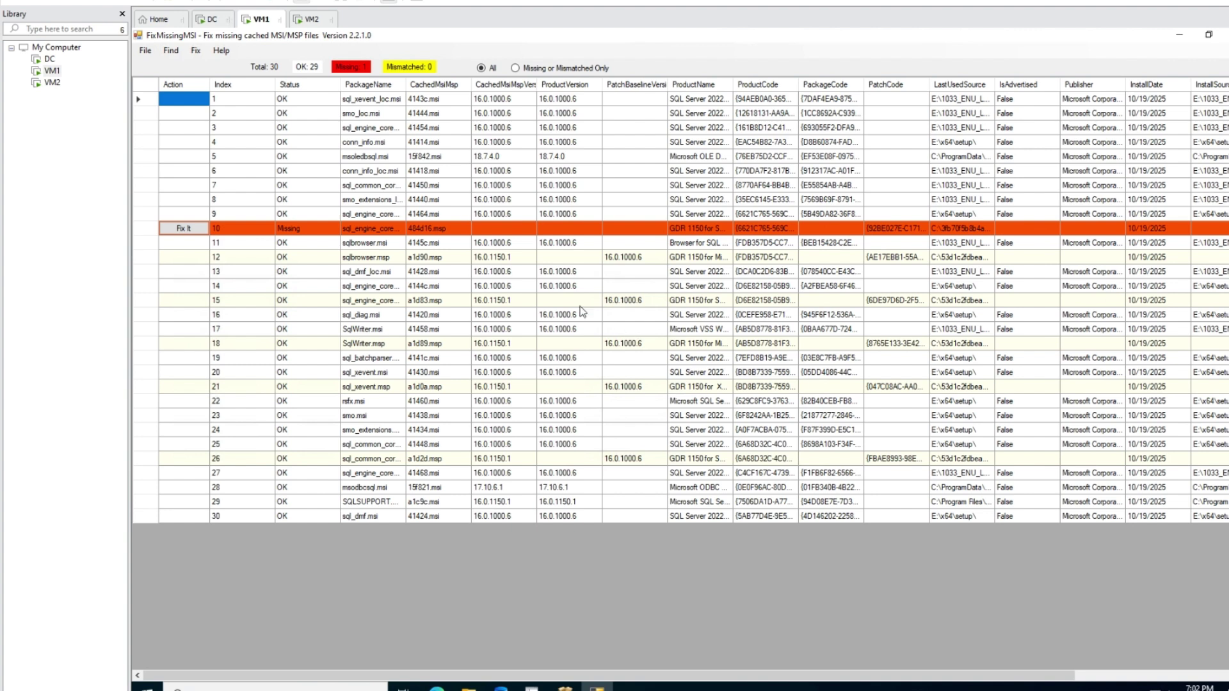
# Widen the PackageName column to read the full package names in the results.
pyautogui.click(281, 228)
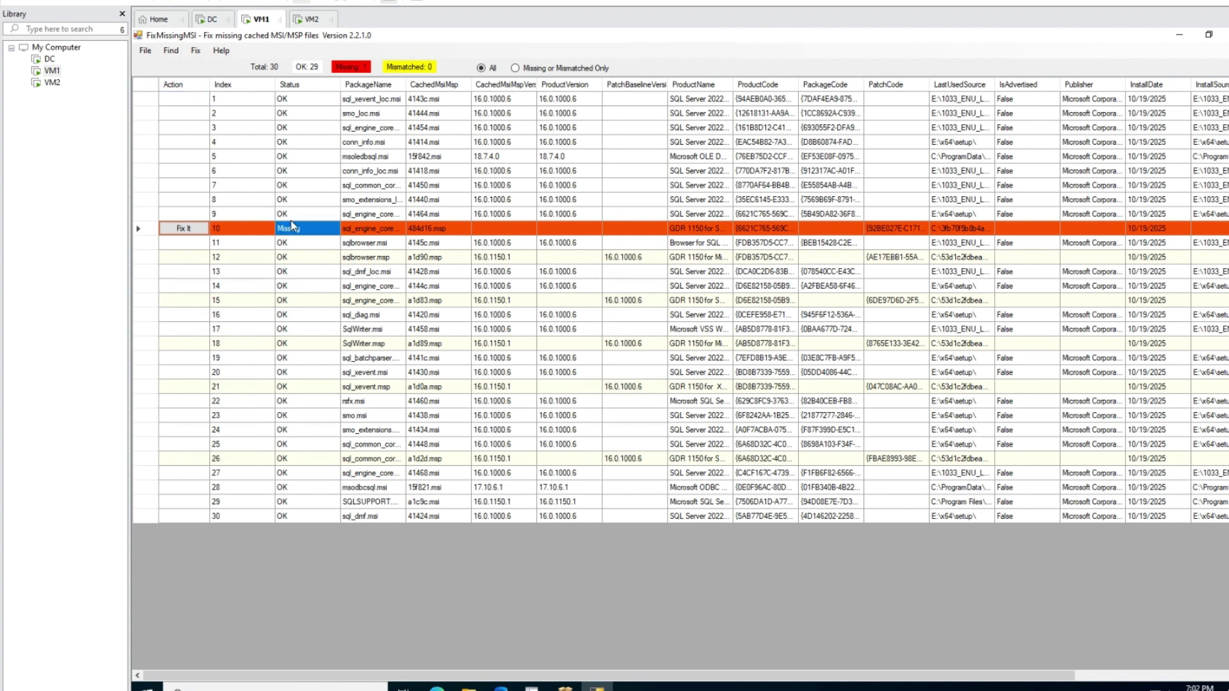
pyautogui.doubleClick(406, 84)
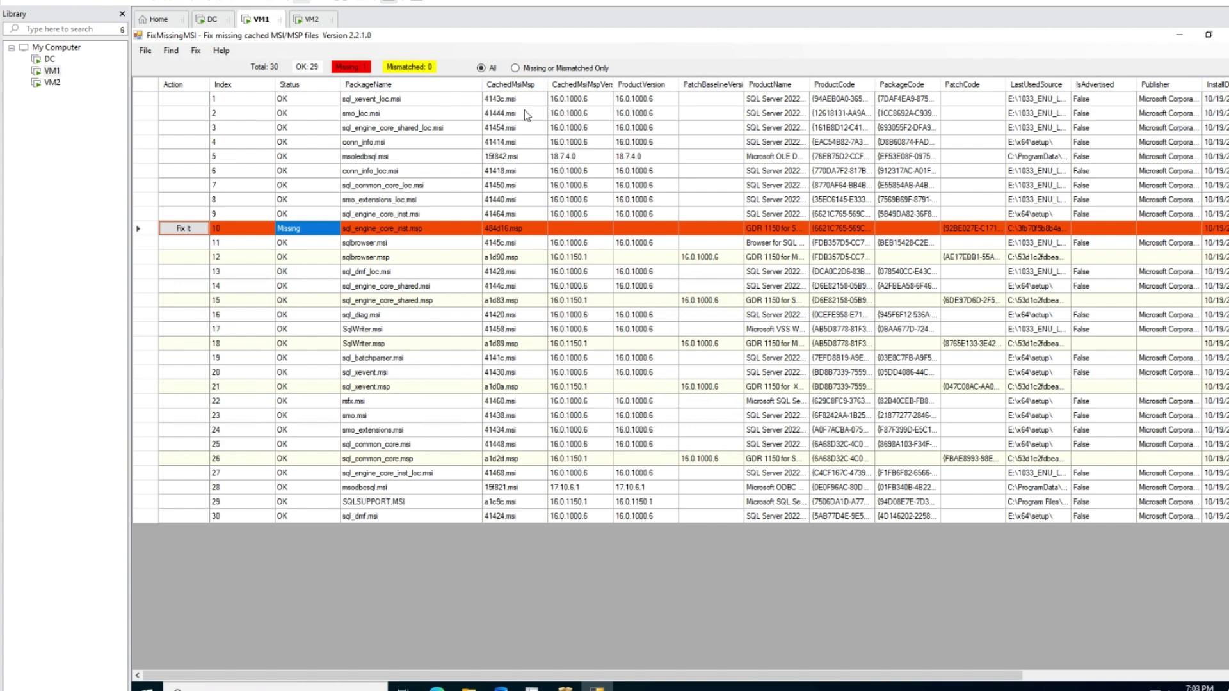
pyautogui.click(490, 236)
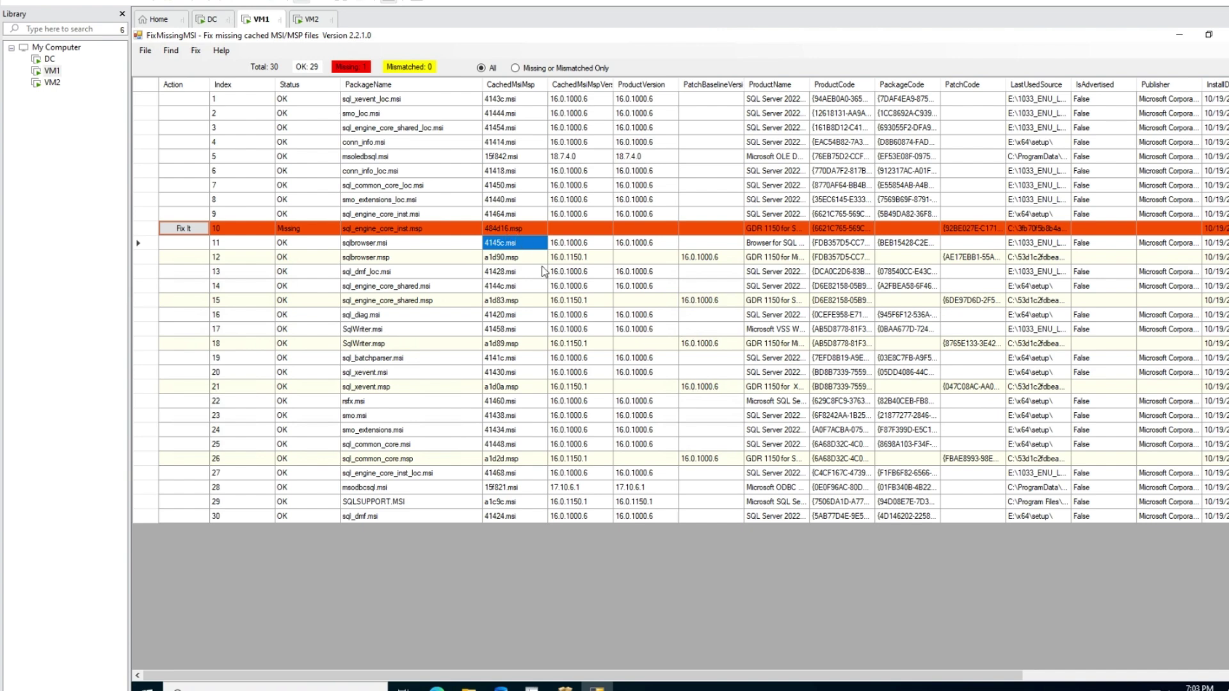
# Match the setup error to row 10: missing sql_engine_core_inst.msp cached as 484d16.msp.
pyautogui.click(565, 687)
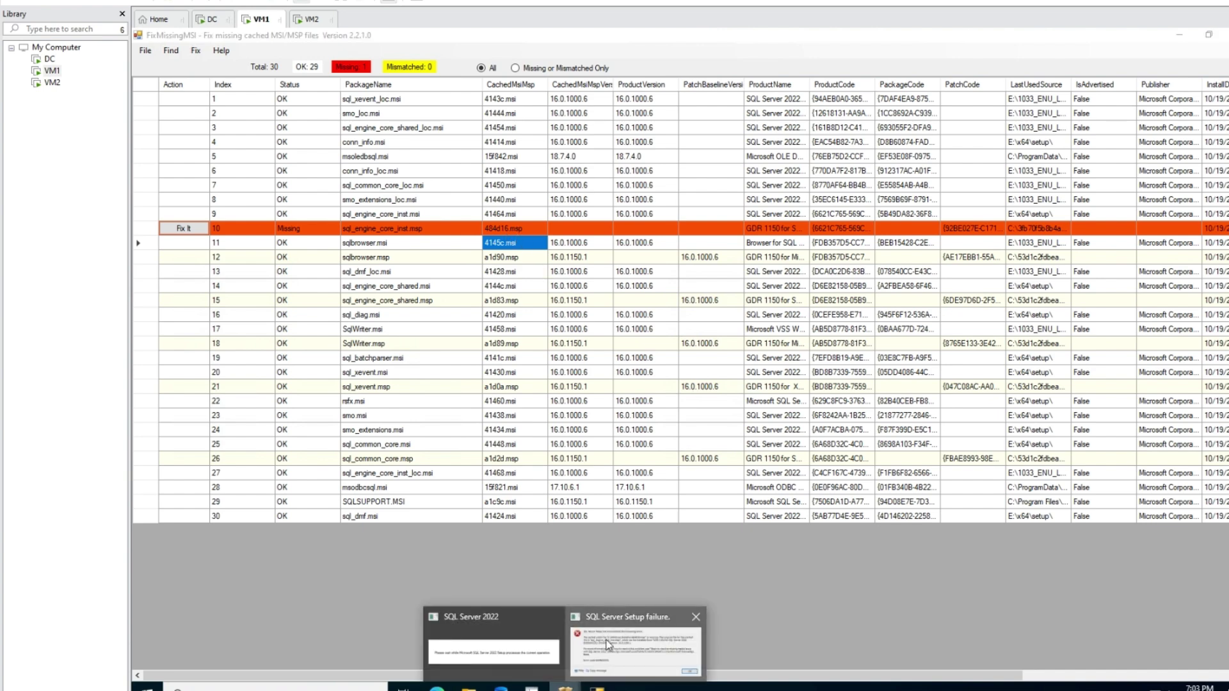
pyautogui.click(605, 639)
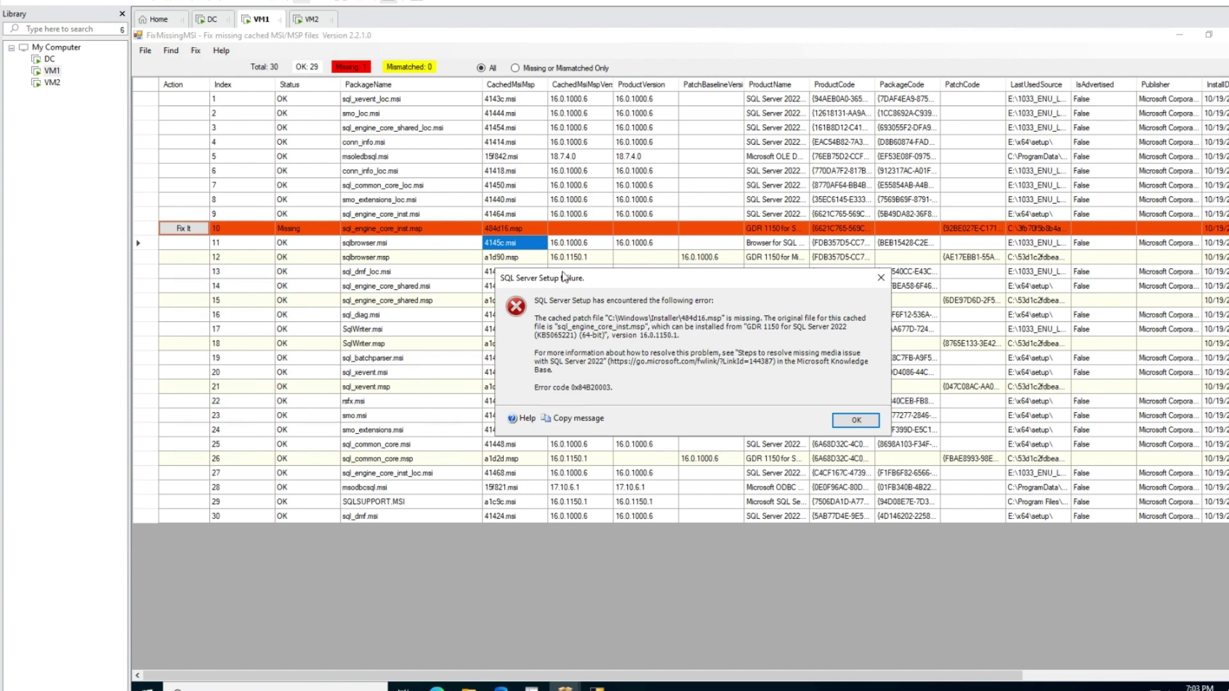
pyautogui.click(459, 269)
pyautogui.click(499, 231)
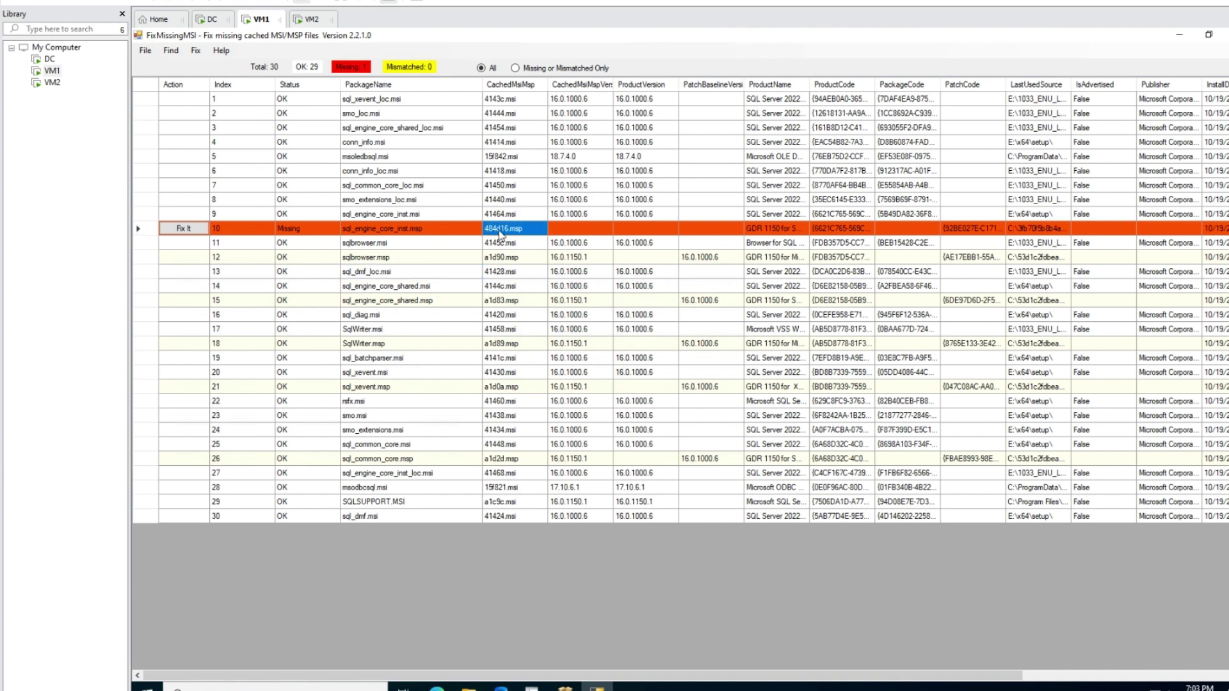
pyautogui.click(299, 228)
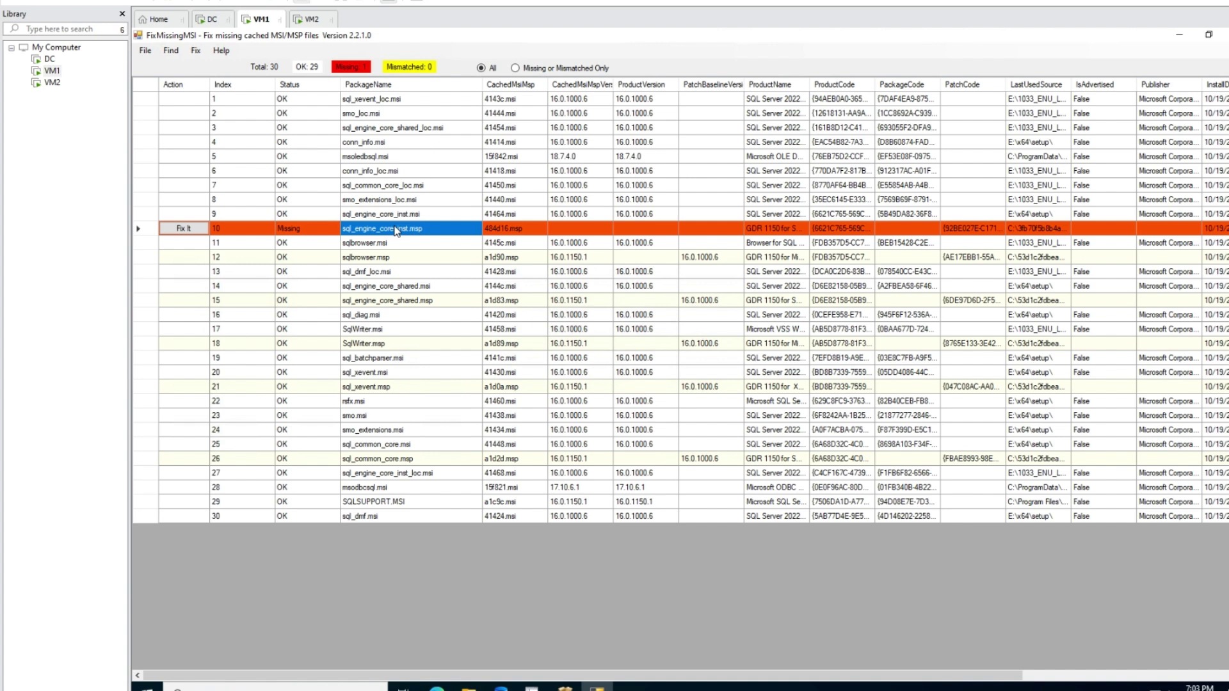
pyautogui.click(589, 232)
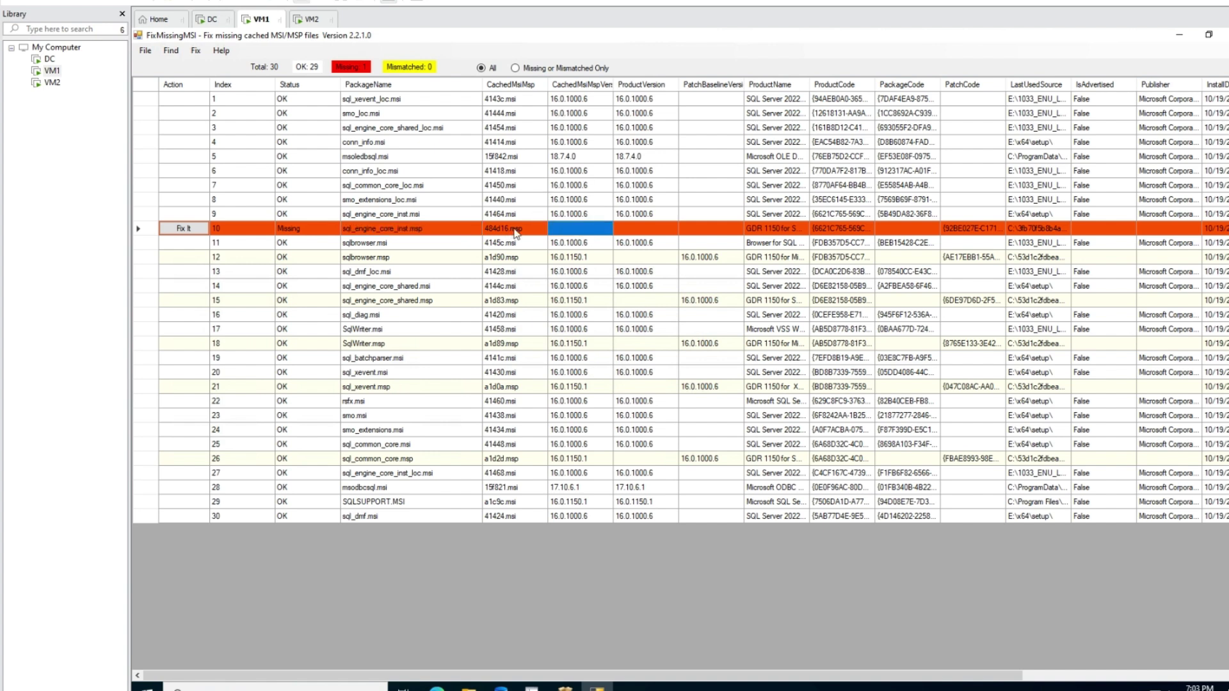
pyautogui.click(615, 227)
pyautogui.click(715, 230)
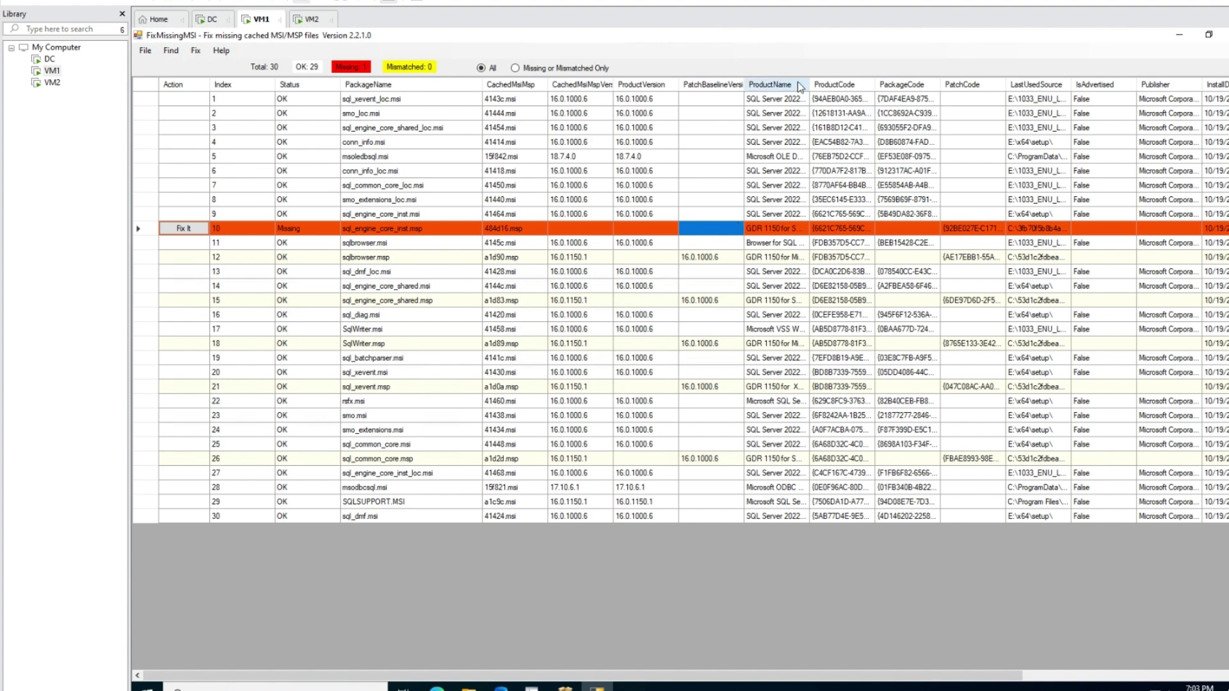
# Widen the ProductName, ProductCode and LastUsedSource columns to show full names, GUIDs and paths.
pyautogui.moveTo(809, 84); pyautogui.dragTo(1059, 85)
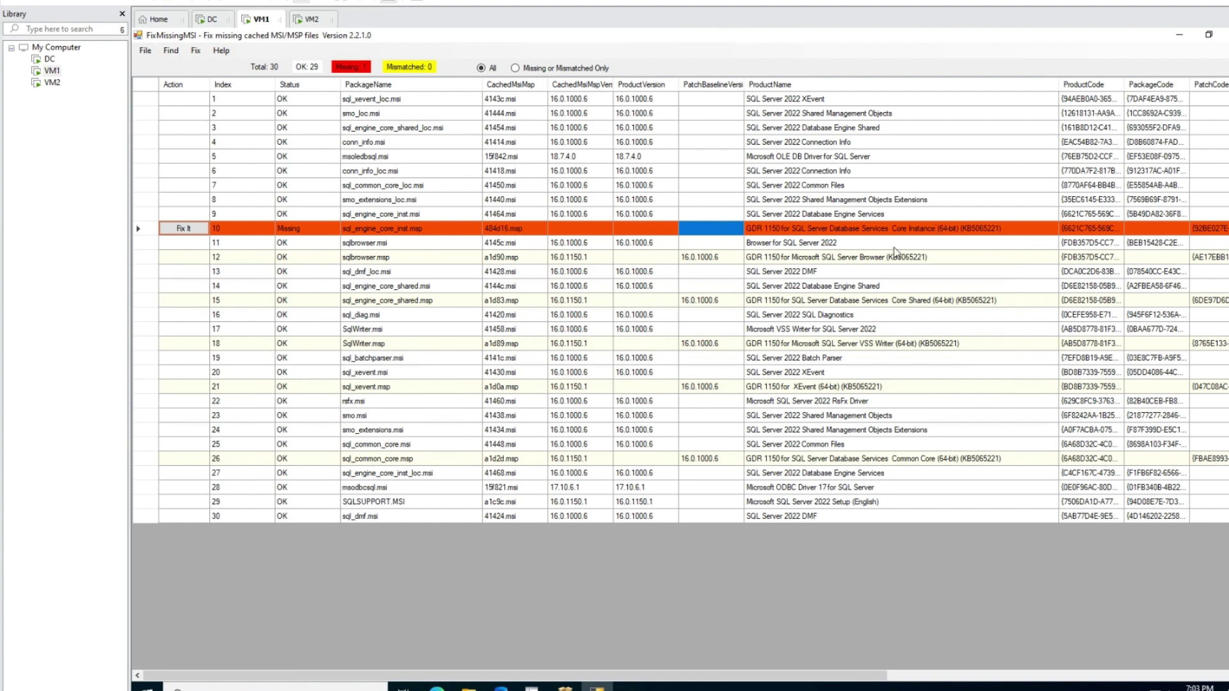
pyautogui.click(972, 230)
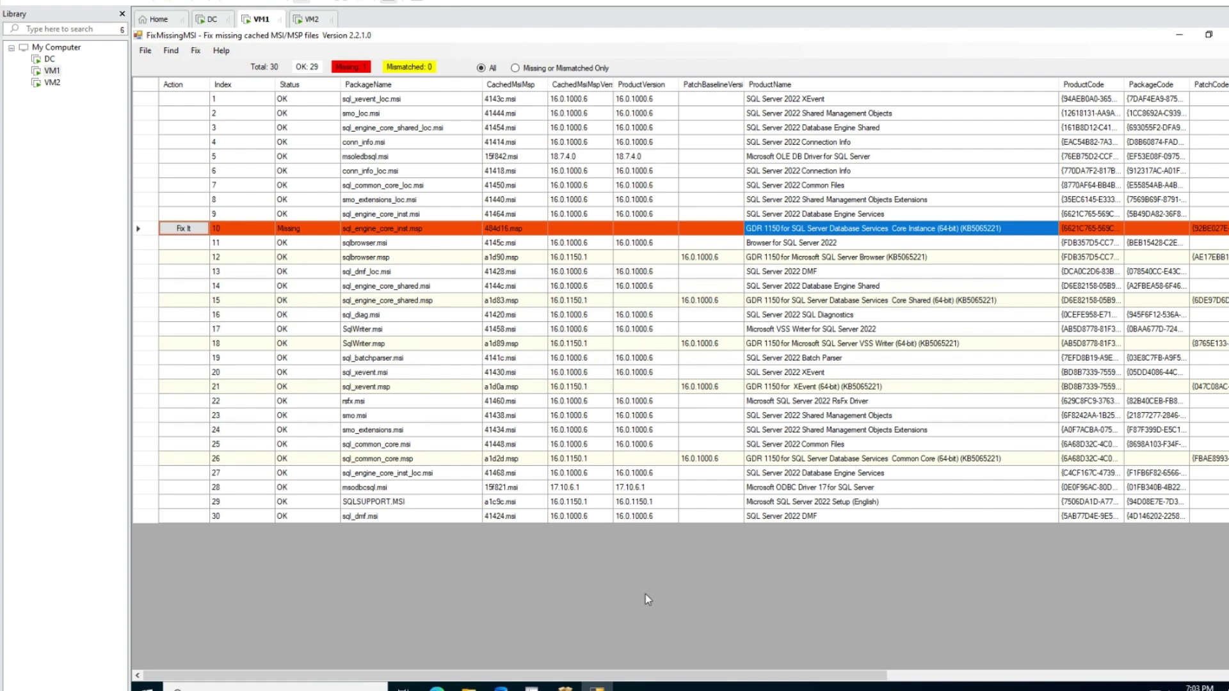
pyautogui.moveTo(664, 669); pyautogui.dragTo(1009, 666)
pyautogui.doubleClick(616, 84)
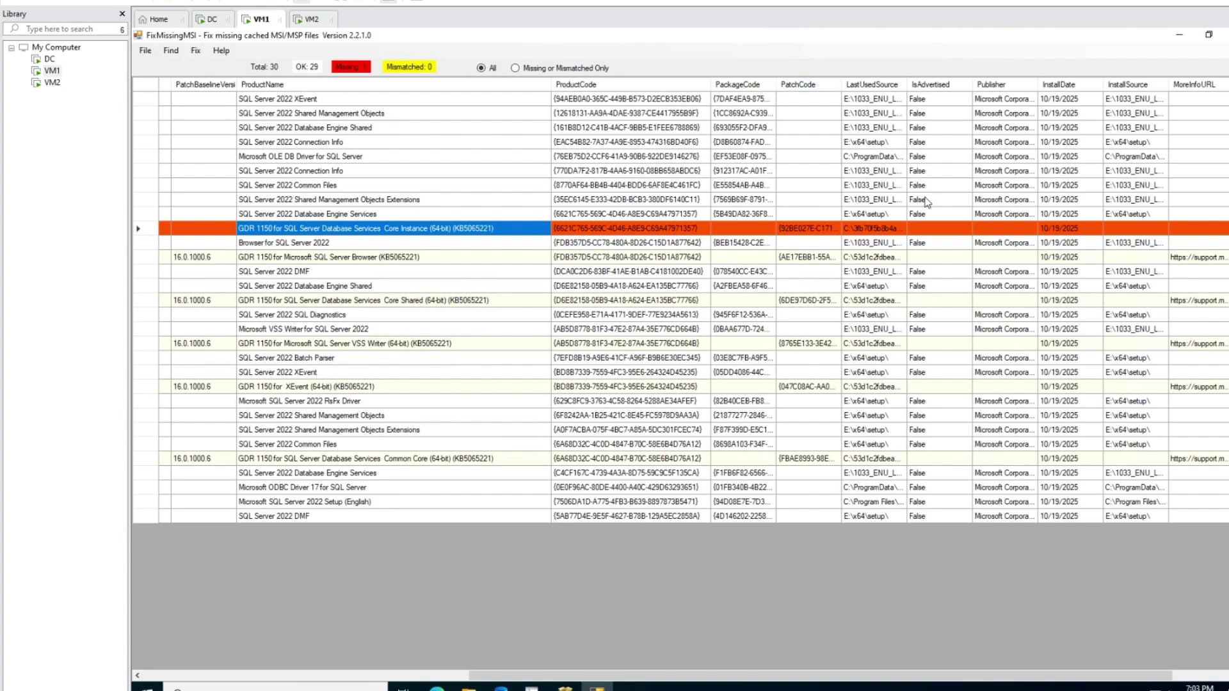
pyautogui.doubleClick(905, 83)
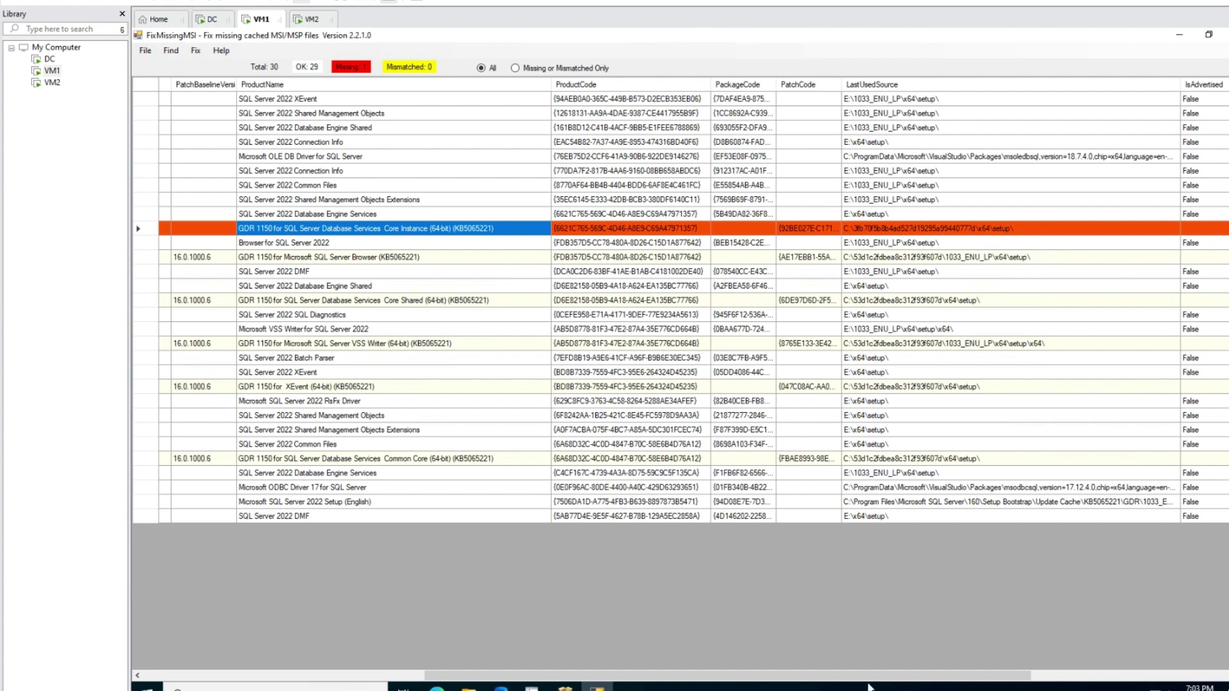
# Scroll the grid sideways and inspect the FixCommand for the missing KB5065221 patch row.
pyautogui.moveTo(870, 677); pyautogui.dragTo(1178, 649)
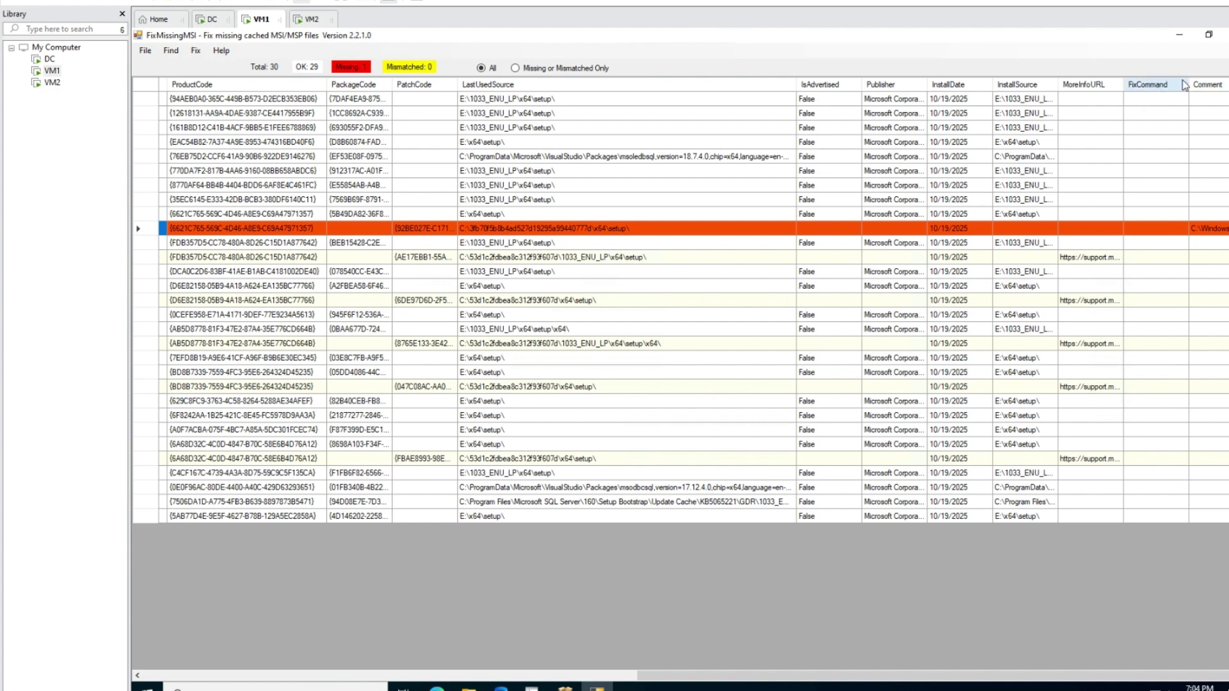
pyautogui.click(1159, 229)
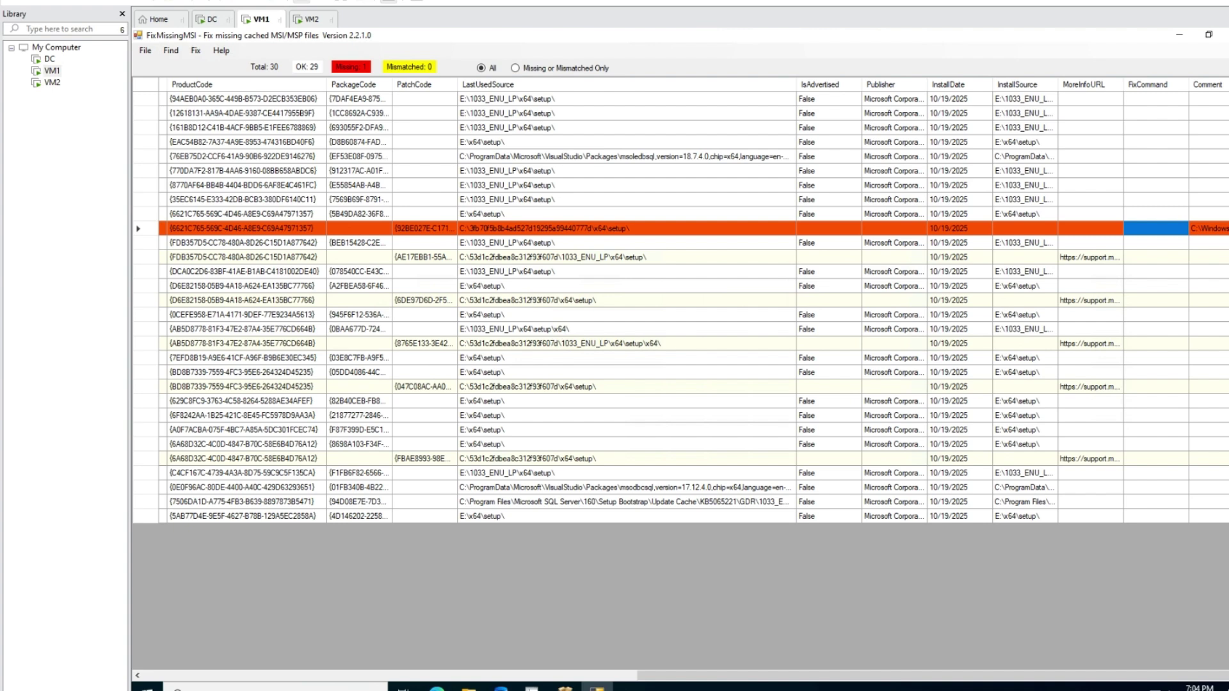
pyautogui.moveTo(733, 677); pyautogui.dragTo(185, 673)
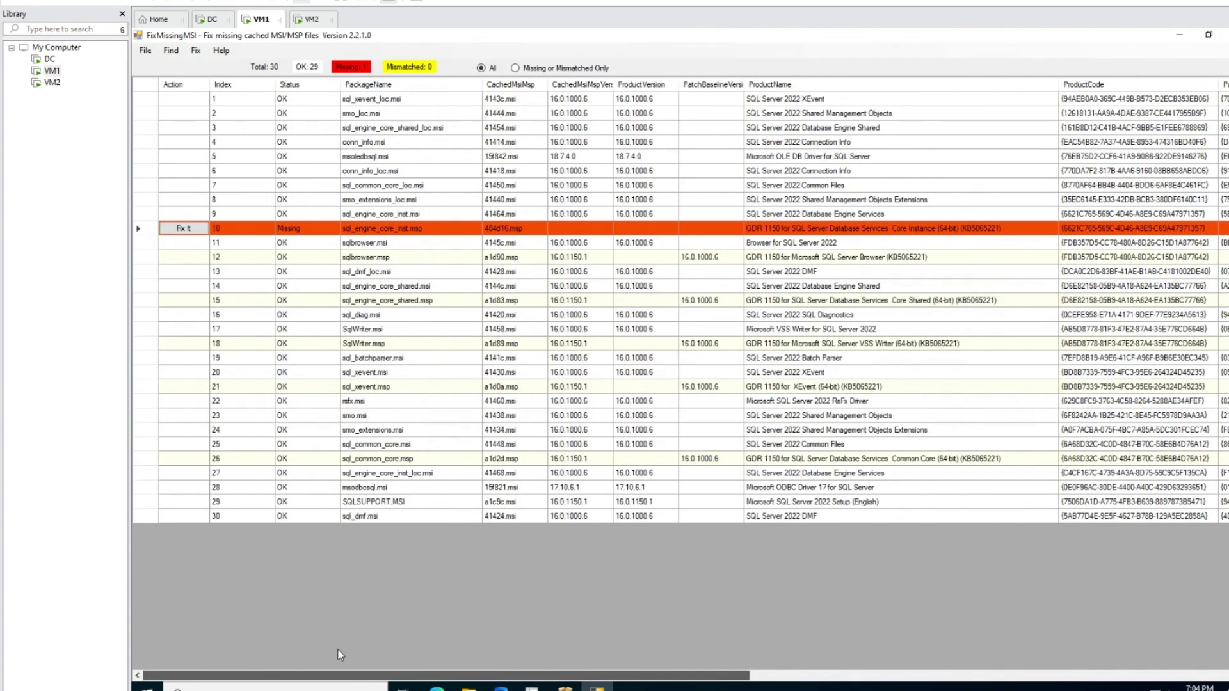
pyautogui.moveTo(340, 676); pyautogui.dragTo(833, 675)
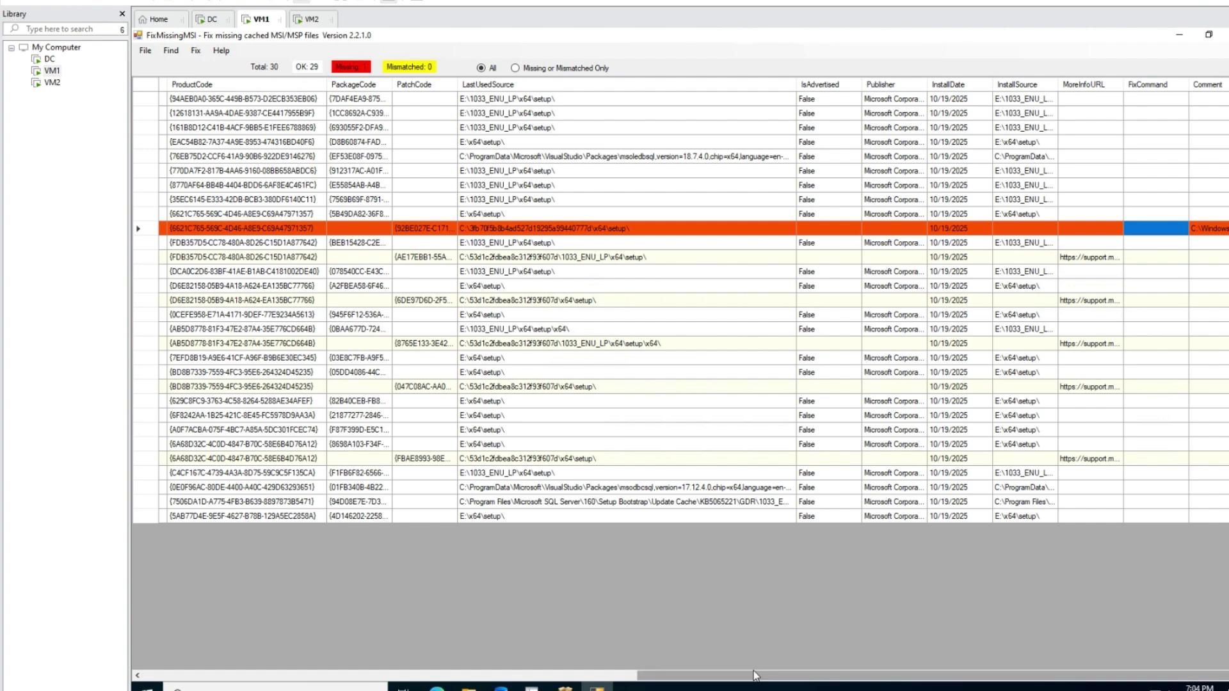
pyautogui.moveTo(754, 677); pyautogui.dragTo(259, 677)
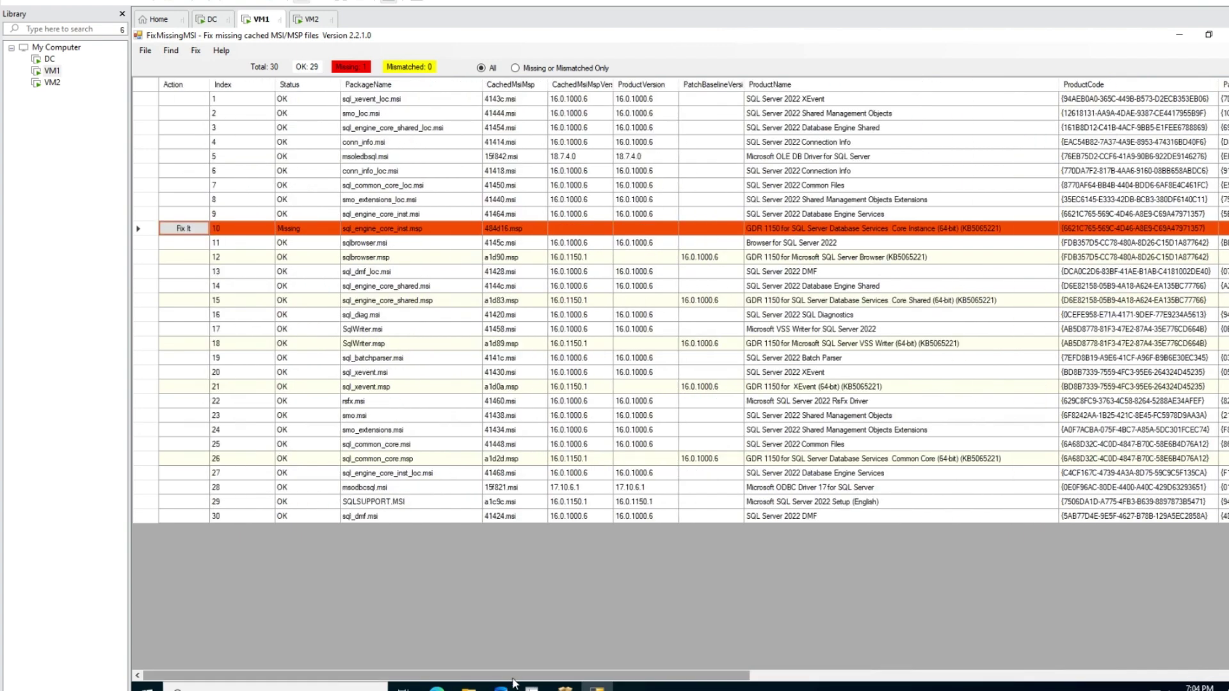
pyautogui.moveTo(512, 678); pyautogui.dragTo(561, 679)
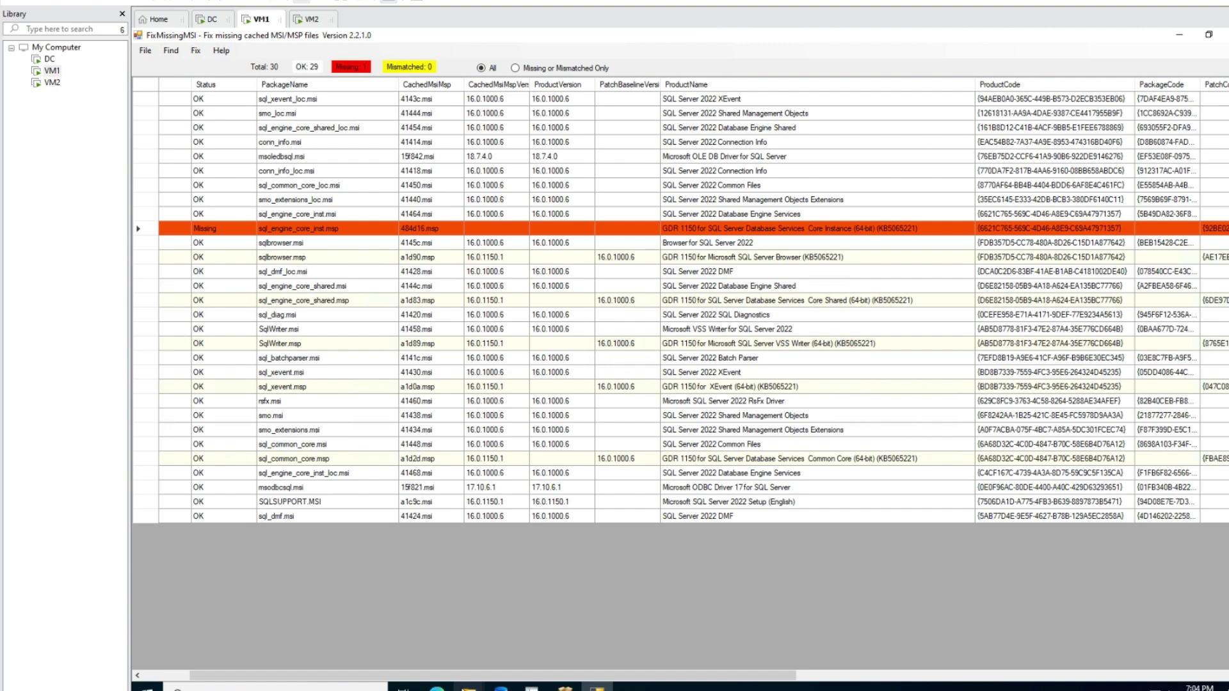
# Run SQLServer2022-KB5065221-x64.exe from Downloads as administrator.
pyautogui.click(468, 686)
pyautogui.click(428, 643)
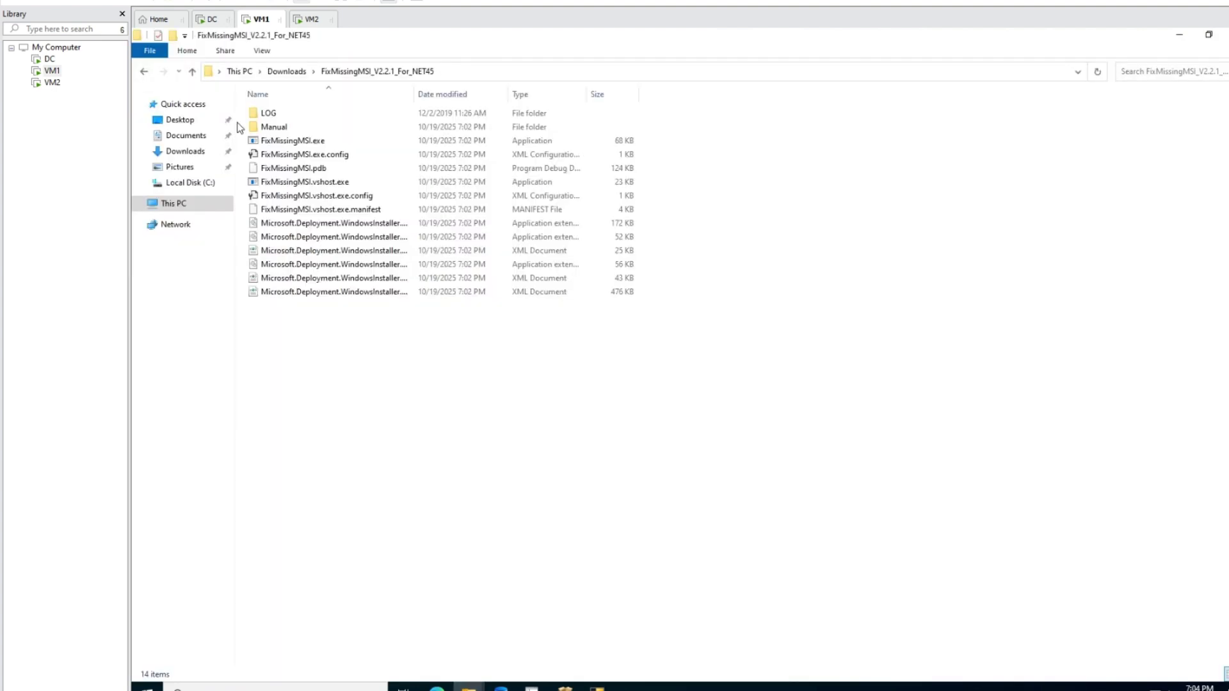
pyautogui.click(174, 135)
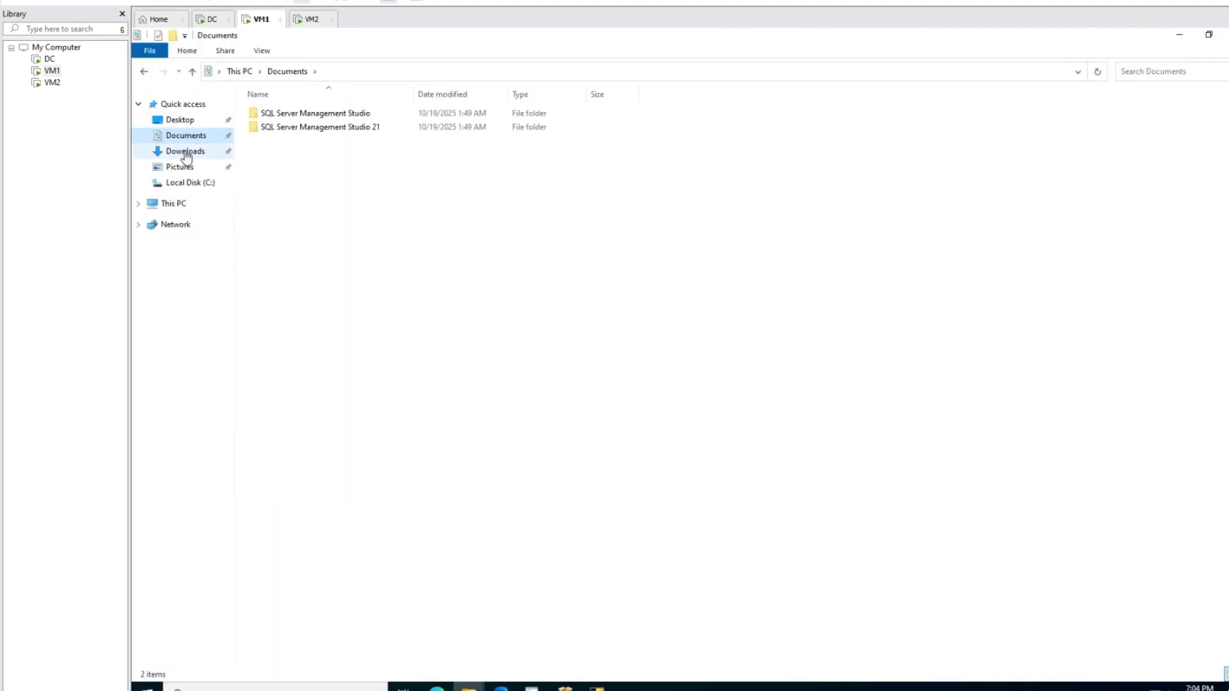
pyautogui.click(185, 151)
pyautogui.click(340, 160)
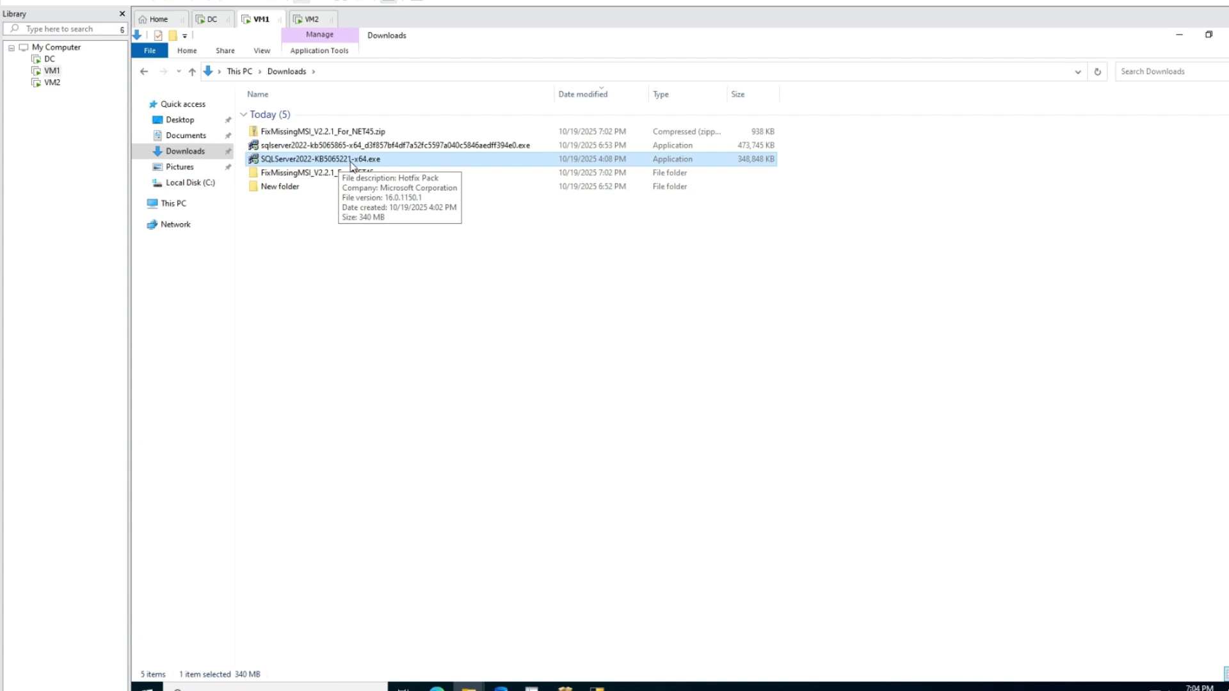
pyautogui.rightClick(352, 166)
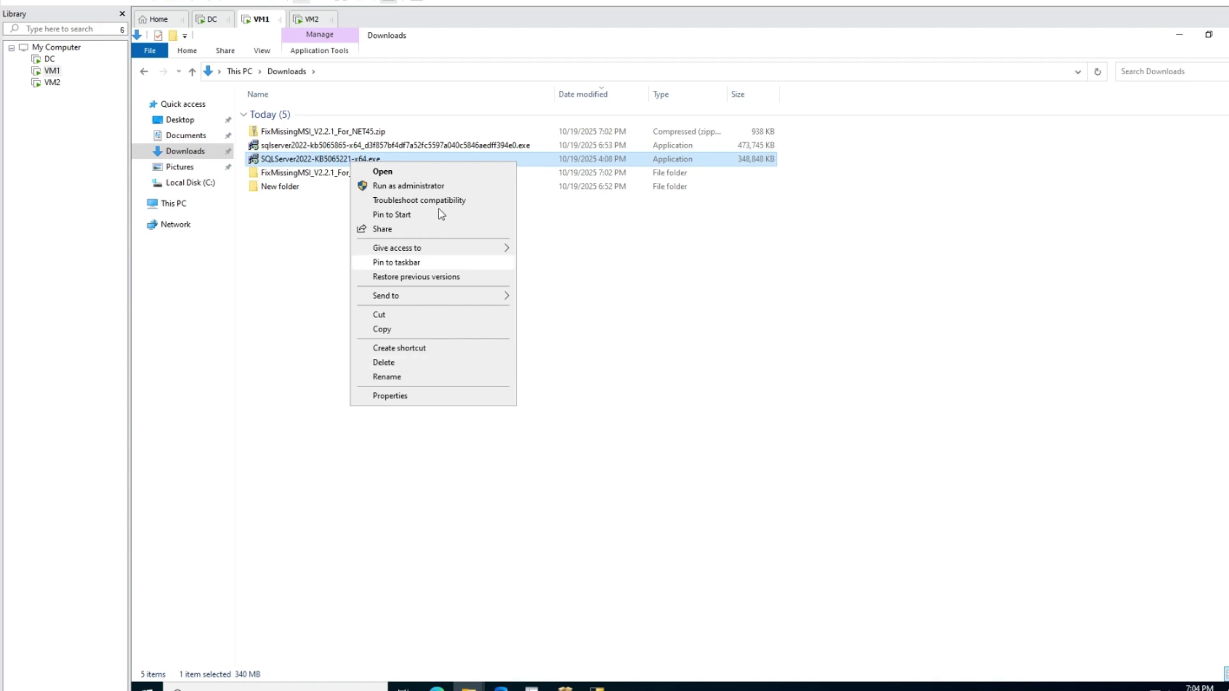
pyautogui.click(440, 187)
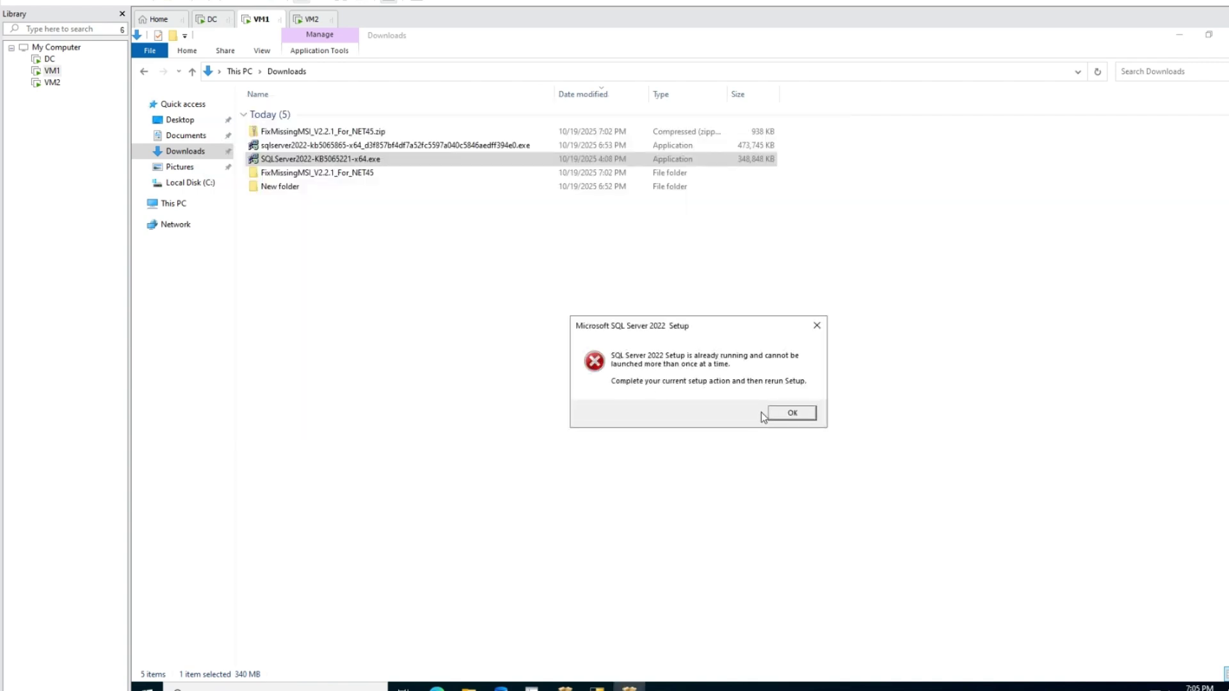
# Dismiss the already-running and missing-patch errors, then run the KB5065221 update as administrator again.
pyautogui.click(792, 413)
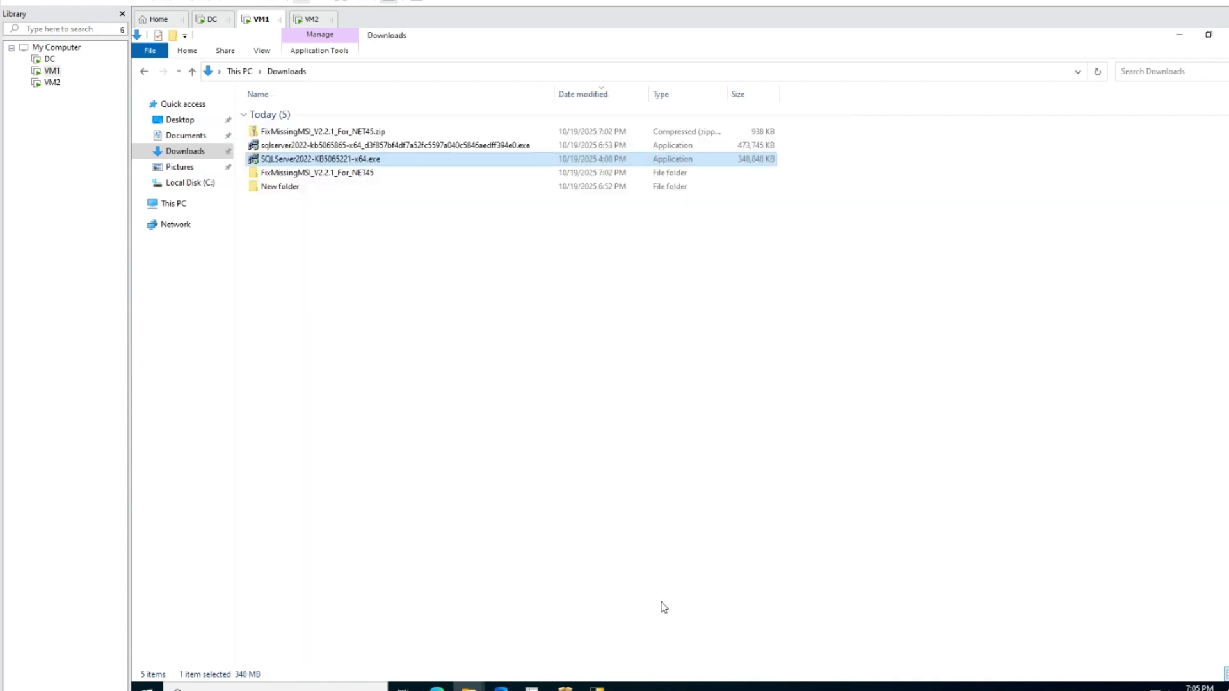
pyautogui.moveTo(565, 686)
pyautogui.click(635, 647)
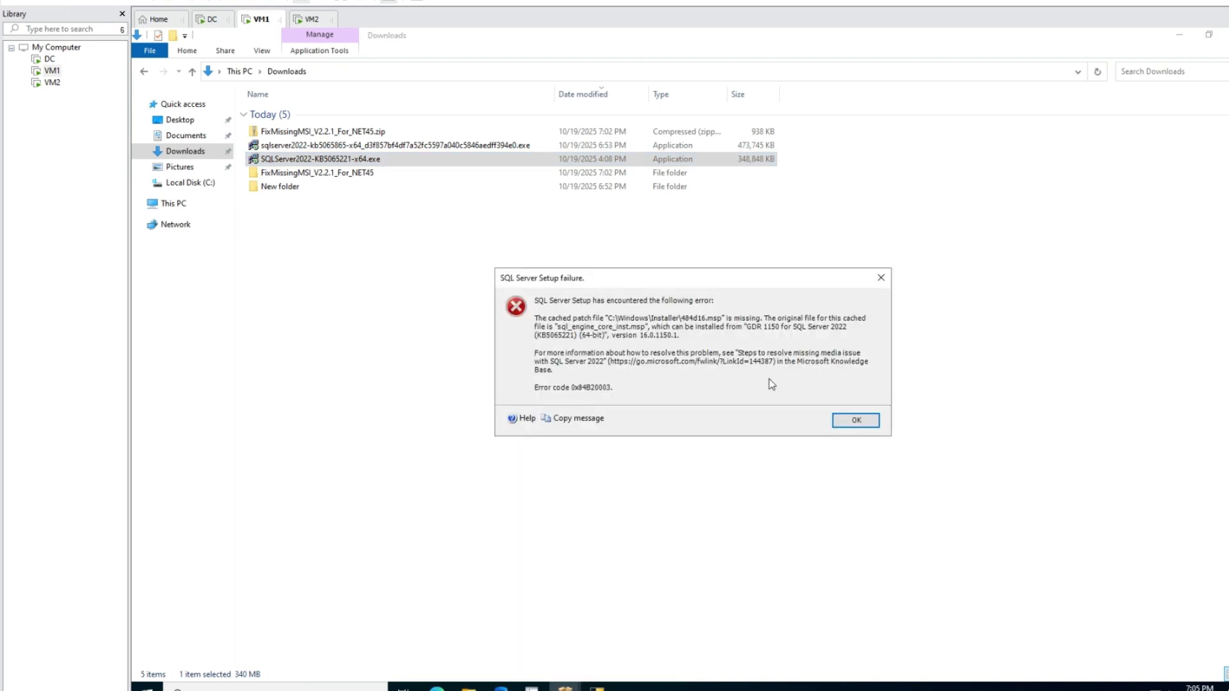
pyautogui.click(855, 420)
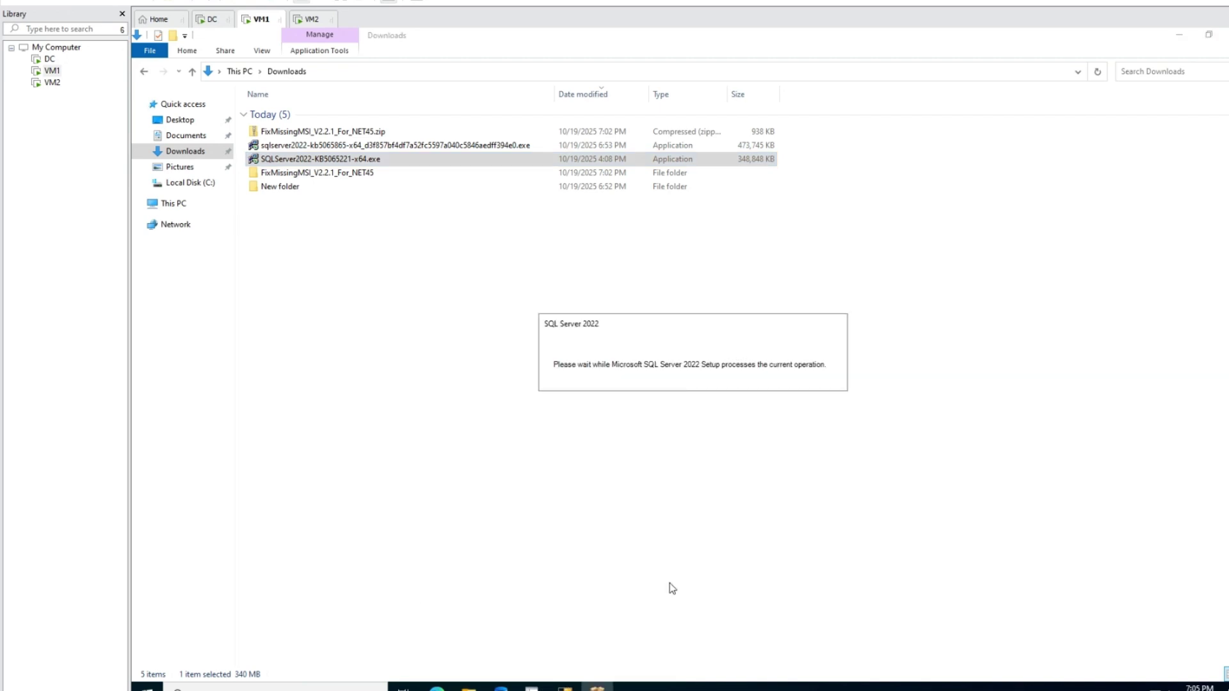
pyautogui.click(565, 686)
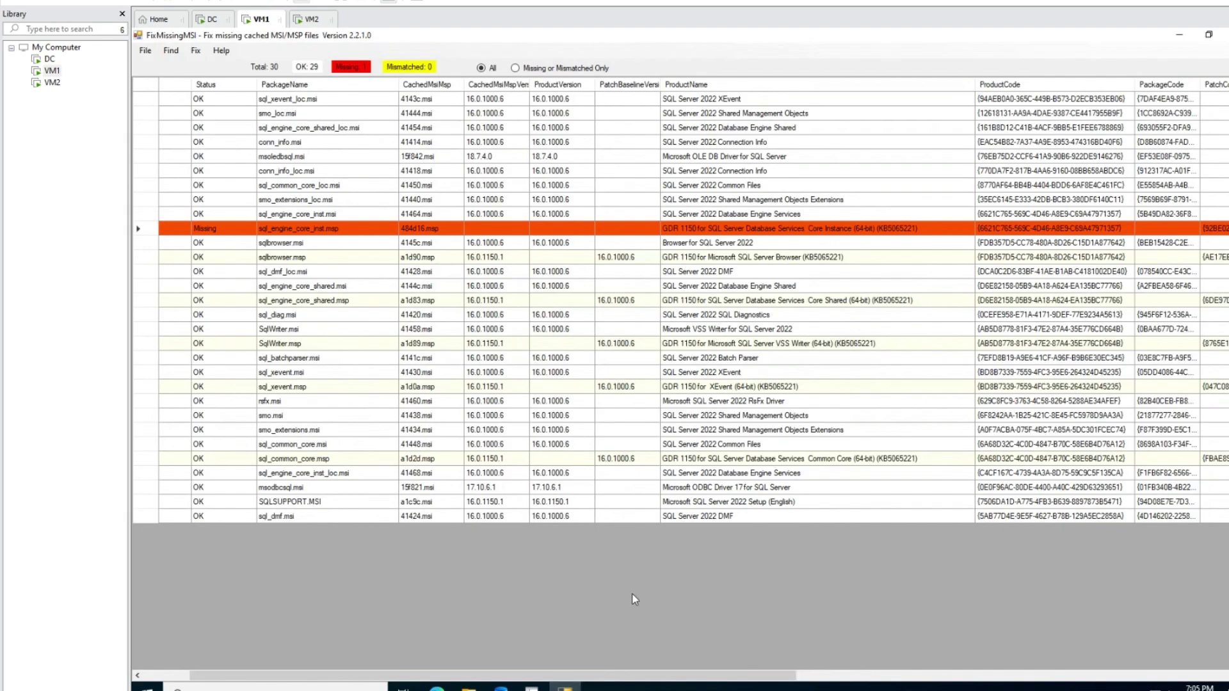
pyautogui.click(468, 685)
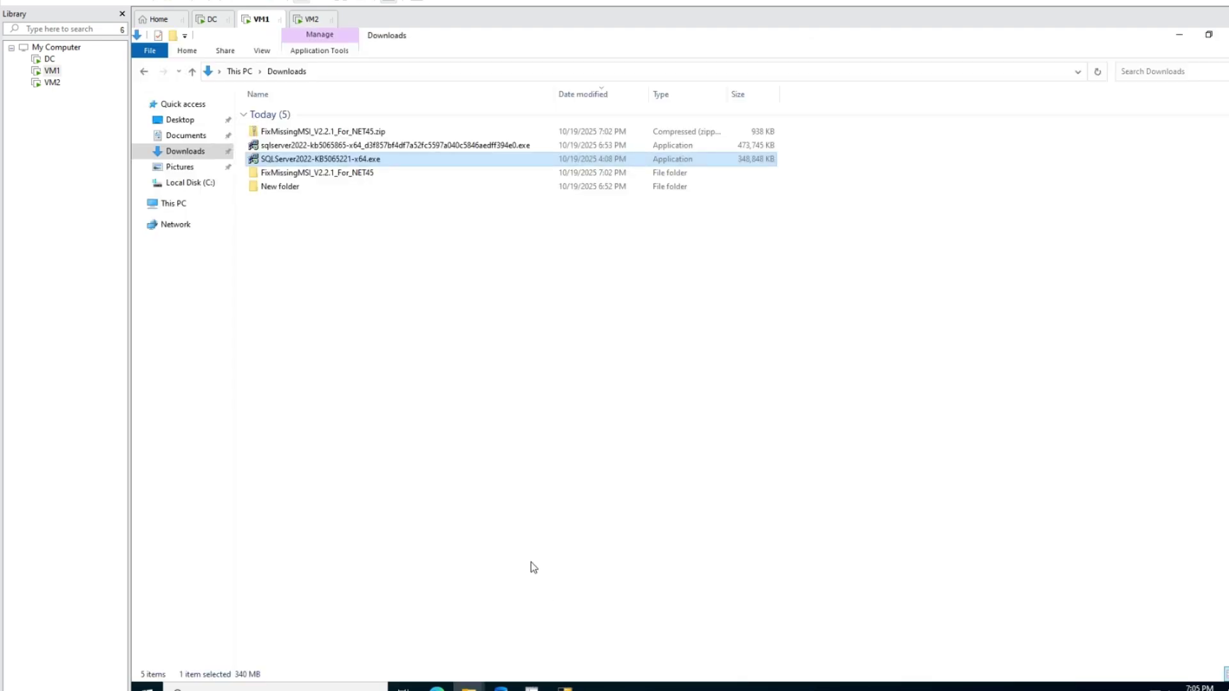
pyautogui.rightClick(344, 166)
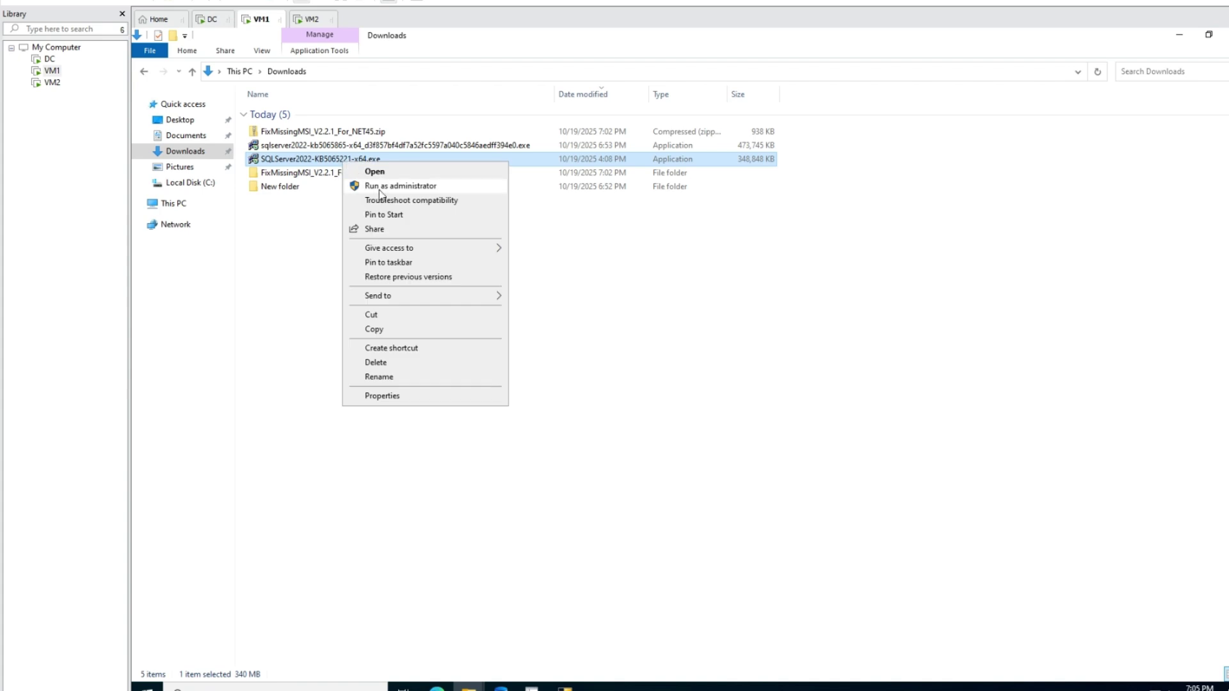
pyautogui.click(377, 186)
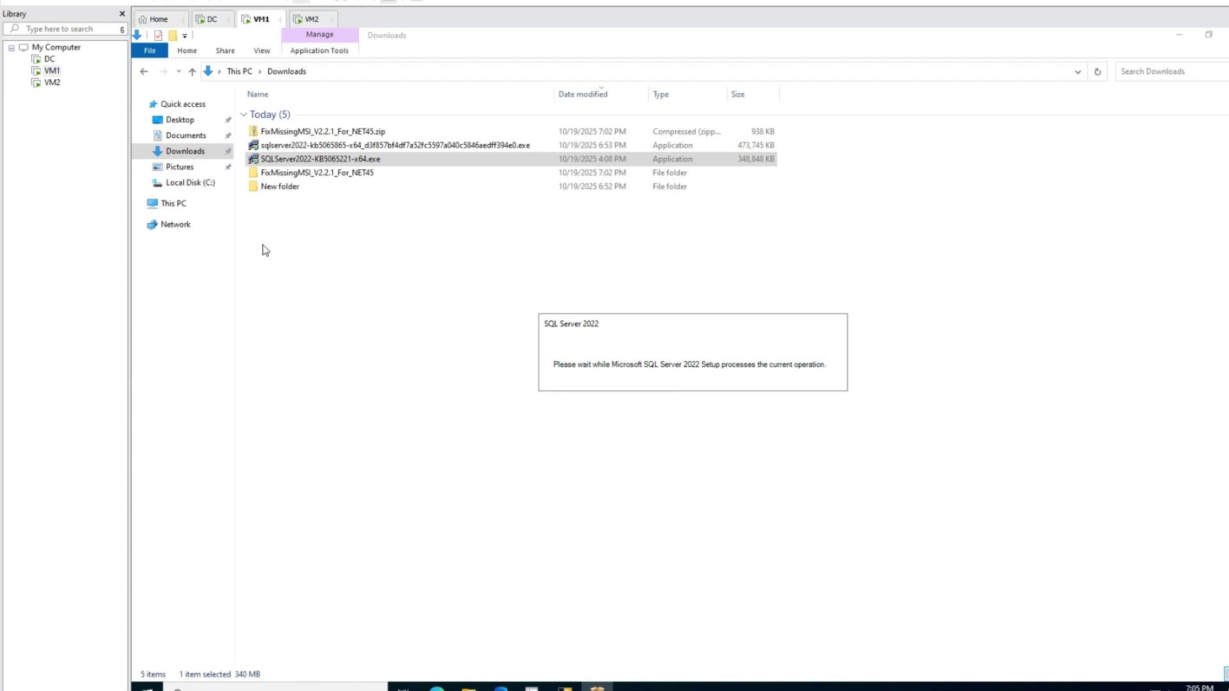
# Open Local Disk (C:) from This PC and widen the Name and Date modified columns.
pyautogui.click(171, 210)
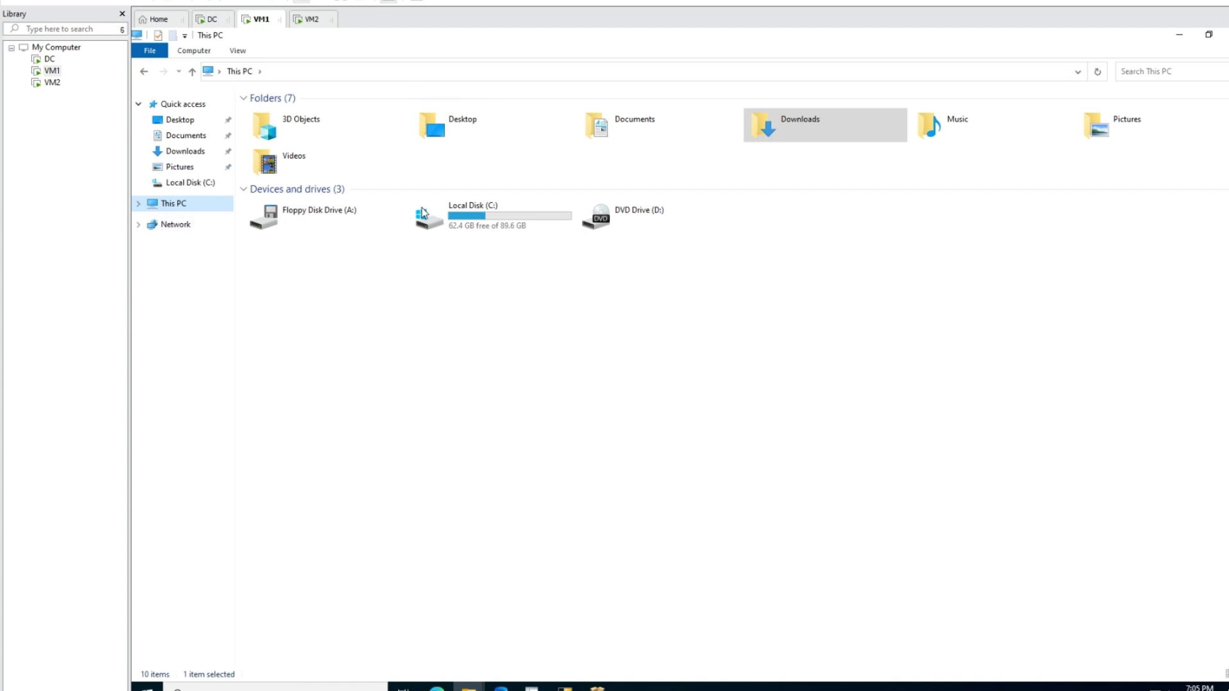
pyautogui.doubleClick(427, 213)
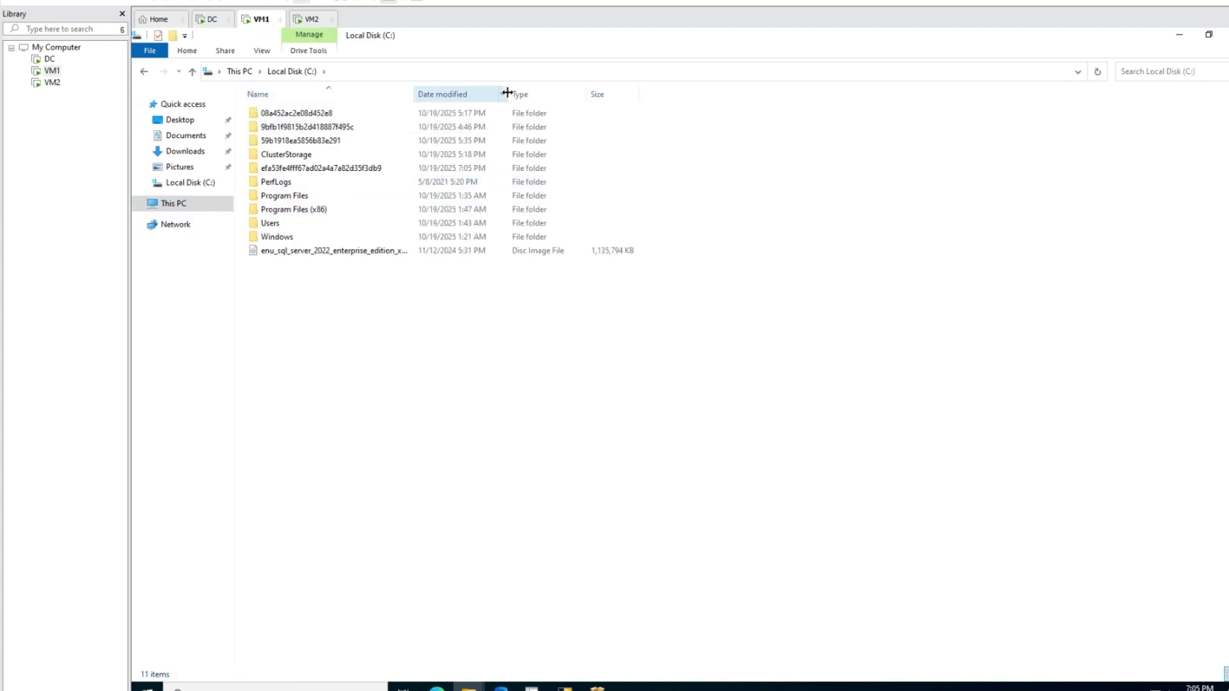
pyautogui.moveTo(507, 93); pyautogui.dragTo(704, 93)
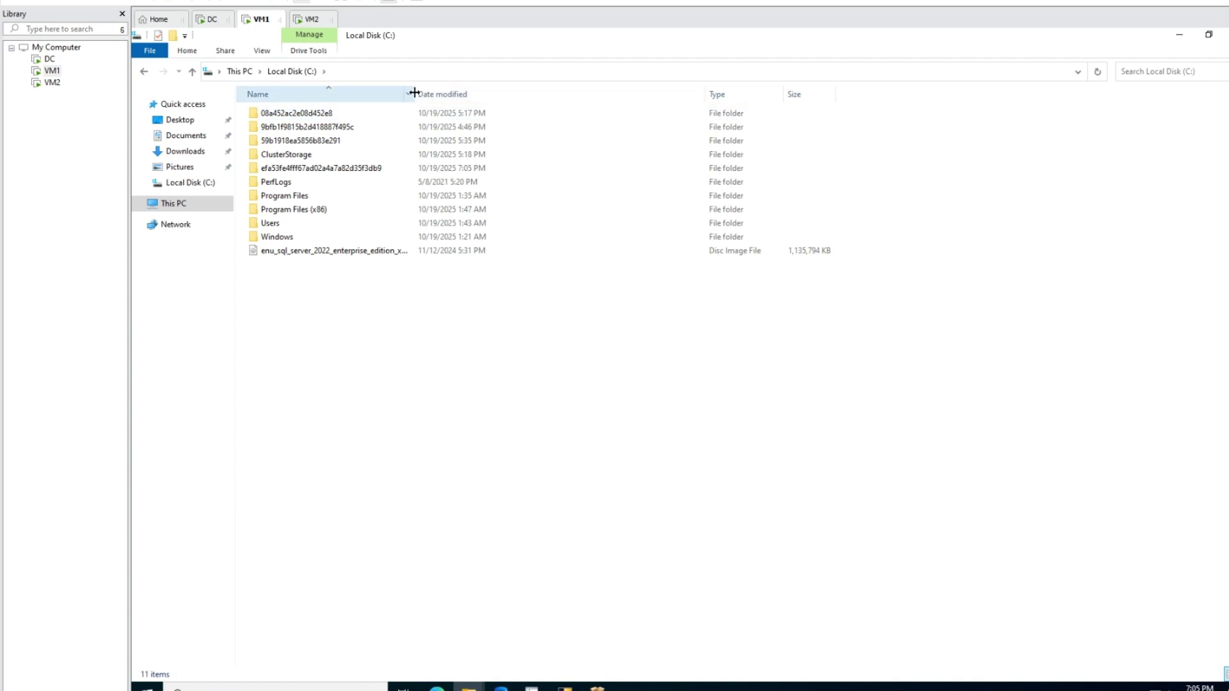
pyautogui.moveTo(412, 94); pyautogui.dragTo(520, 93)
# Find the efa53fe4fff67ad02a4a7a82d35f3db9 folder among the hash-named folders on C: and open it.
pyautogui.click(273, 119)
pyautogui.click(272, 128)
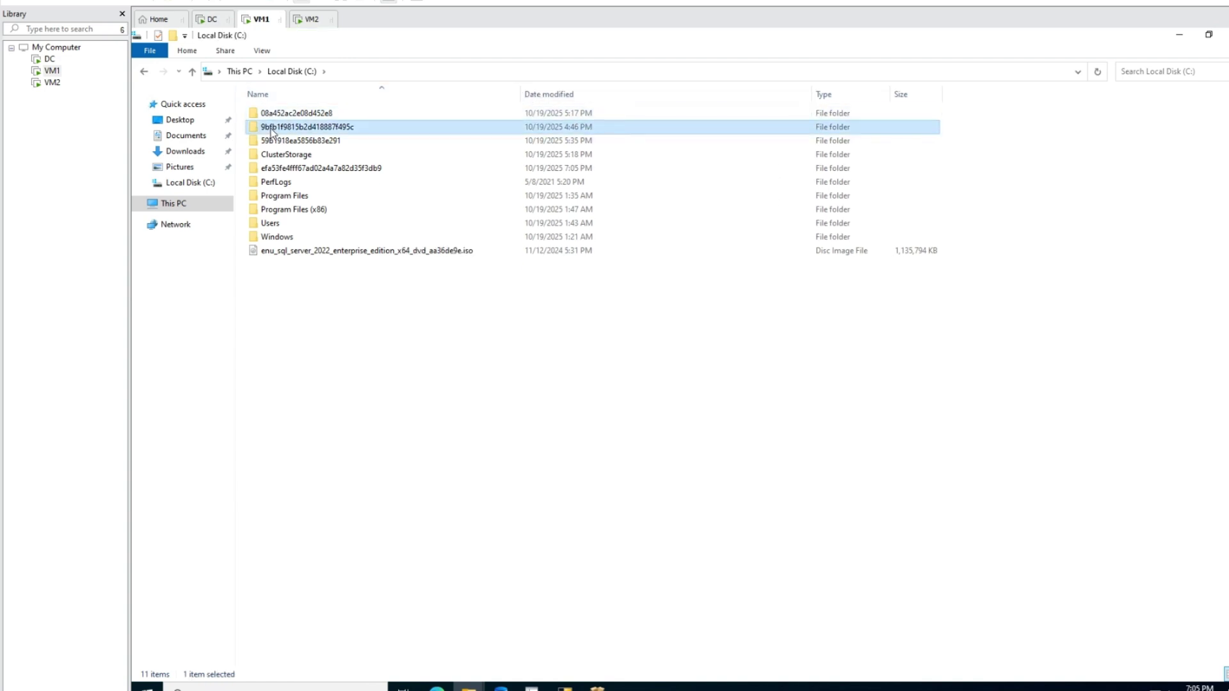
pyautogui.click(273, 142)
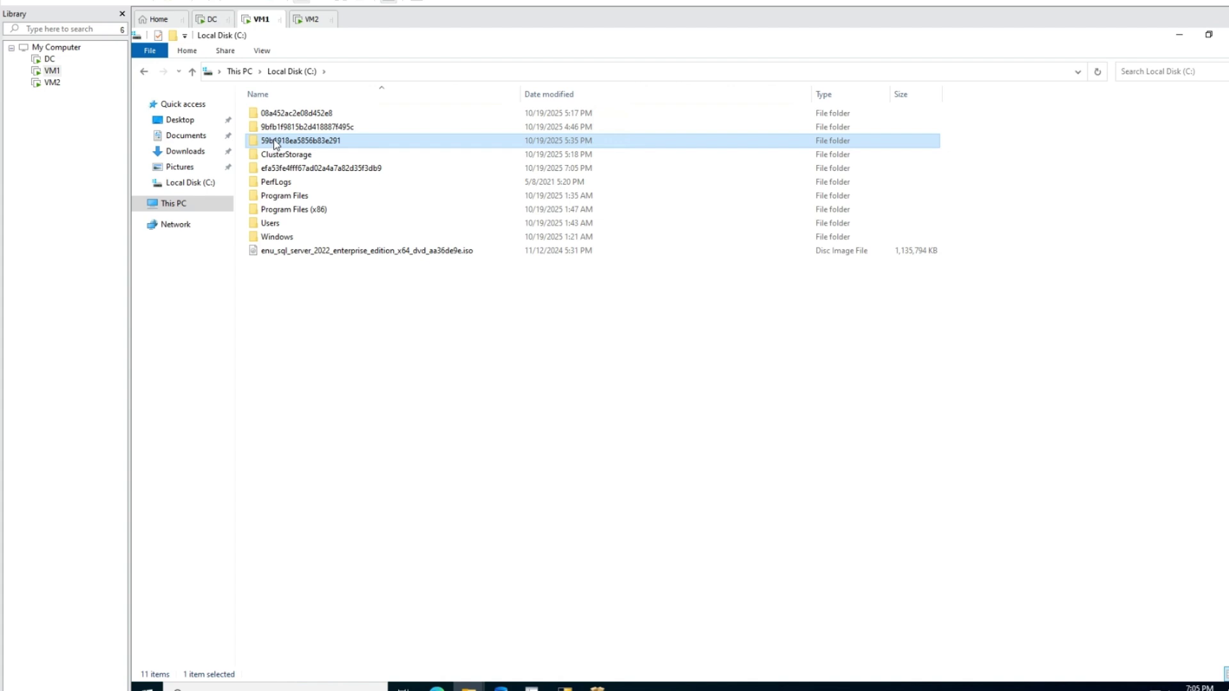
pyautogui.click(566, 171)
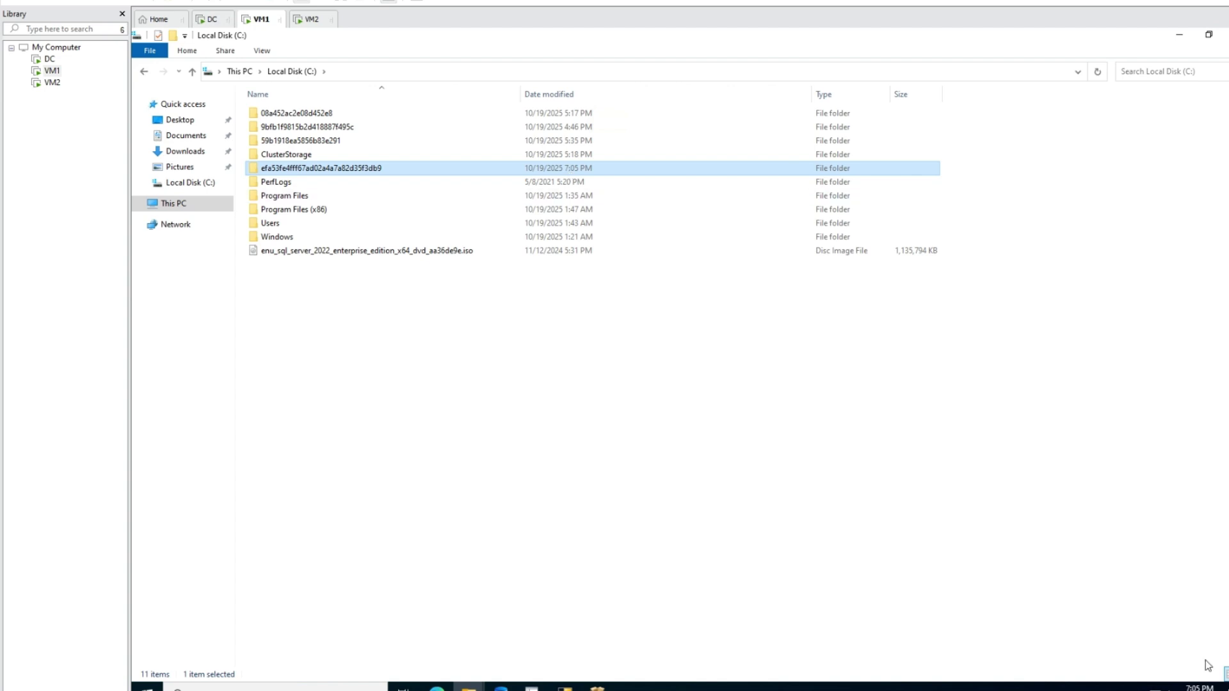
pyautogui.doubleClick(267, 169)
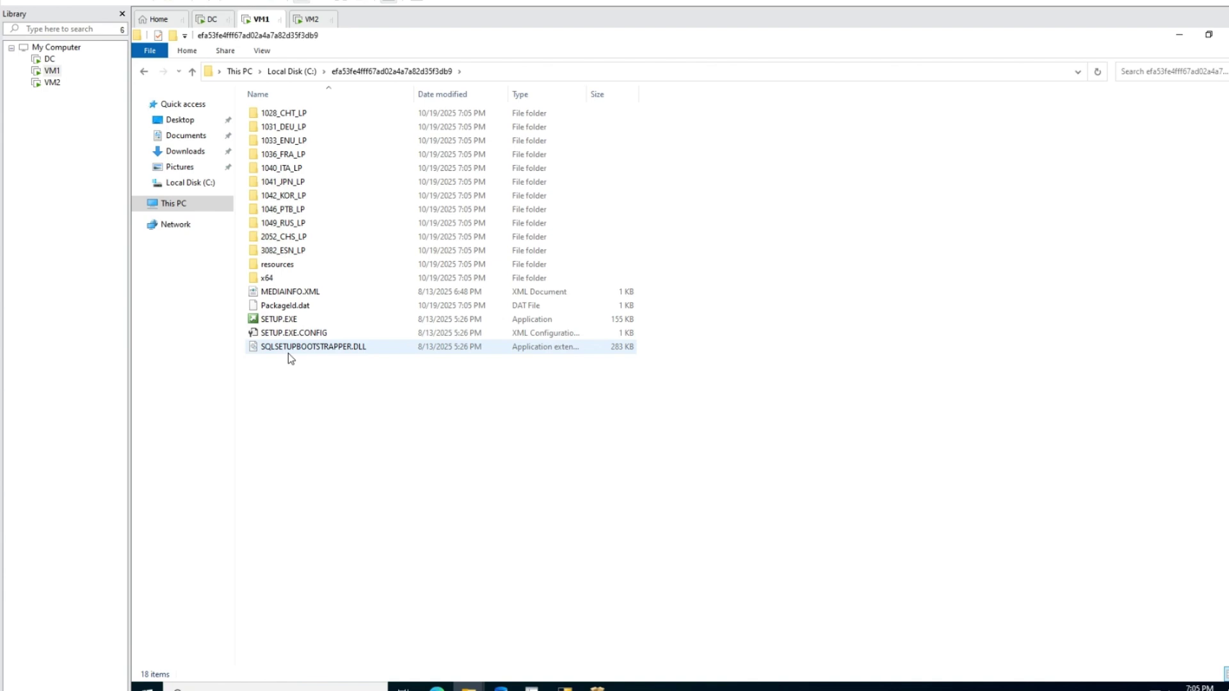
pyautogui.click(145, 72)
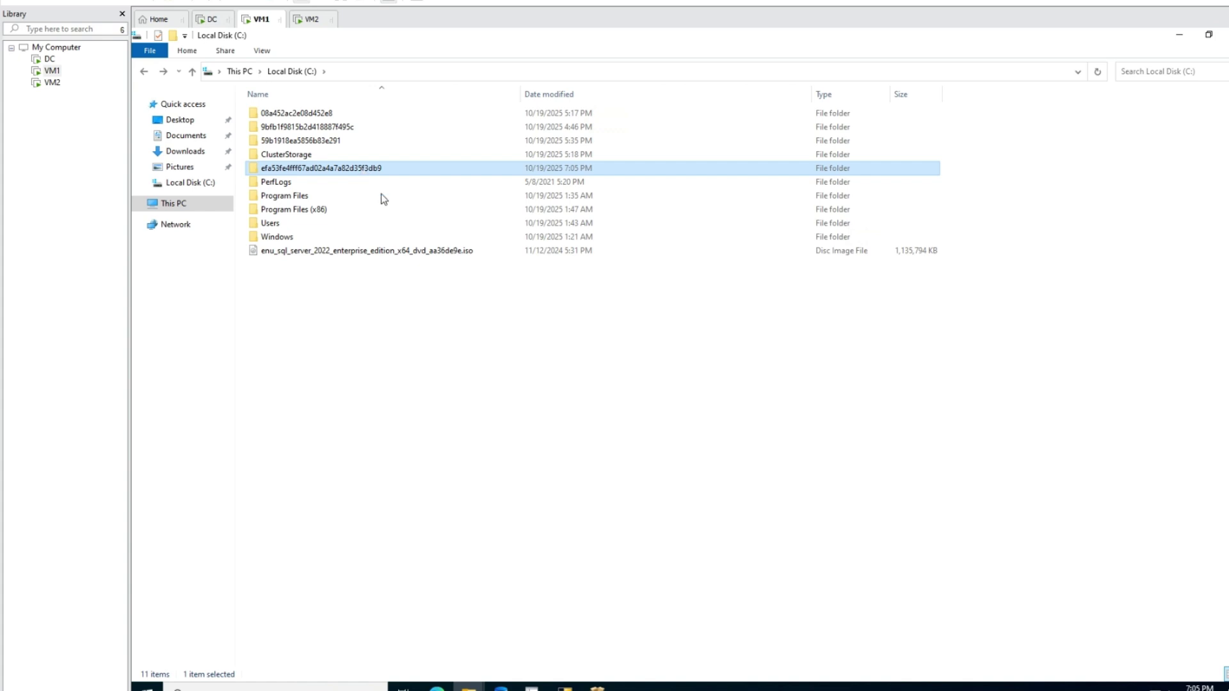
pyautogui.click(597, 686)
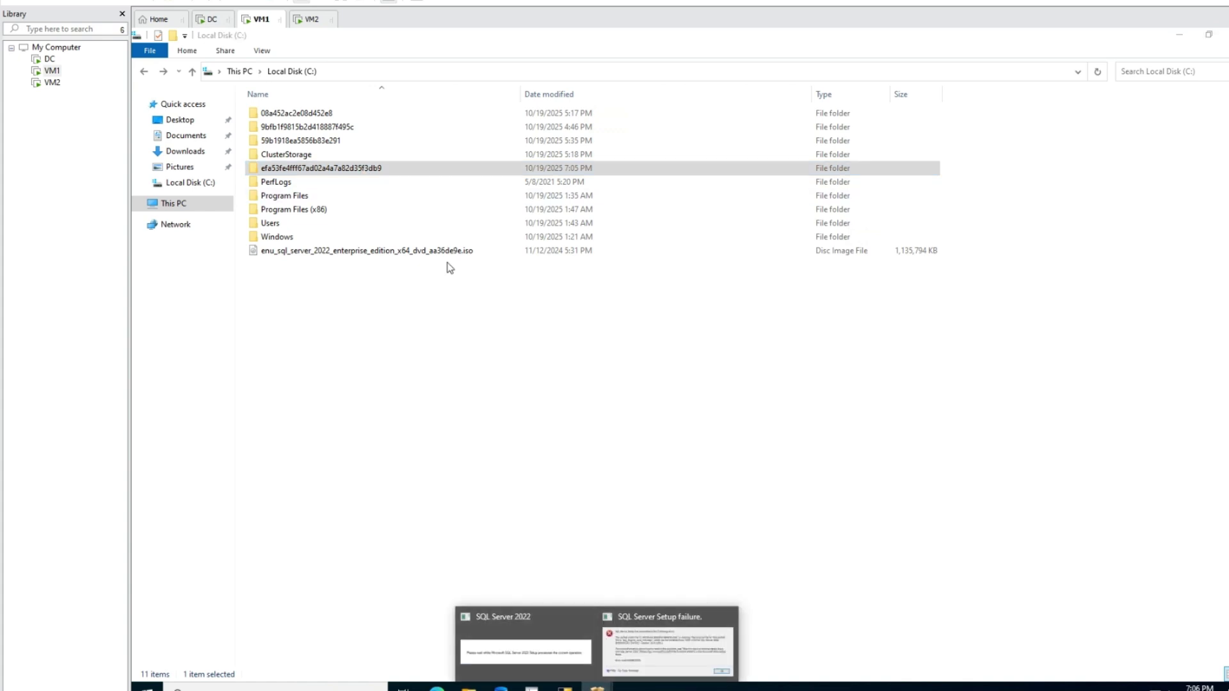
pyautogui.click(321, 337)
pyautogui.doubleClick(316, 169)
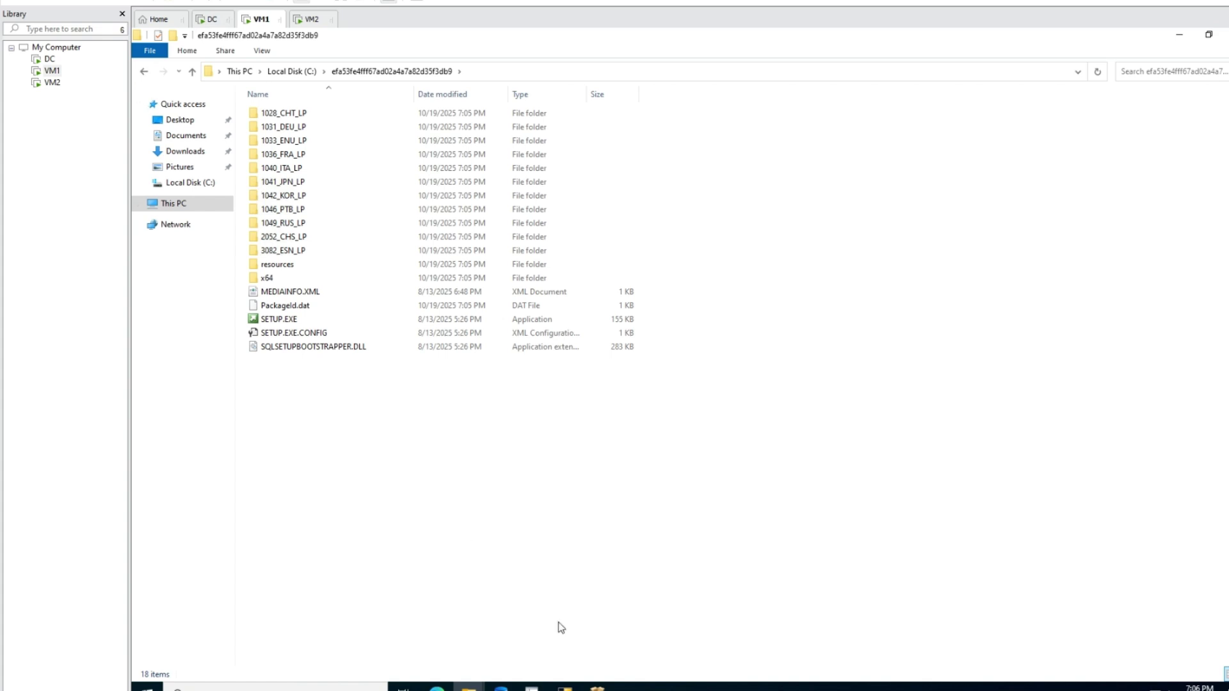
# Start a new FixMissingMSI scan and browse to C:\efa53fe4fff67ad02a4a7a82d35f3db9 as the source folder.
pyautogui.moveTo(566, 685)
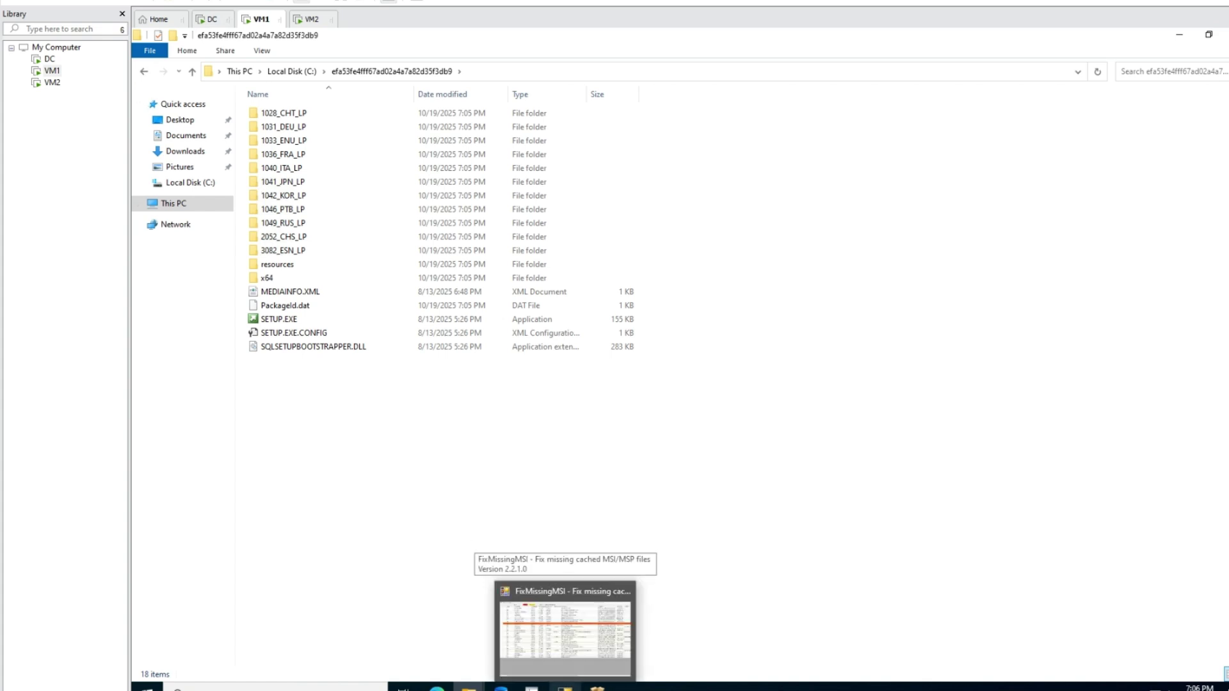
pyautogui.click(614, 640)
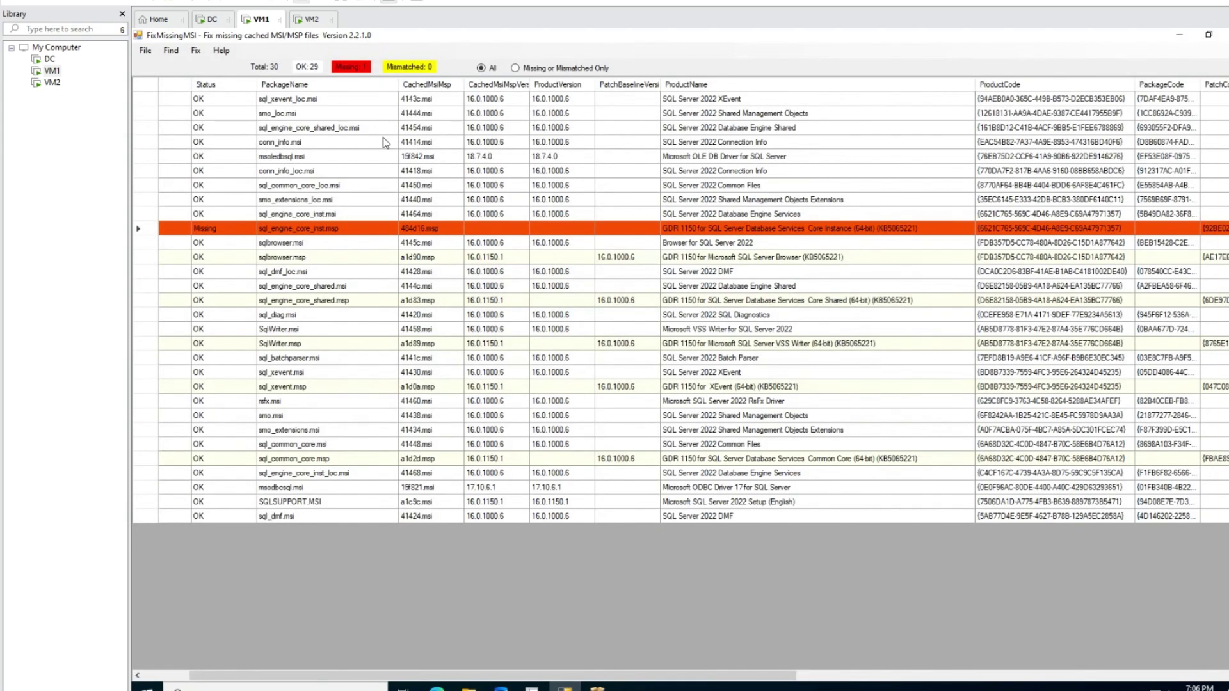
pyautogui.click(145, 50)
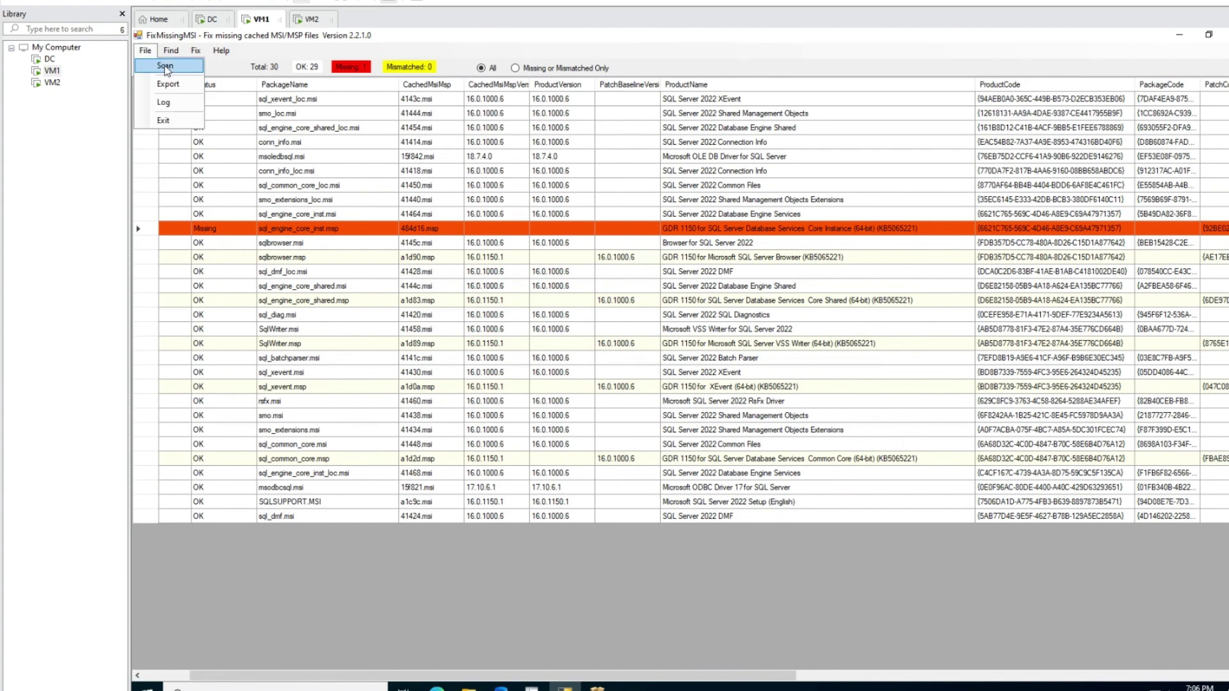
pyautogui.click(164, 67)
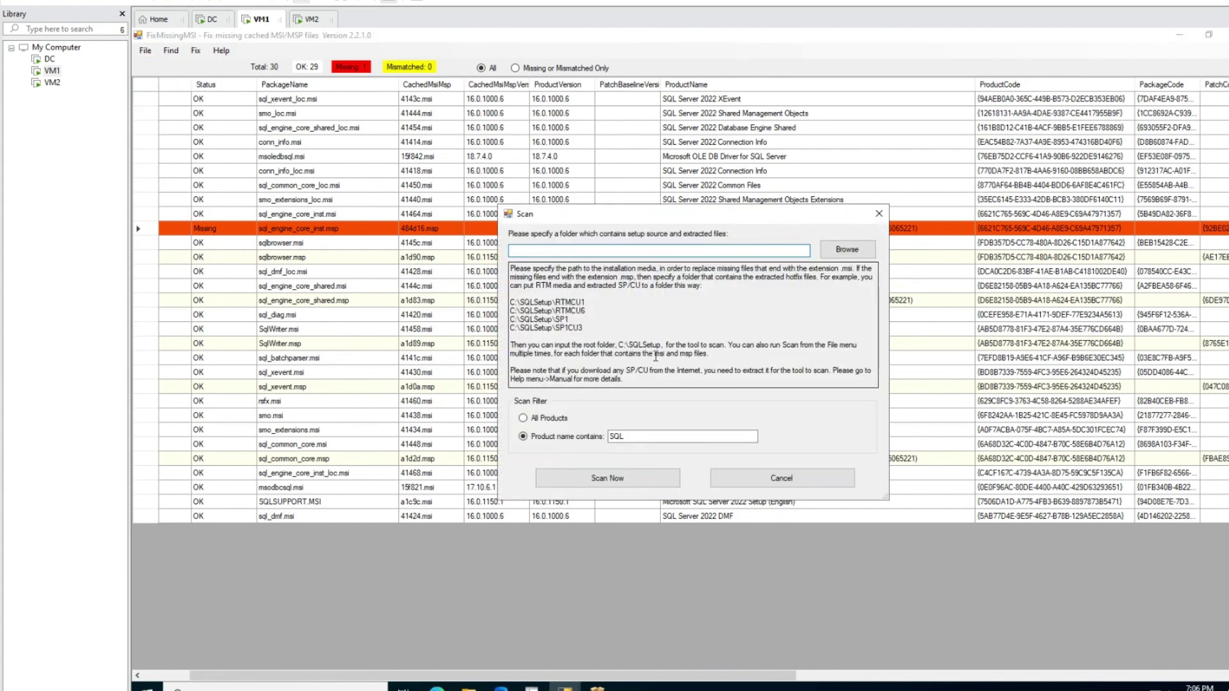
pyautogui.click(853, 255)
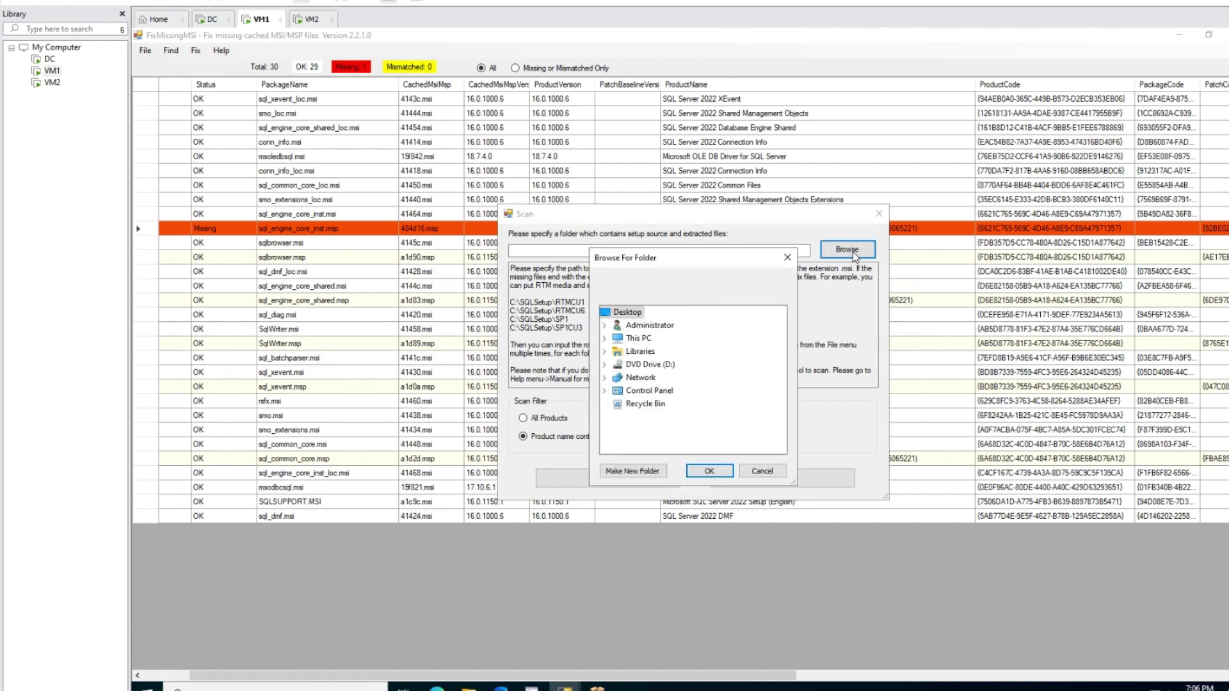
pyautogui.doubleClick(638, 338)
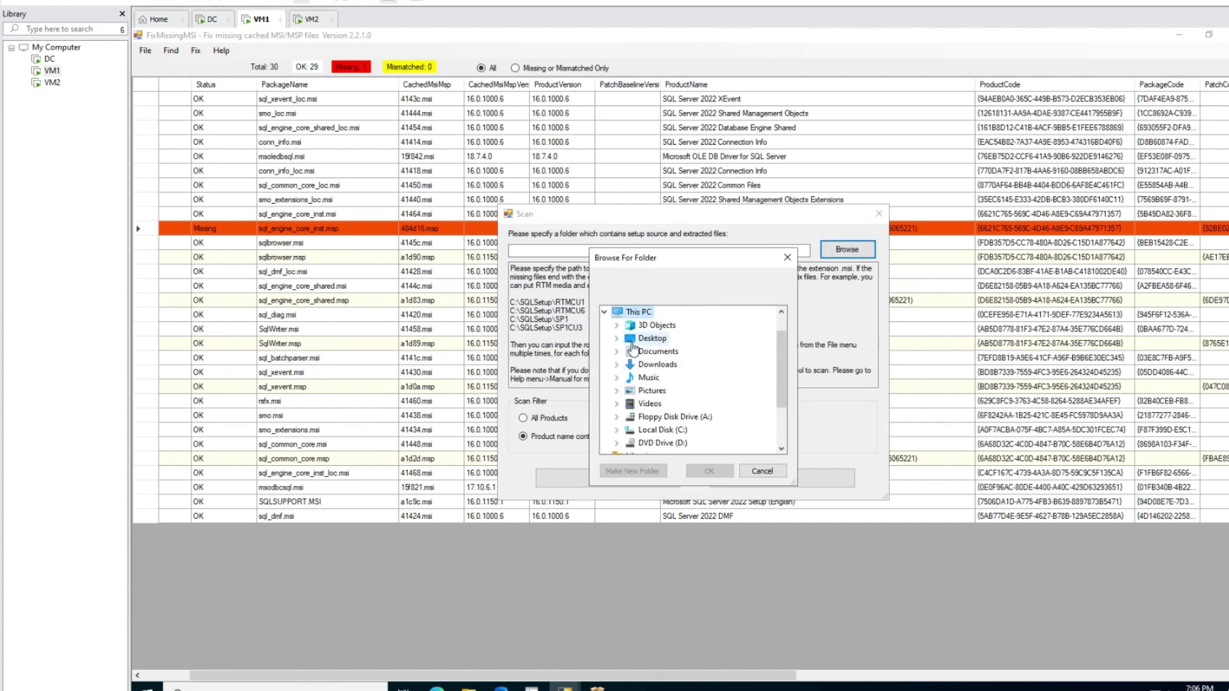
pyautogui.doubleClick(662, 430)
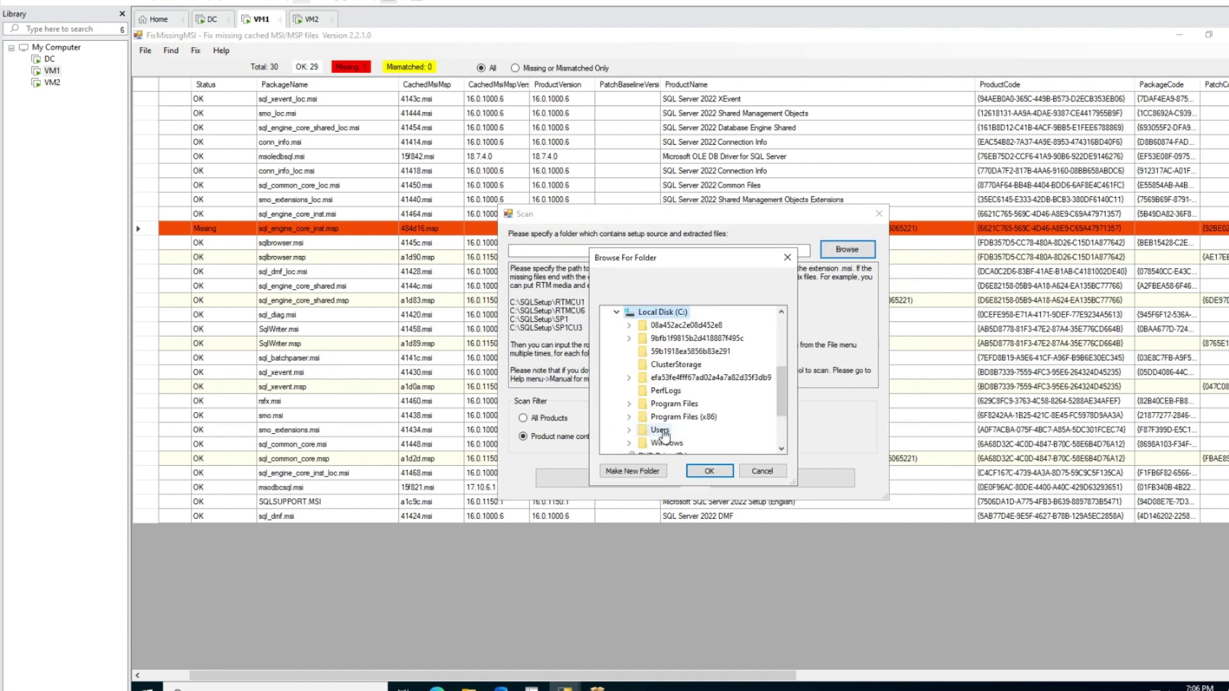
pyautogui.doubleClick(697, 378)
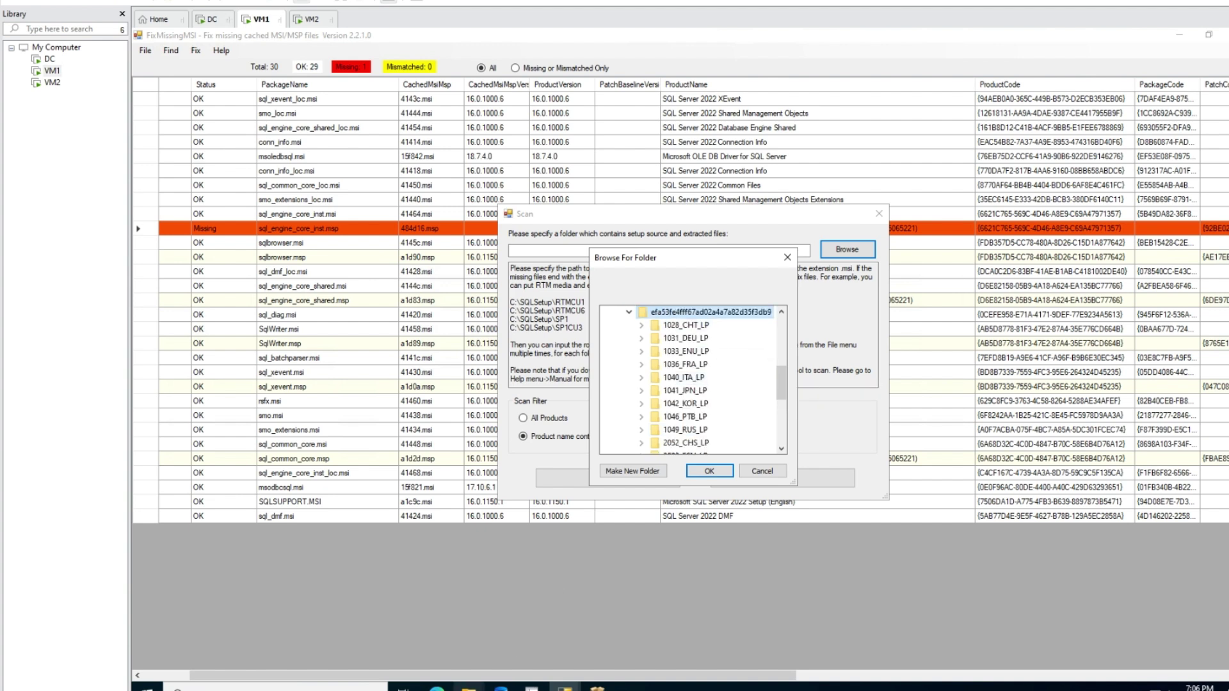
# Check the extracted folder in Explorer, confirm it as the scan source and run Scan Now.
pyautogui.click(469, 687)
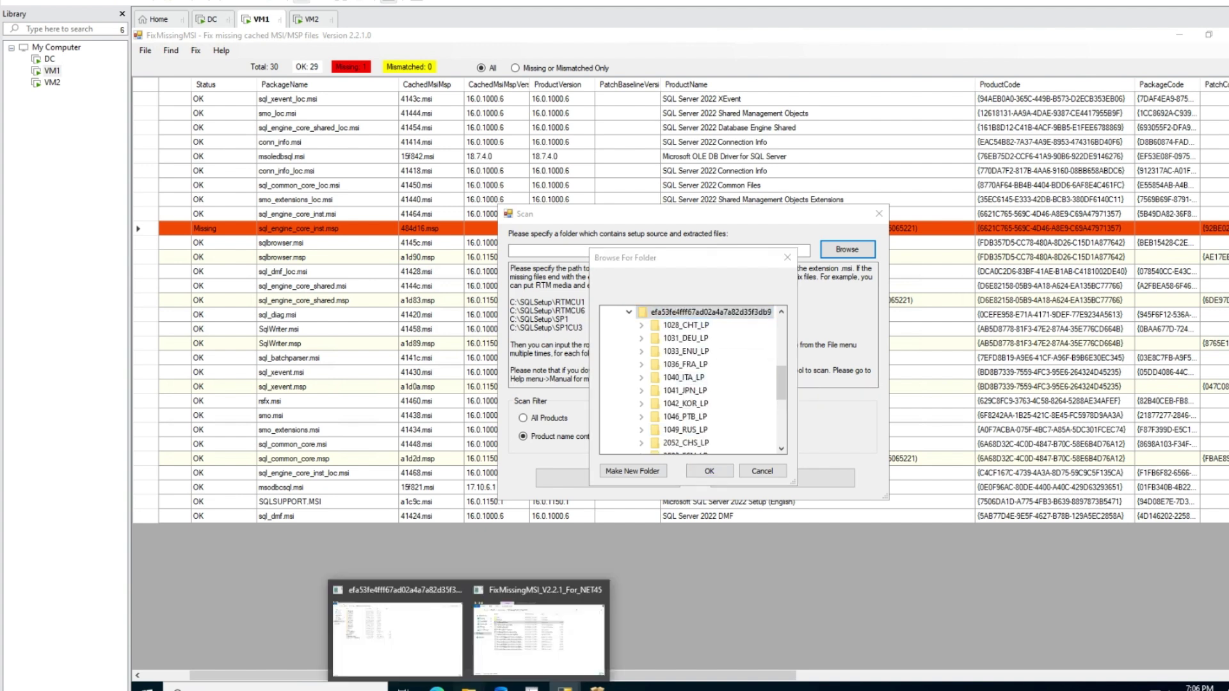
pyautogui.click(400, 616)
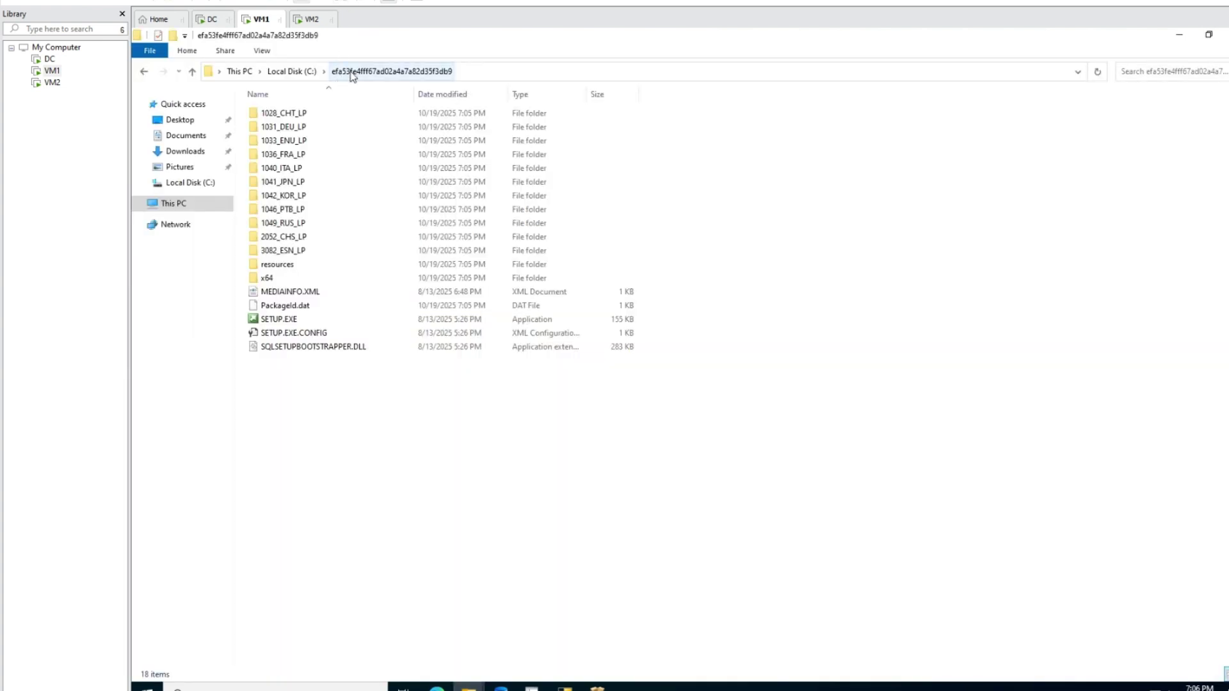
pyautogui.click(1176, 36)
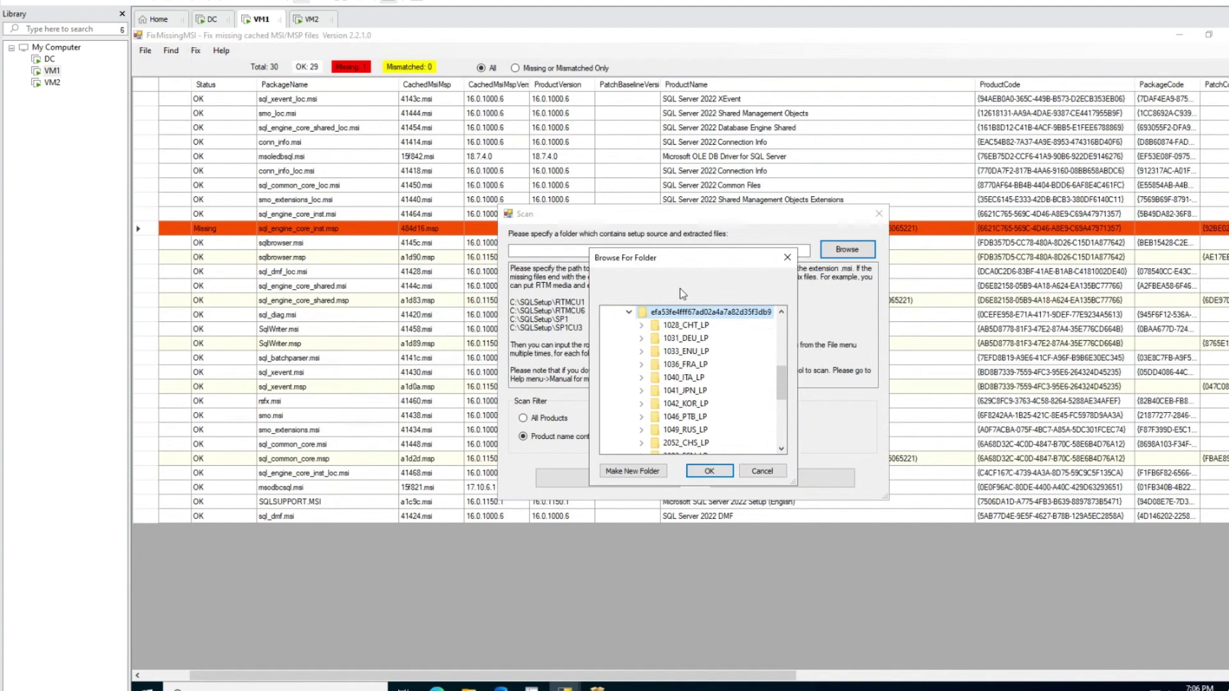
pyautogui.click(709, 469)
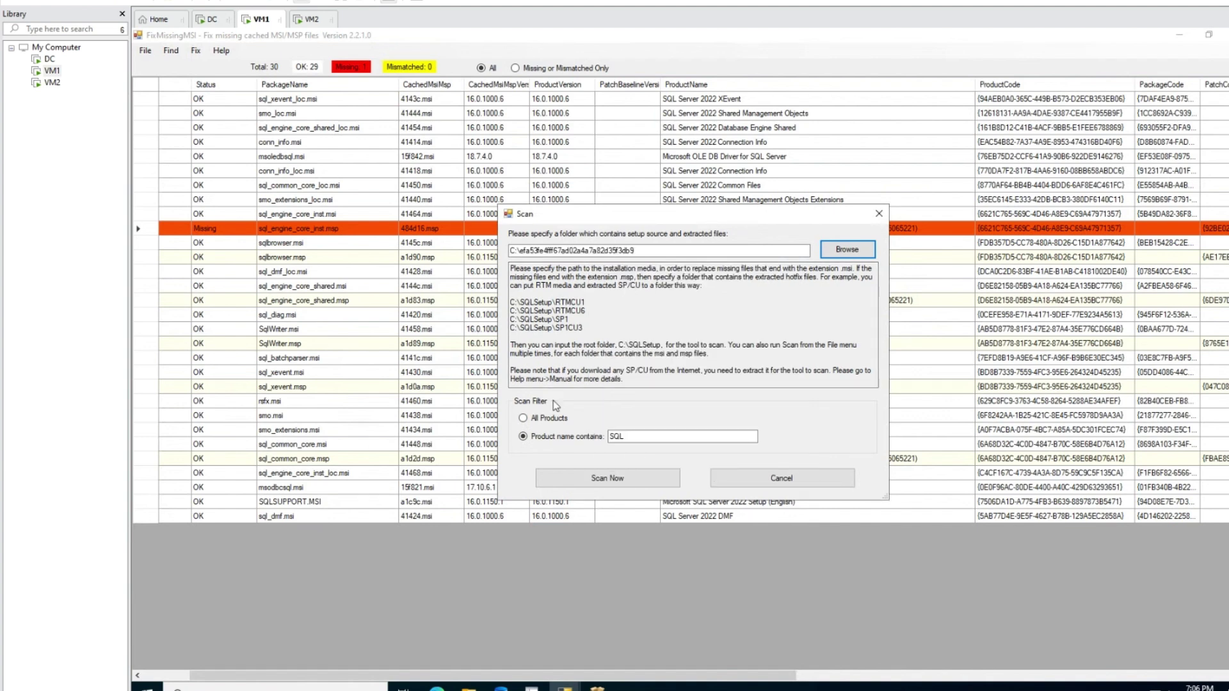
pyautogui.click(616, 478)
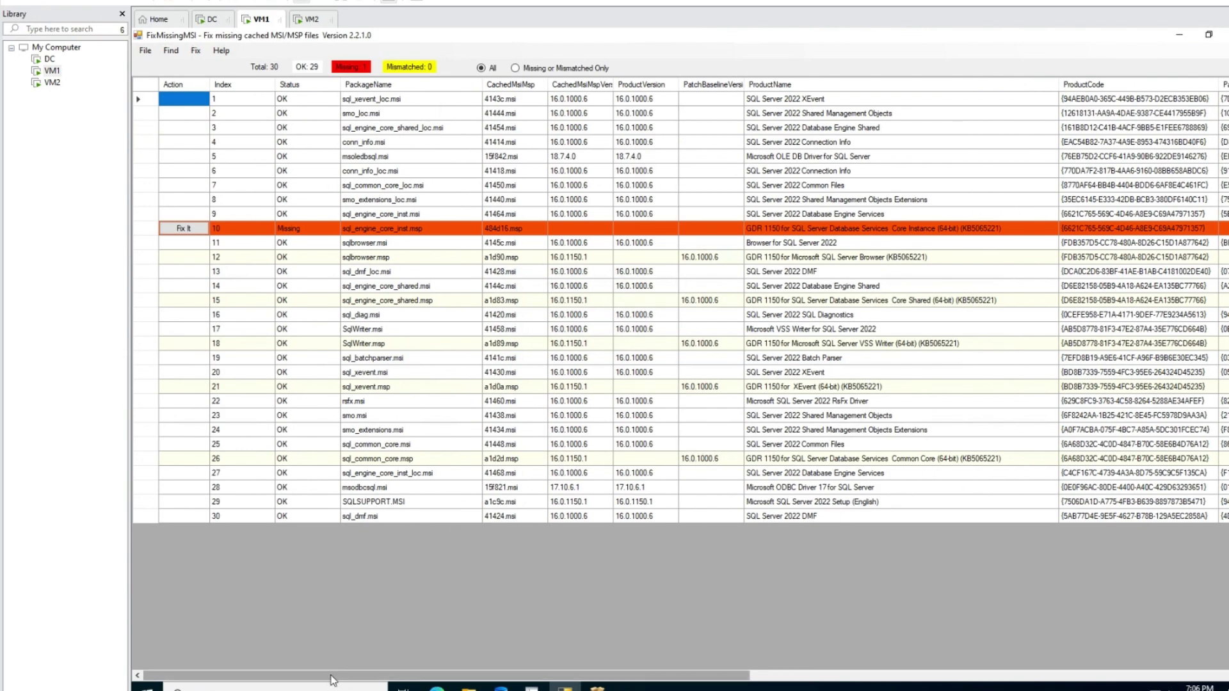
# Narrow the LastUsedSource column and widen FixCommand so the full fix command shows.
pyautogui.moveTo(332, 679); pyautogui.dragTo(856, 646)
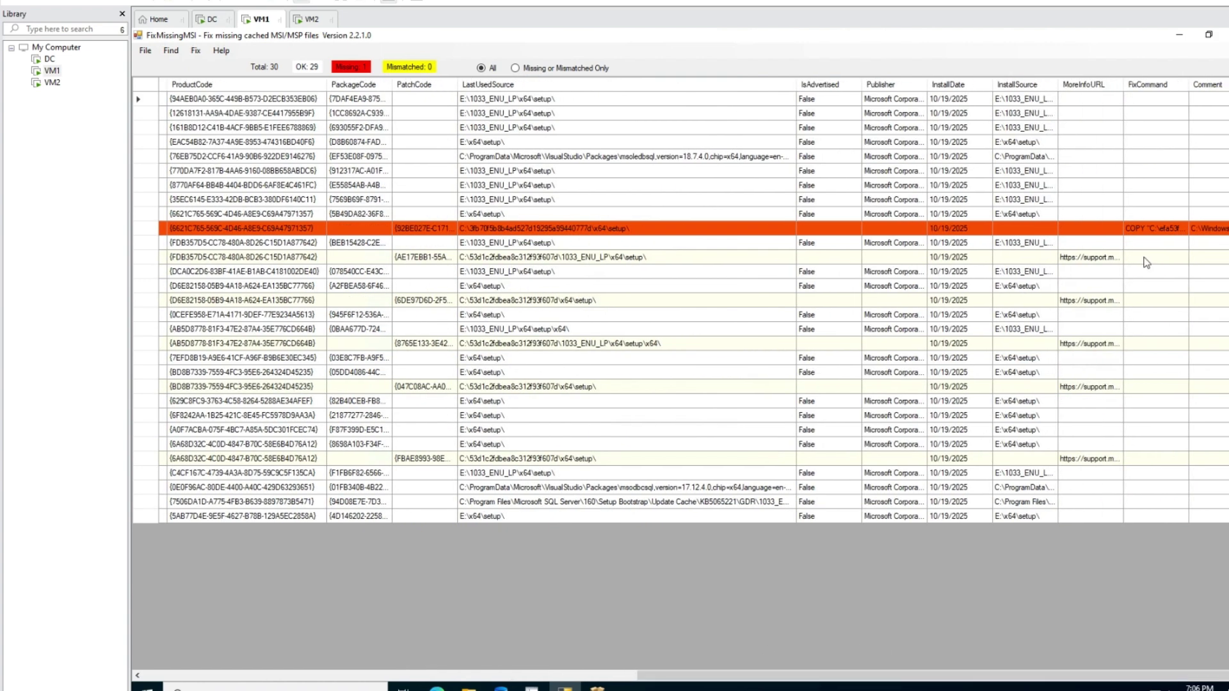
pyautogui.doubleClick(1189, 84)
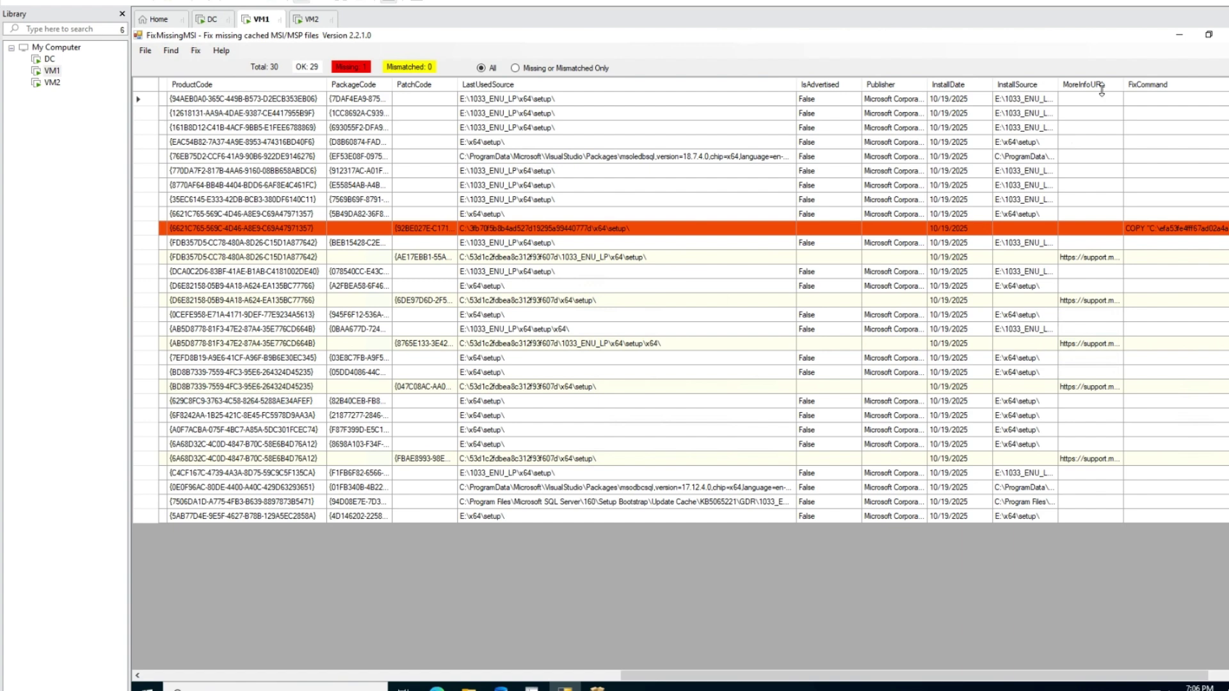
pyautogui.moveTo(793, 81); pyautogui.dragTo(571, 82)
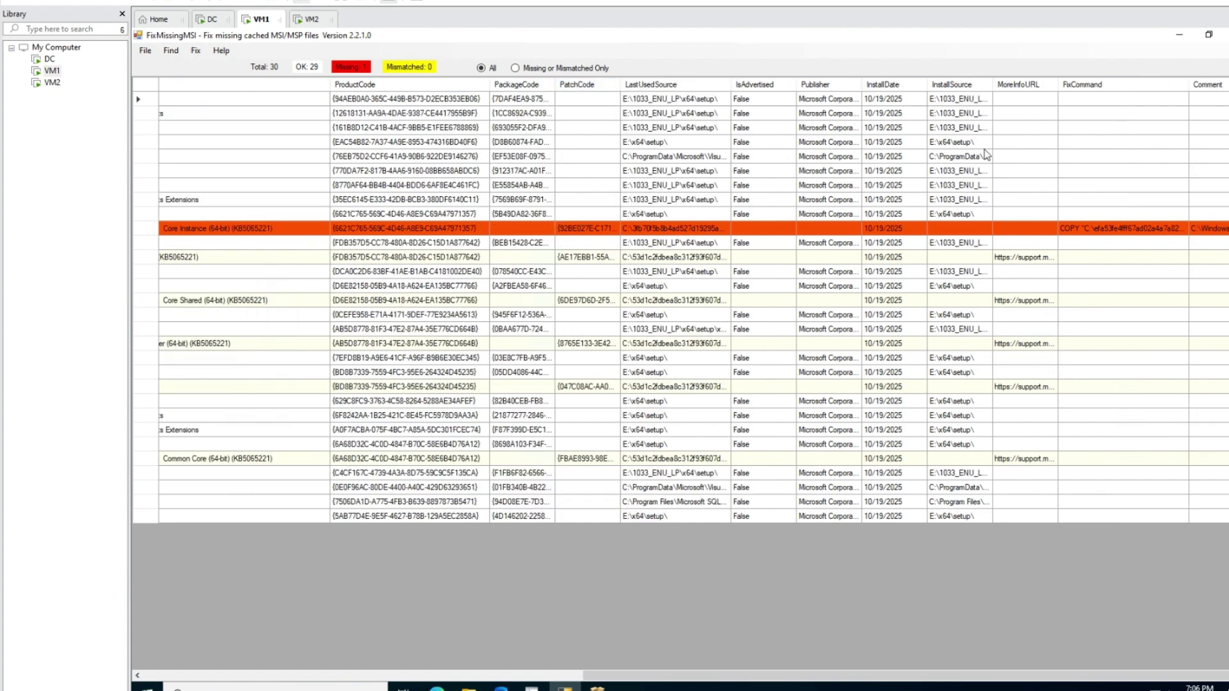
pyautogui.doubleClick(1187, 82)
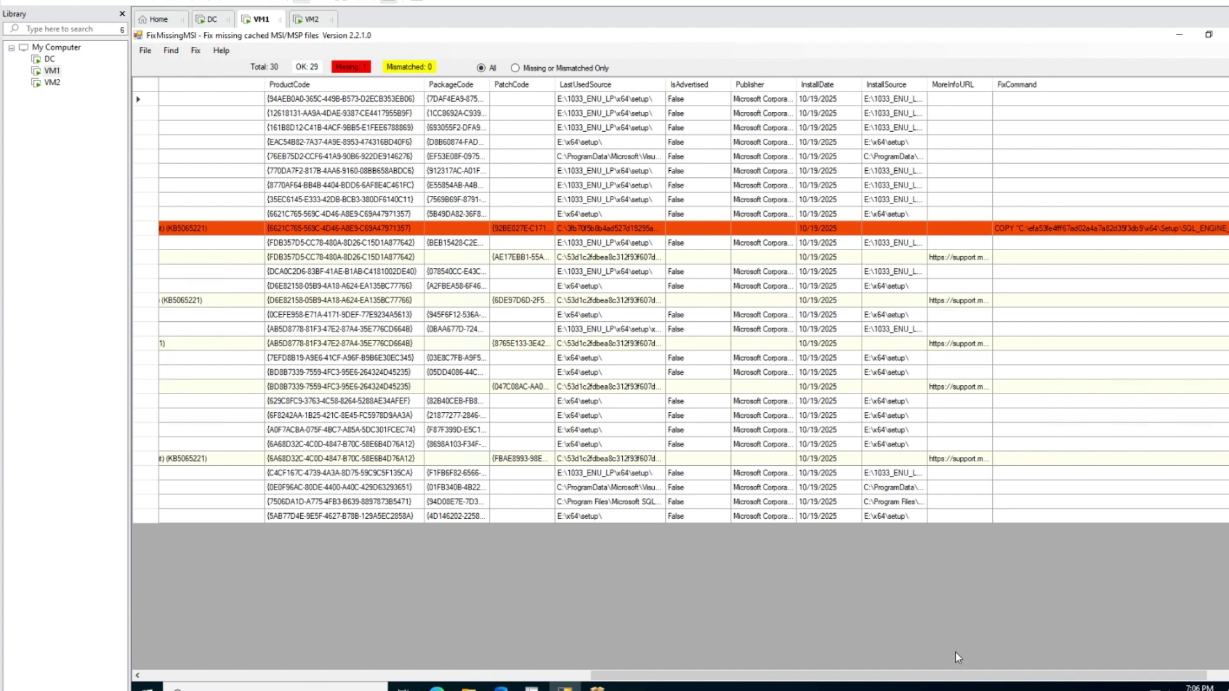
pyautogui.moveTo(938, 676); pyautogui.dragTo(959, 676)
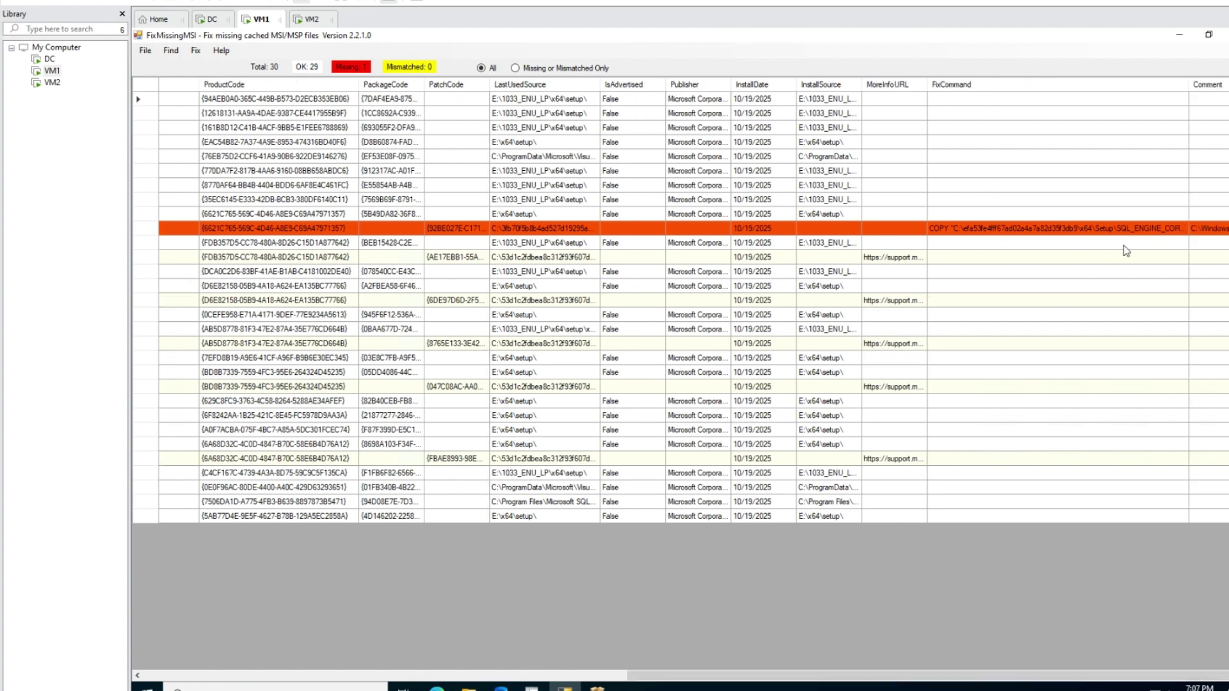
# Copy the Missing row's FixCommand cell.
pyautogui.click(1051, 238)
pyautogui.rightClick(1063, 242)
pyautogui.click(1067, 245)
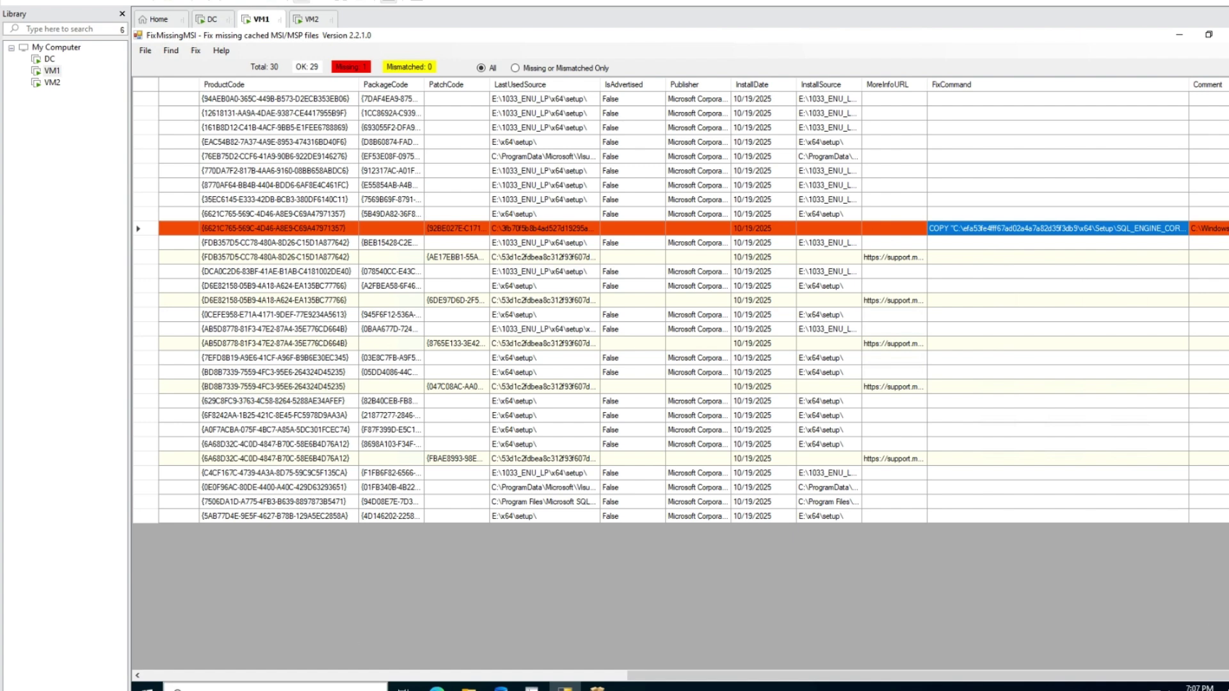
# Open Notepad and paste the copied COPY command into it.
pyautogui.click(269, 687)
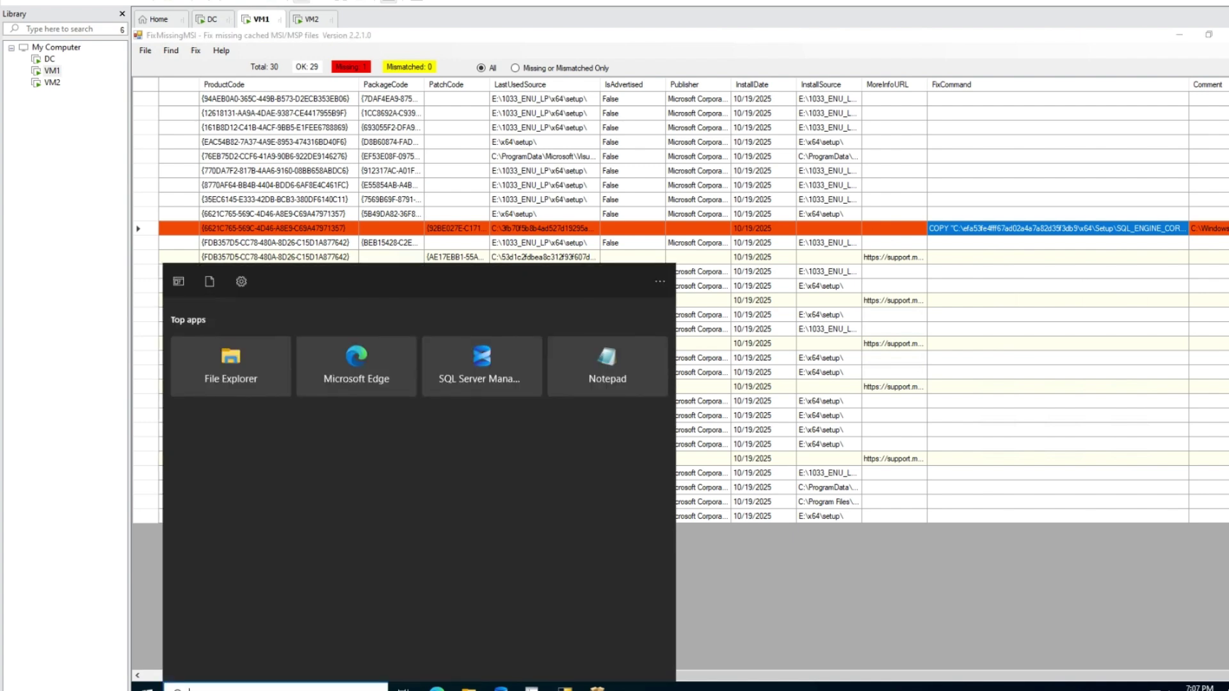
pyautogui.write('note')
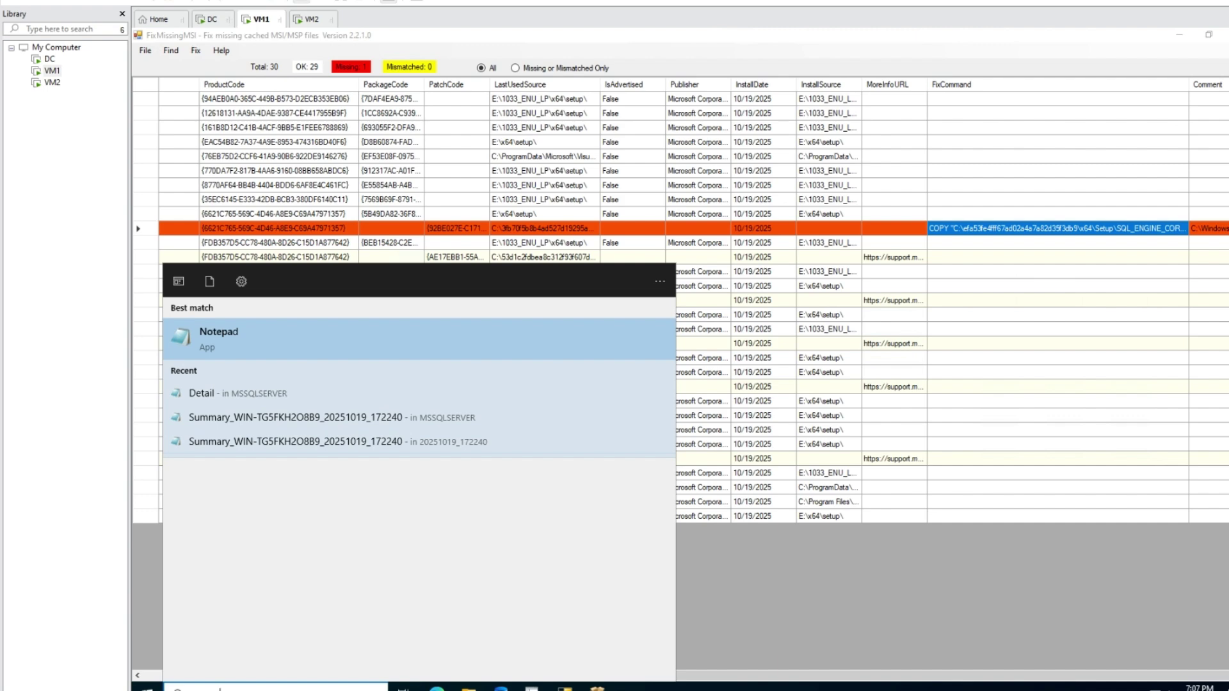
pyautogui.click(318, 343)
pyautogui.write('"COPY "C:\\efa53fe4fff67ad02a4a7a82d35f3db9\\x64\\Setup\\SQL_ENGINE_CORE_INST.MSP" "C:\\WINDOWS\\INSTALLER\\484d16.msp""')
pyautogui.click(268, 169)
pyautogui.doubleClick(249, 169)
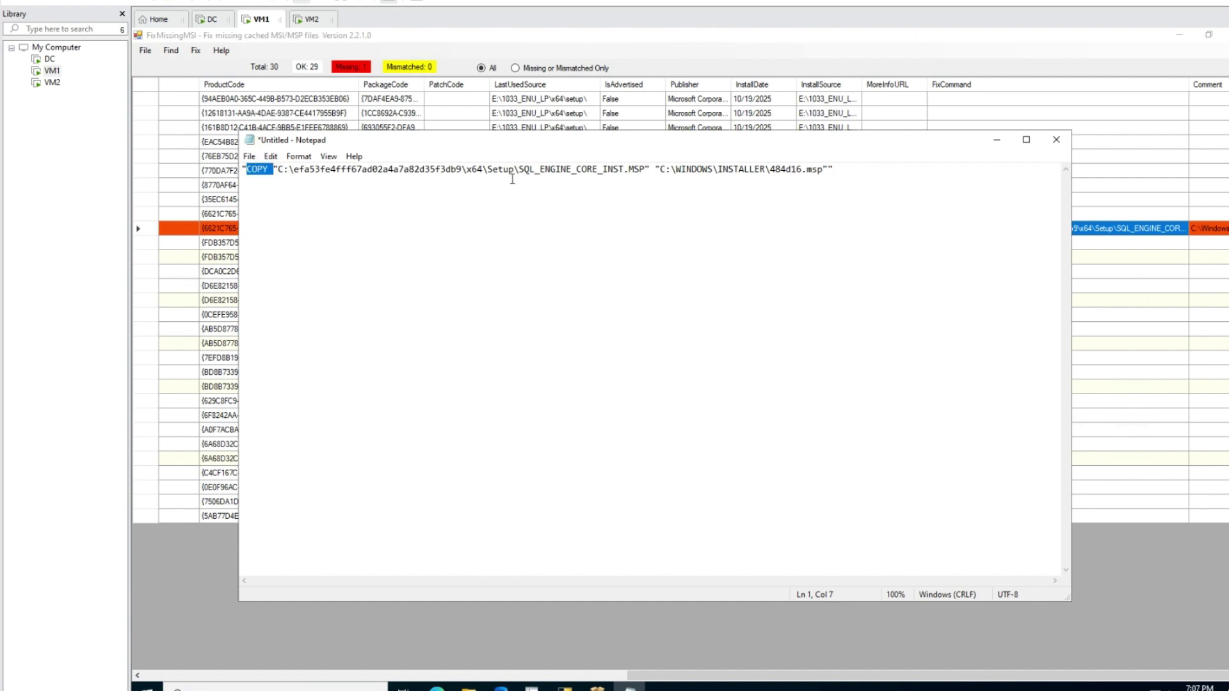
pyautogui.moveTo(517, 145); pyautogui.dragTo(584, 317)
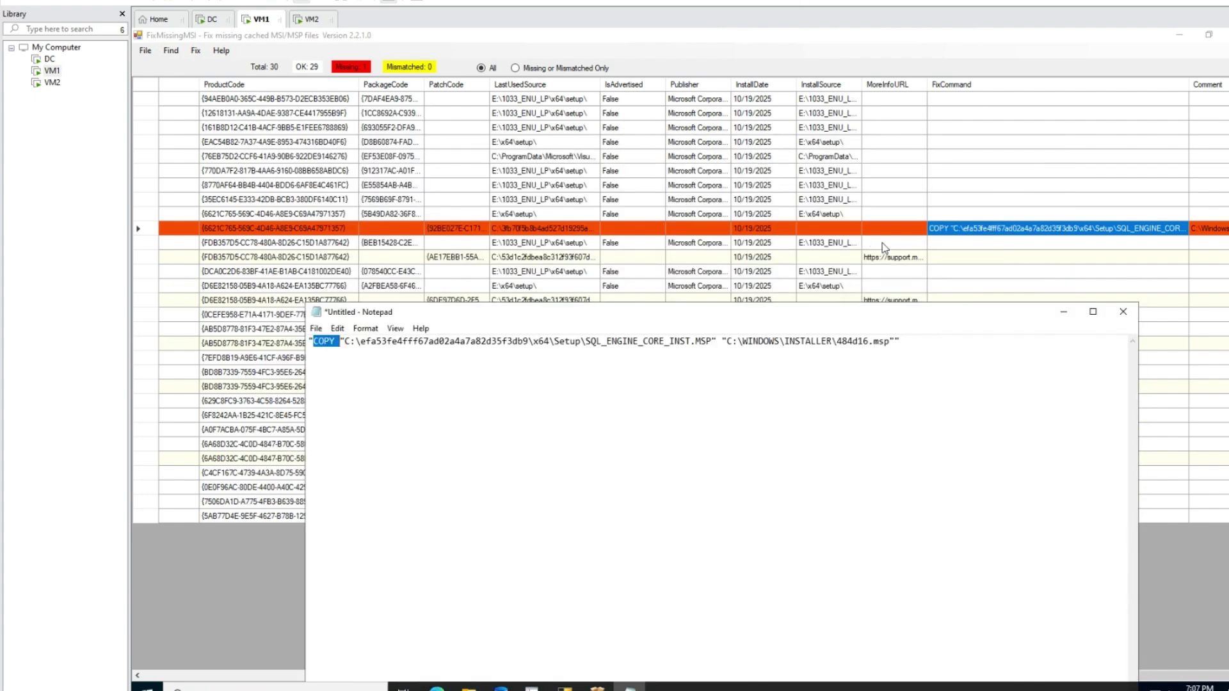
# Highlight the efa53fe4fff67ad02a4a7a82d35f3db9 folder, source MSP file name and installer-cache destination in the command.
pyautogui.click(353, 344)
pyautogui.moveTo(318, 341); pyautogui.dragTo(368, 341)
pyautogui.moveTo(529, 341); pyautogui.dragTo(361, 341)
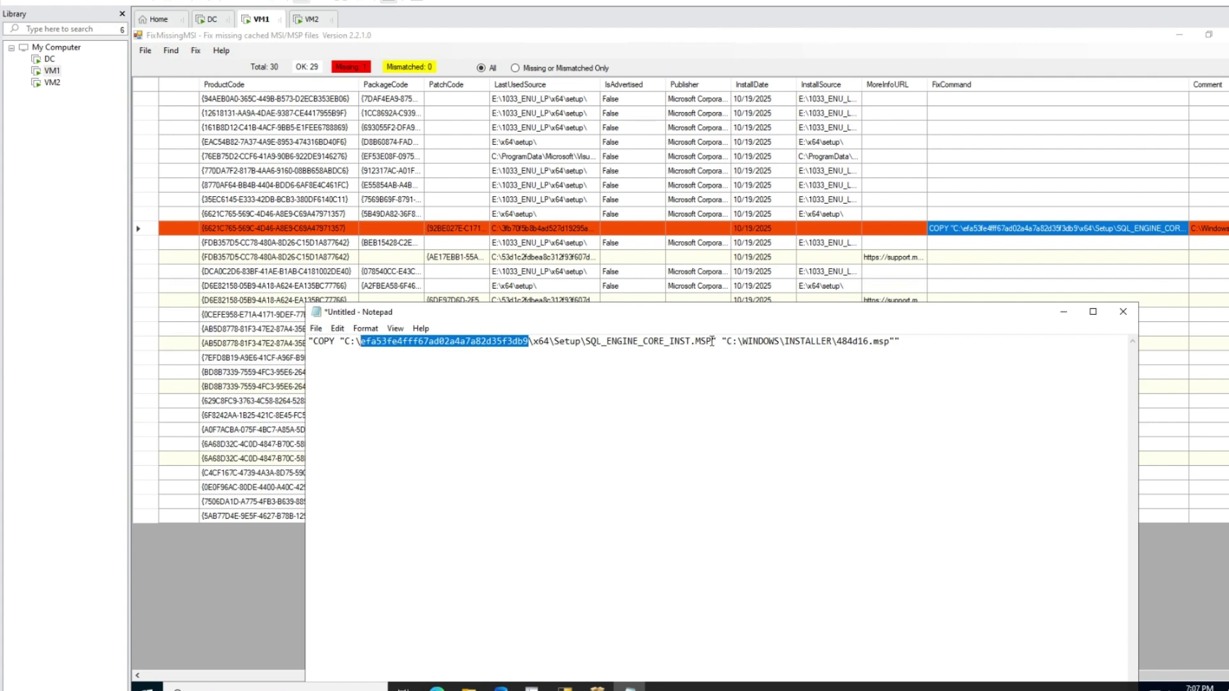
pyautogui.moveTo(711, 341); pyautogui.dragTo(581, 340)
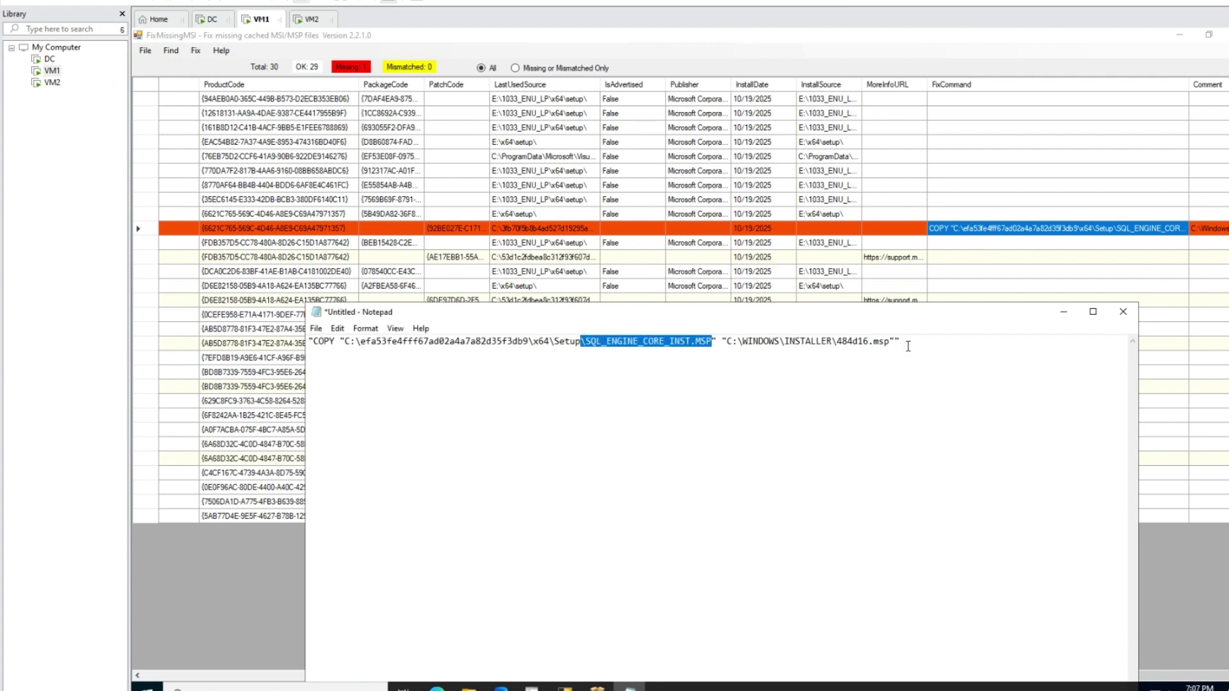
pyautogui.moveTo(898, 341); pyautogui.dragTo(722, 341)
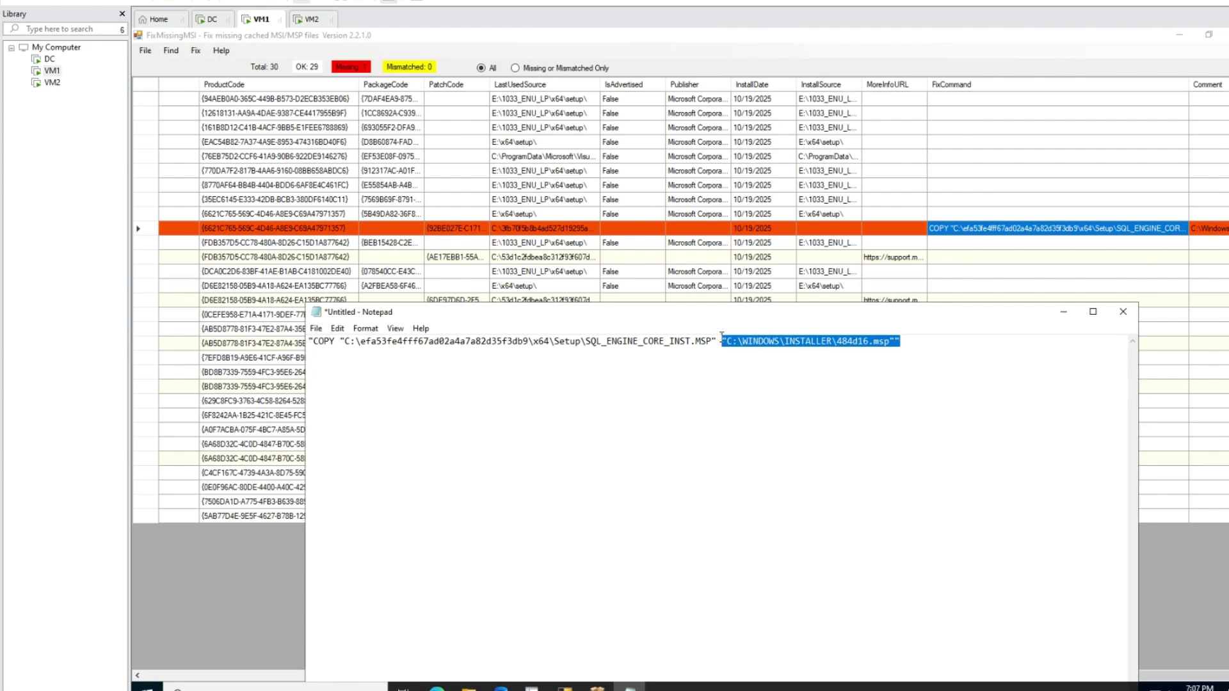
# Return to the FixMissingMSI grid, then bring up the extracted efa53fe4fff67ad02a4a7a82d35f3db9 folder in Explorer.
pyautogui.click(737, 229)
pyautogui.moveTo(673, 679); pyautogui.dragTo(133, 627)
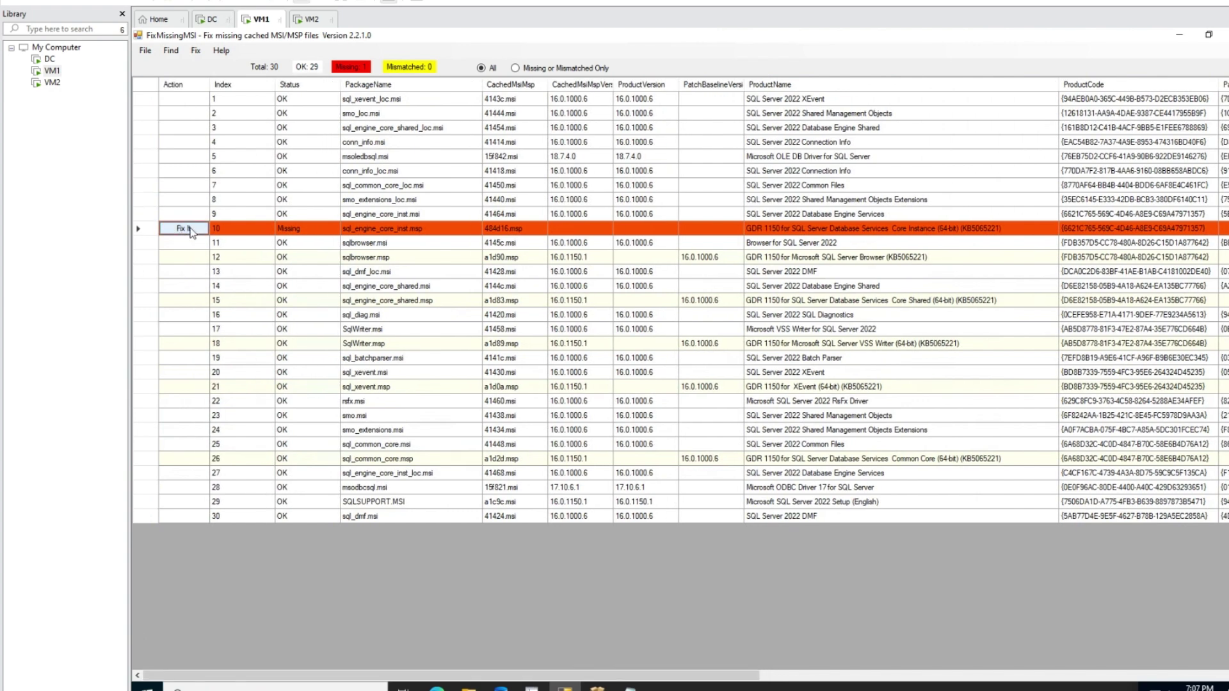
pyautogui.moveTo(526, 677); pyautogui.dragTo(1052, 676)
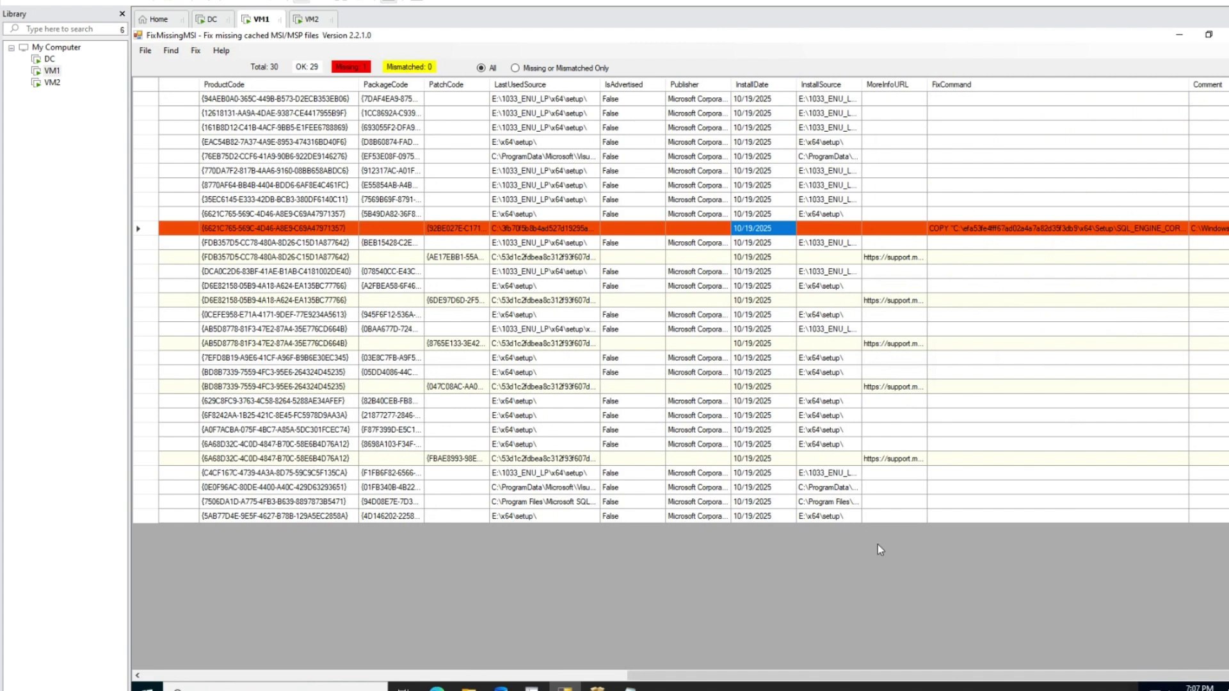
pyautogui.click(468, 687)
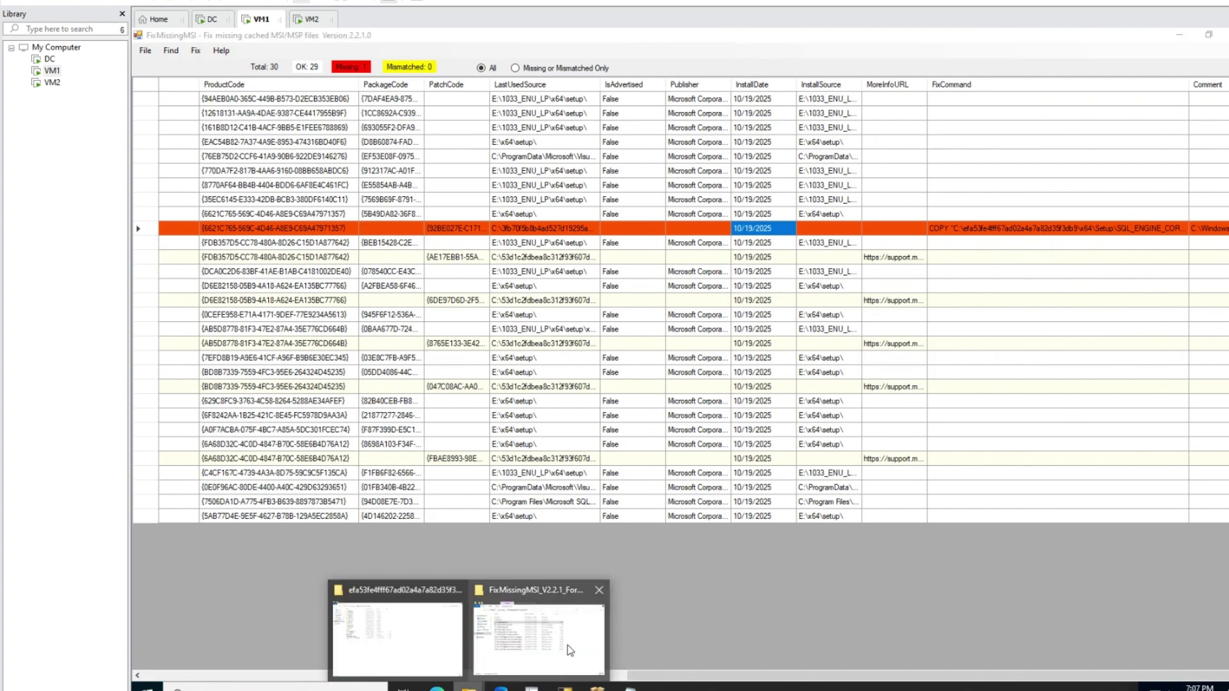
pyautogui.click(409, 631)
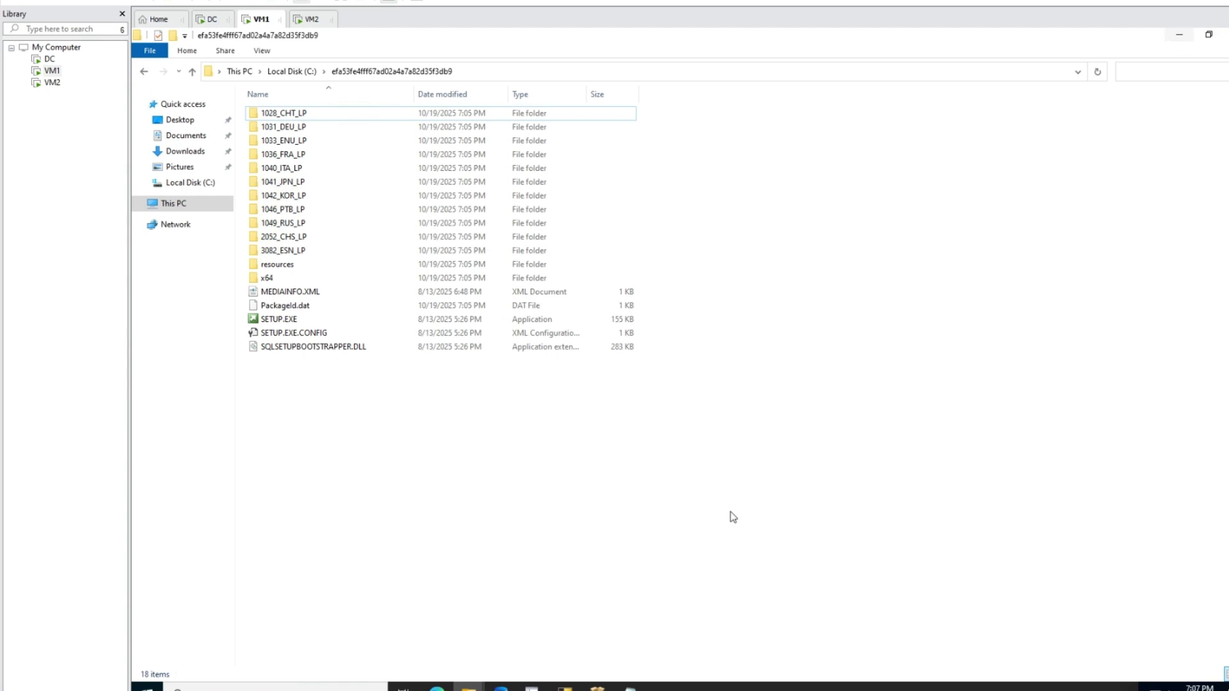
# Select the WINDOWS\INSTALLER destination, then the whole COPY command in Notepad, and go back to FixMissingMSI.
pyautogui.click(630, 687)
pyautogui.click(781, 341)
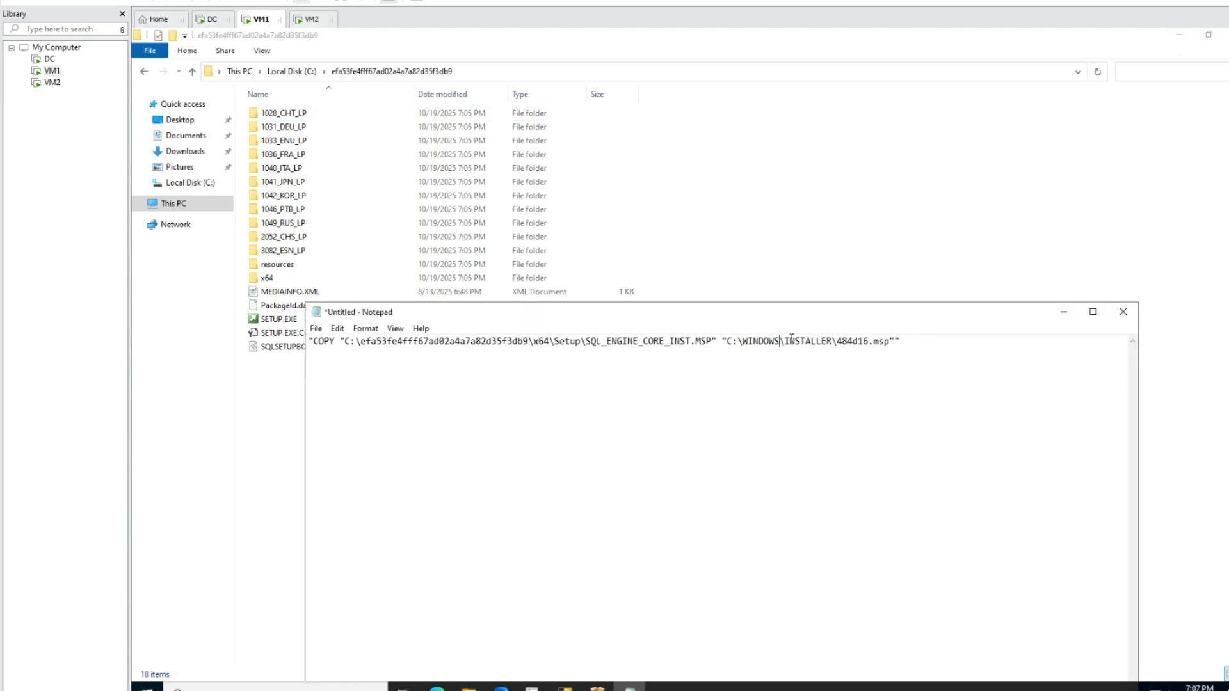
pyautogui.moveTo(834, 340); pyautogui.dragTo(745, 338)
pyautogui.moveTo(922, 344); pyautogui.dragTo(332, 339)
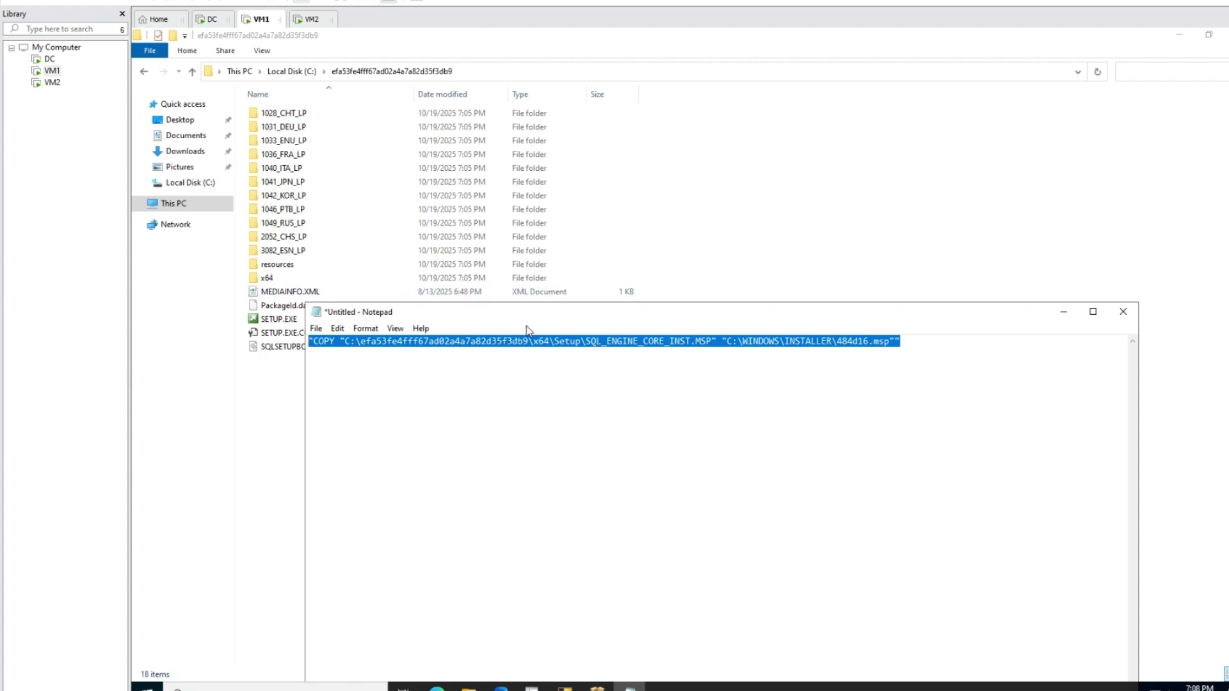
pyautogui.click(597, 686)
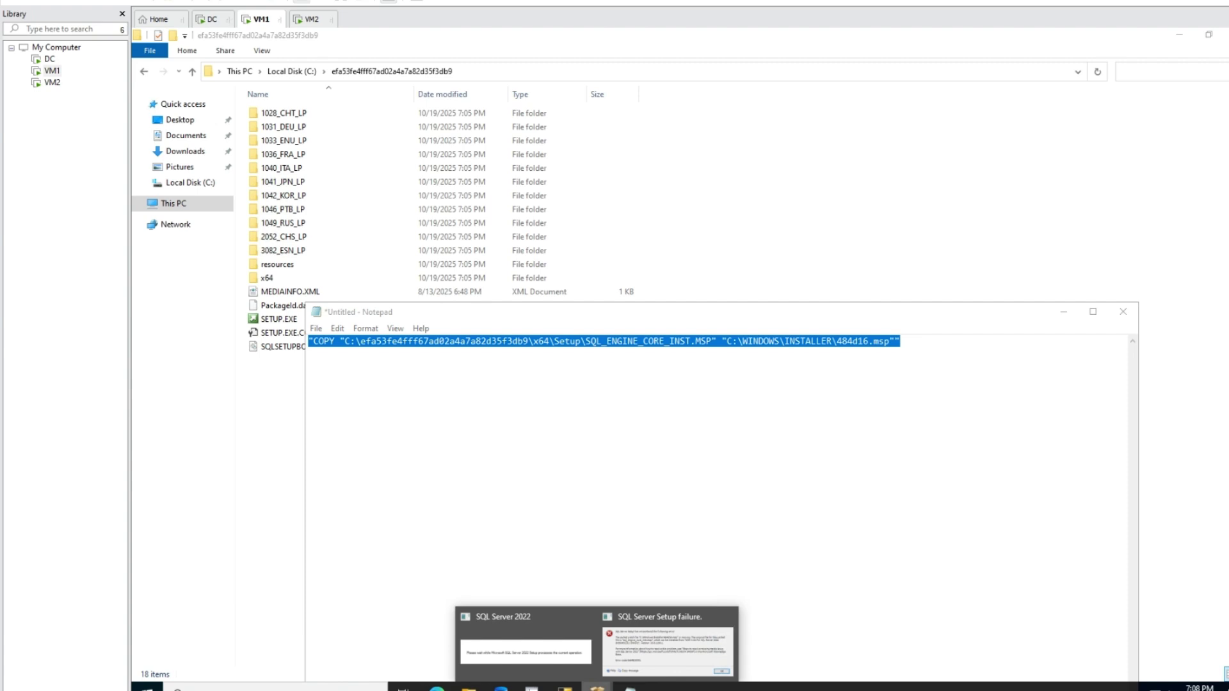
pyautogui.click(564, 686)
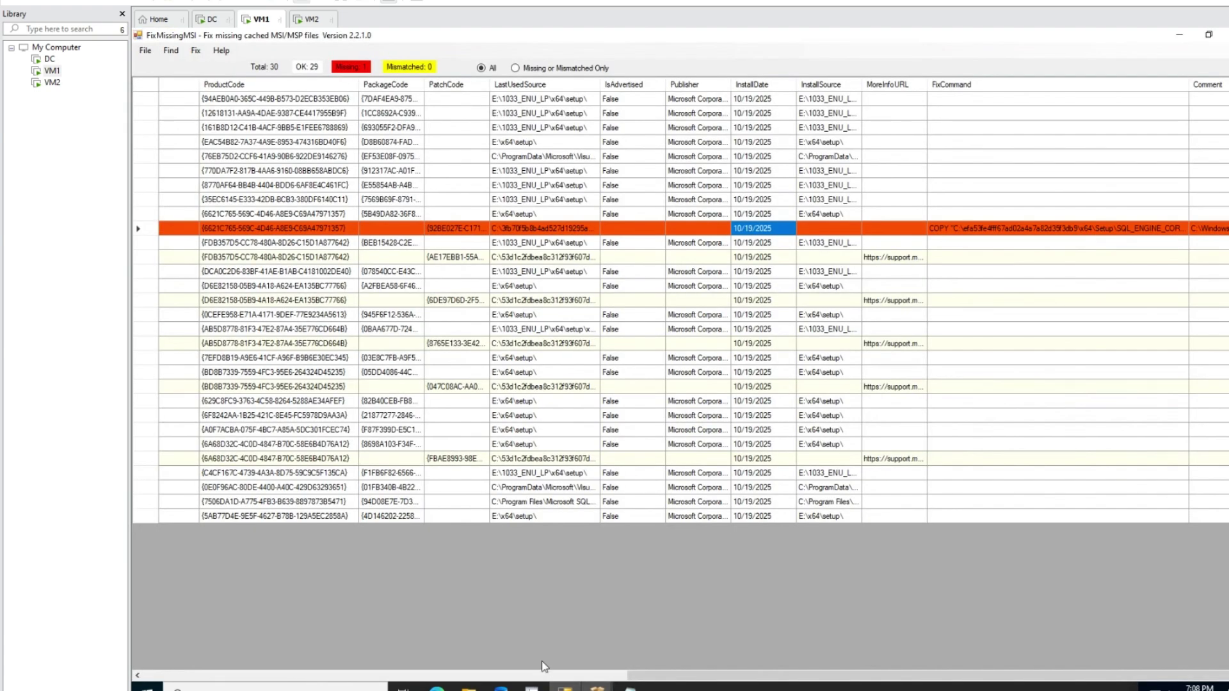
# Run Fix It on row 10's sql_engine_core_inst.msp and confirm copying the MSP into the installer cache.
pyautogui.hscroll(-10, 218, 613)
pyautogui.click(190, 229)
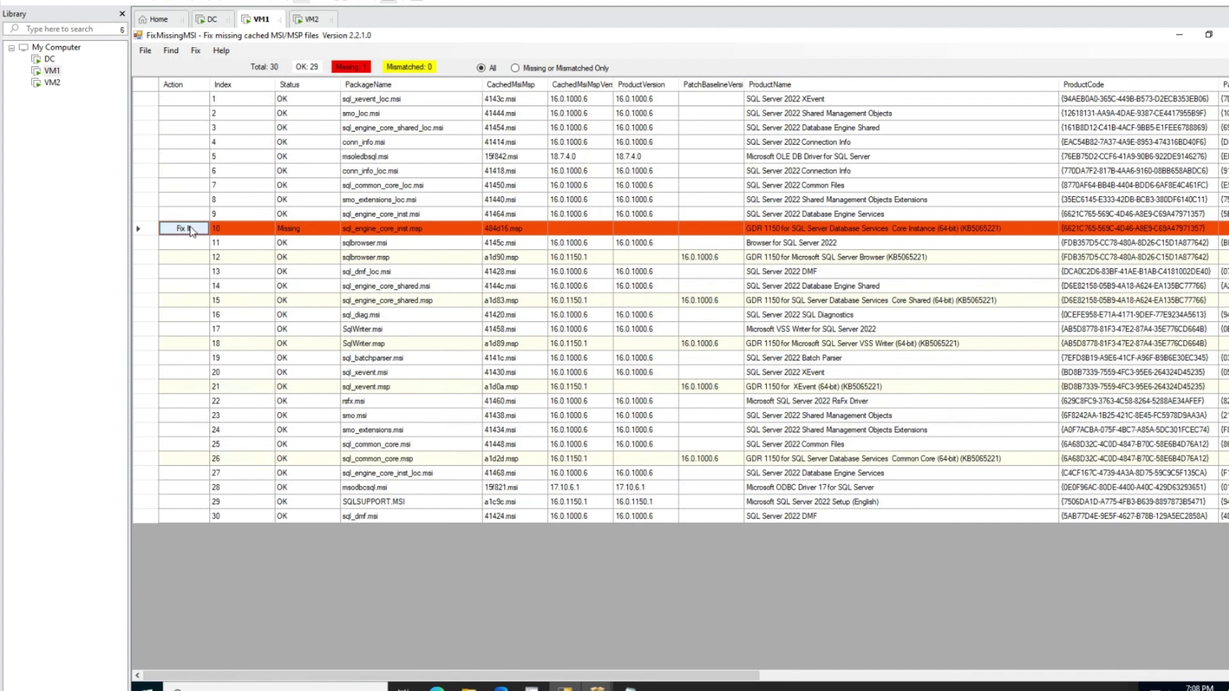
pyautogui.click(187, 229)
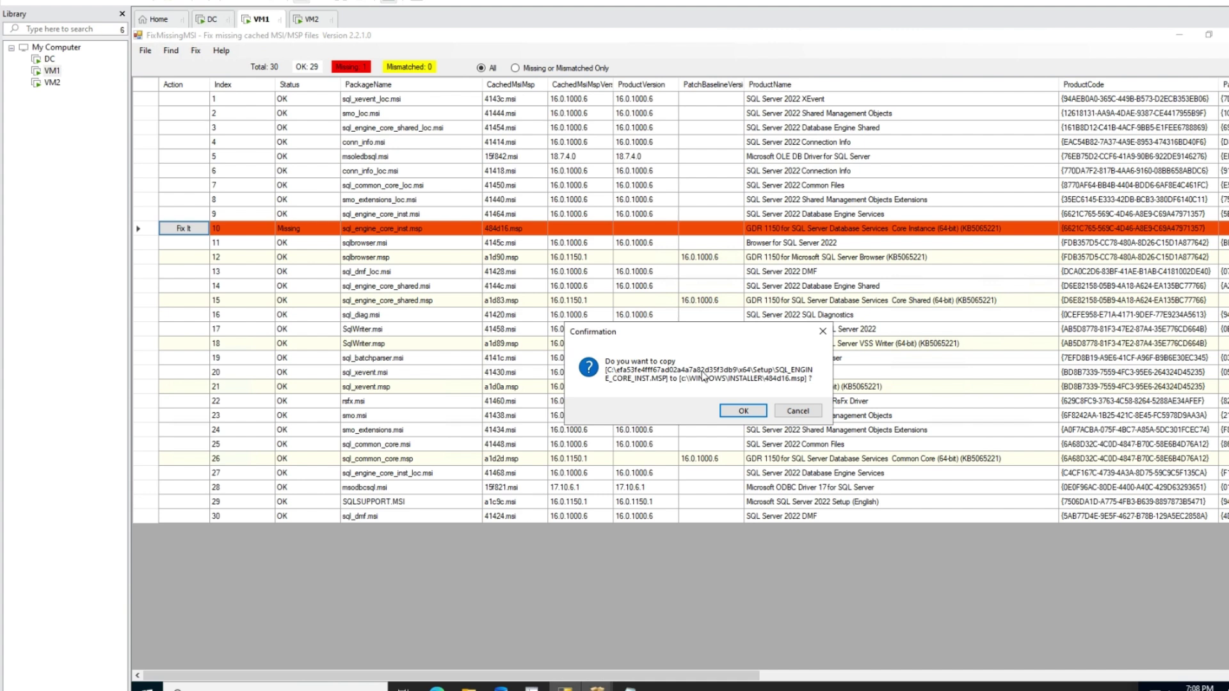
pyautogui.click(740, 413)
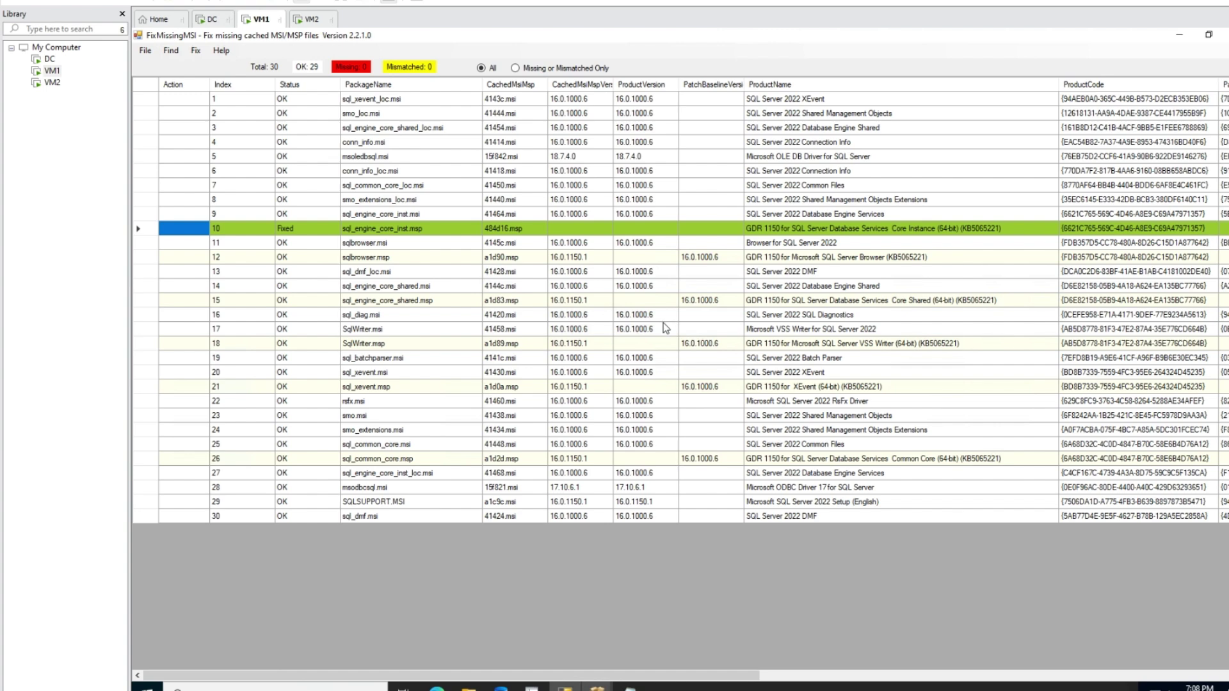
pyautogui.moveTo(448, 676); pyautogui.dragTo(924, 676)
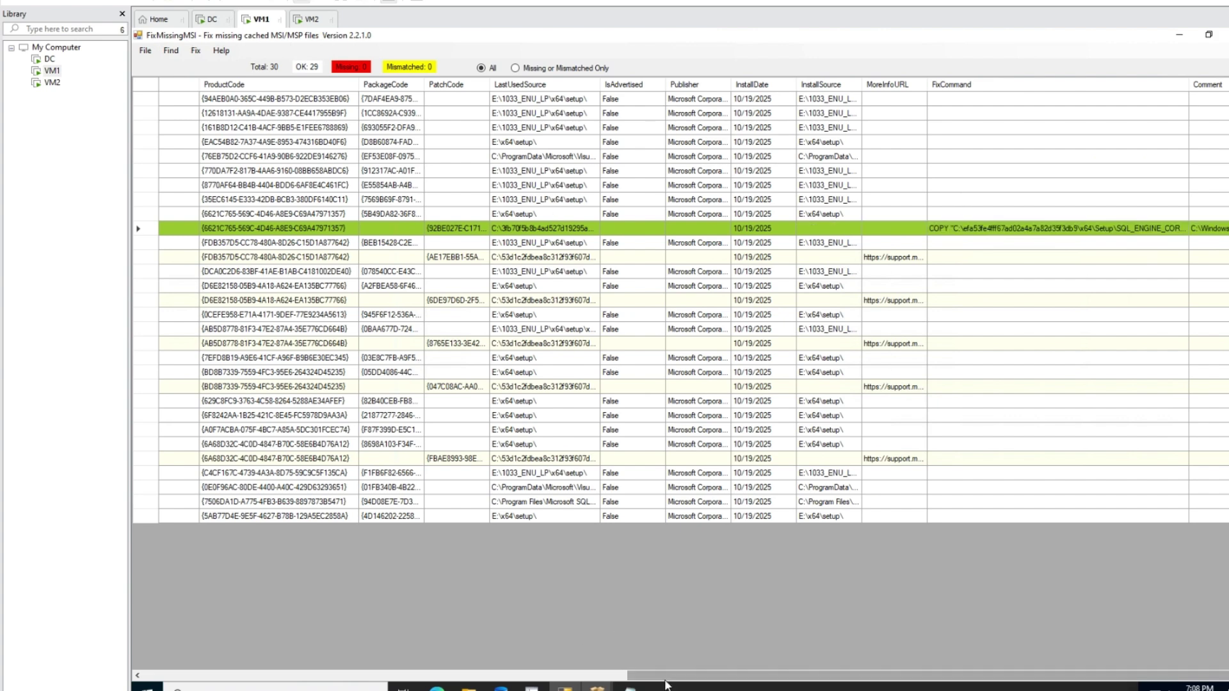
pyautogui.moveTo(666, 684); pyautogui.dragTo(186, 624)
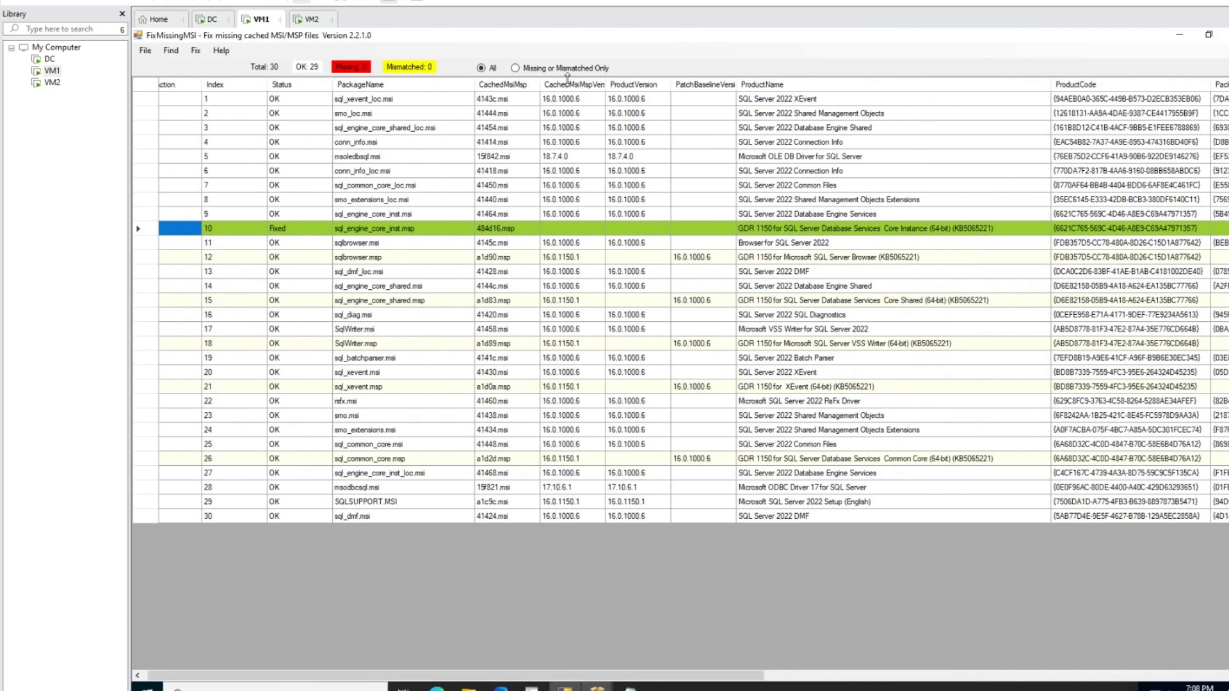
# Minimize FixMissingMSI and dismiss the earlier SQL Server Setup failure error.
pyautogui.click(1182, 35)
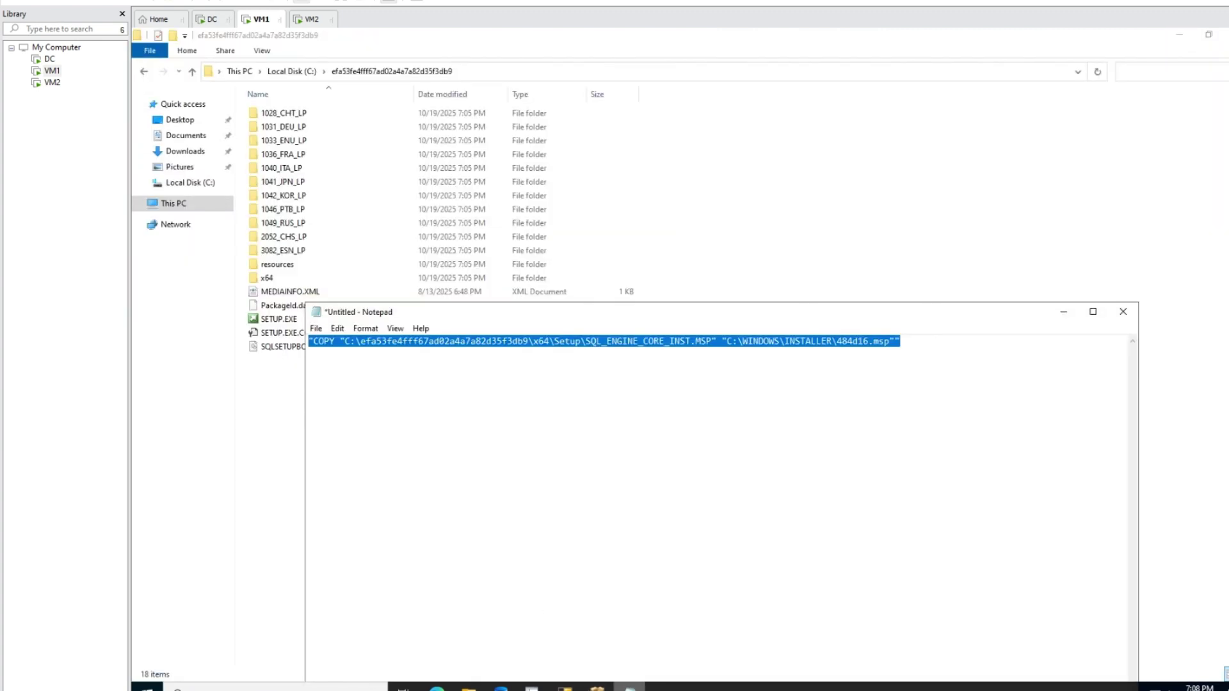
pyautogui.click(597, 687)
pyautogui.click(700, 654)
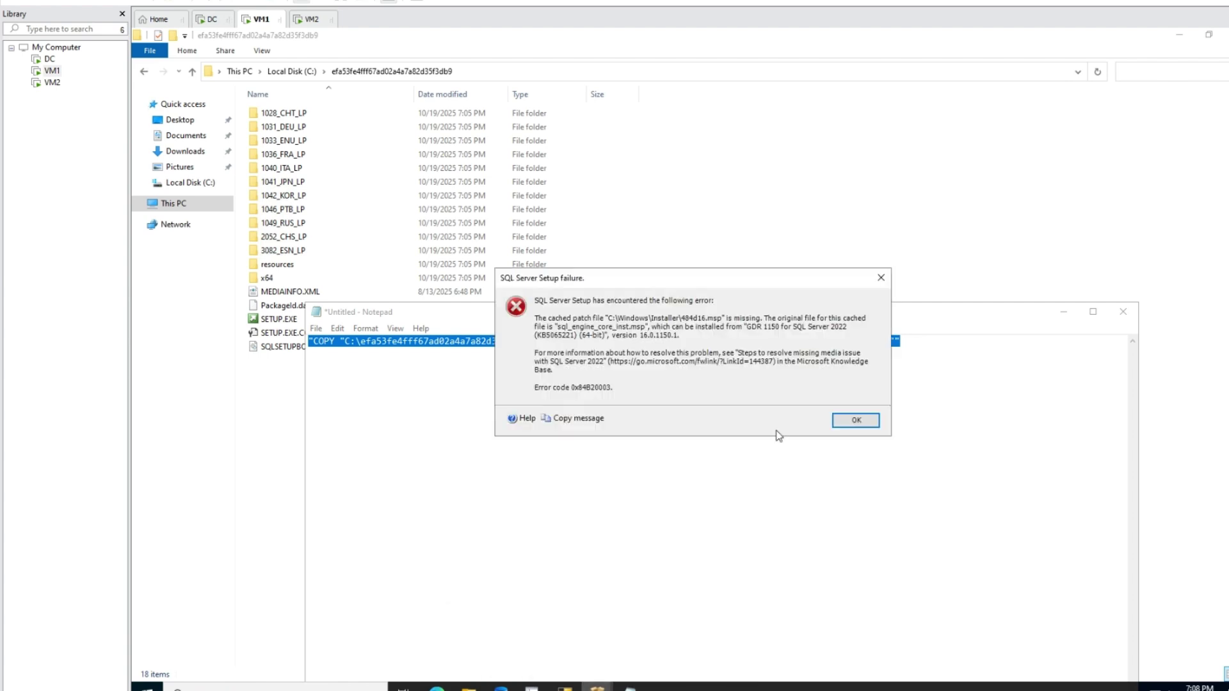
pyautogui.click(854, 419)
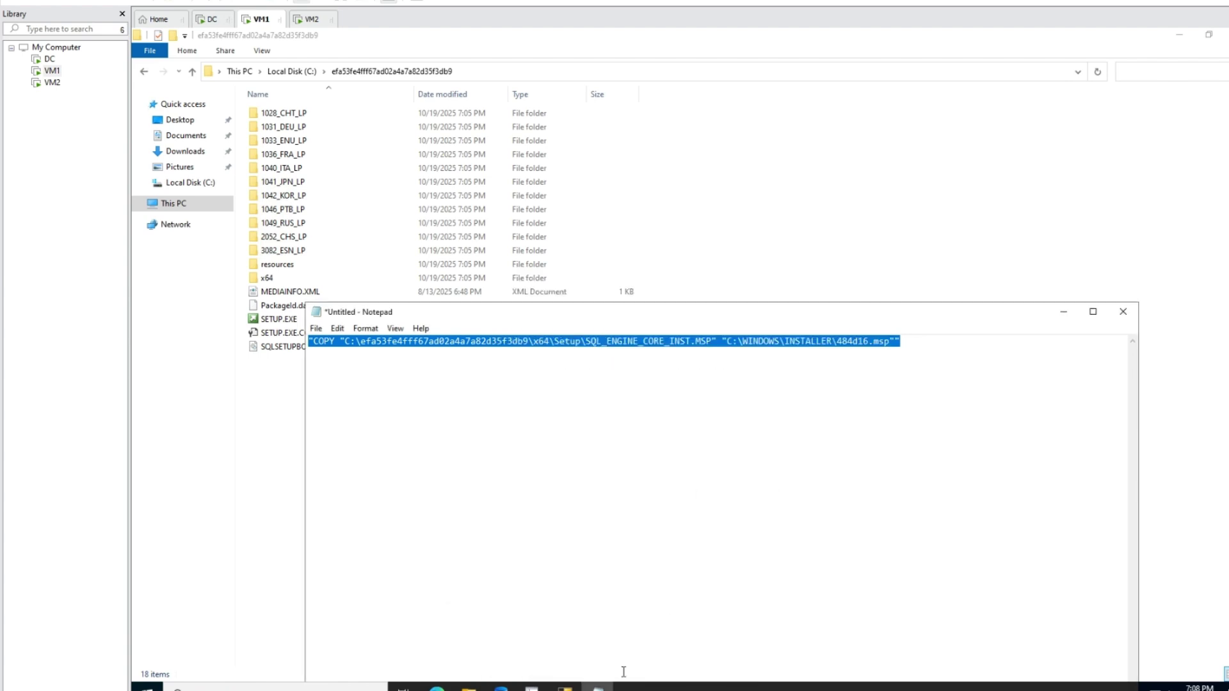
# Launch the SQL Server 2022 update package from the Downloads folder again.
pyautogui.click(168, 152)
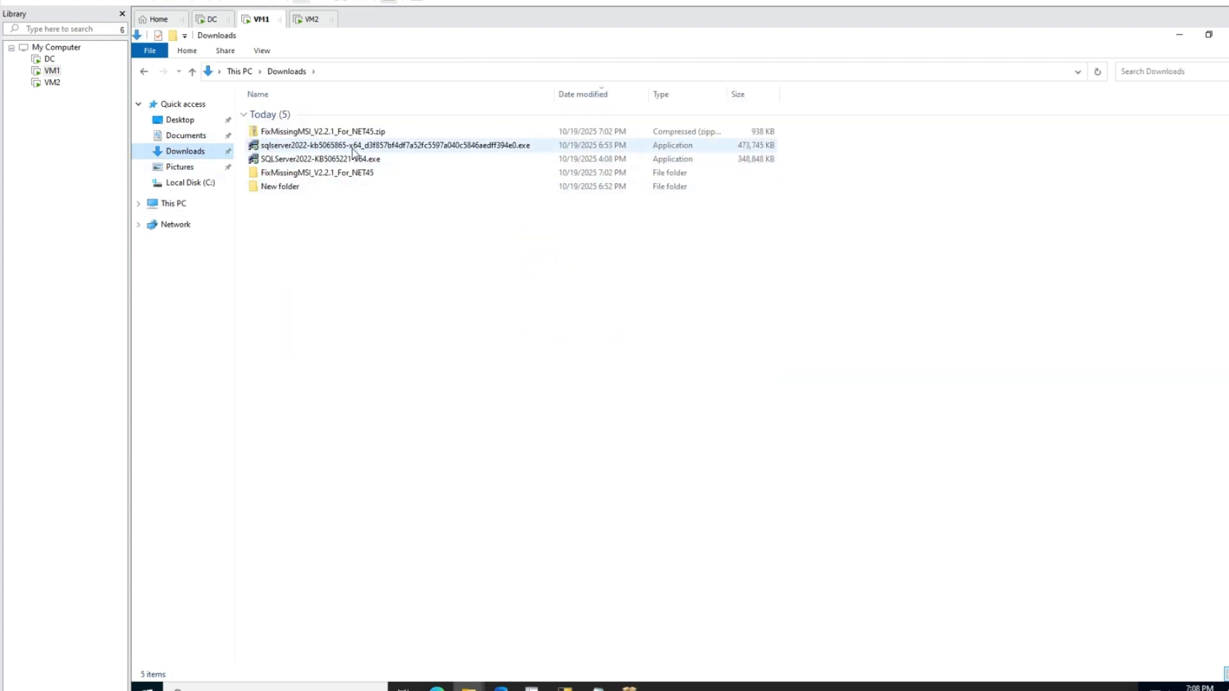
pyautogui.click(352, 149)
pyautogui.click(630, 686)
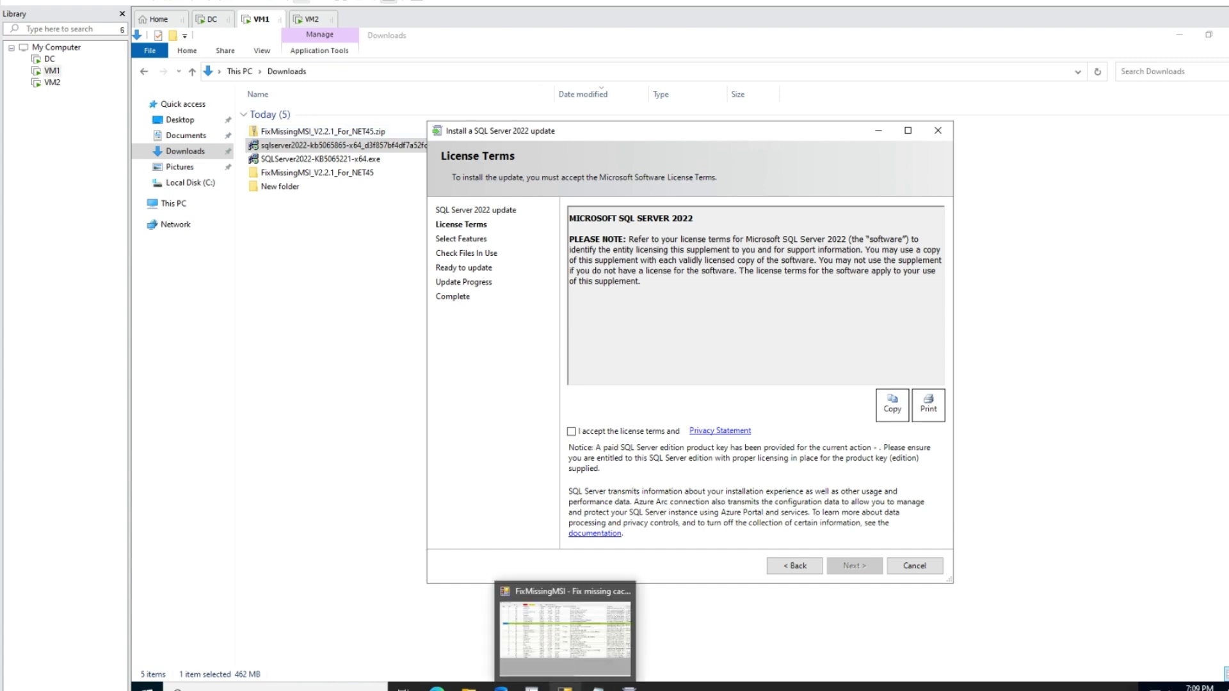
# Switch back to FixMissingMSI to confirm row 10 reads Fixed with 0 missing.
pyautogui.click(564, 687)
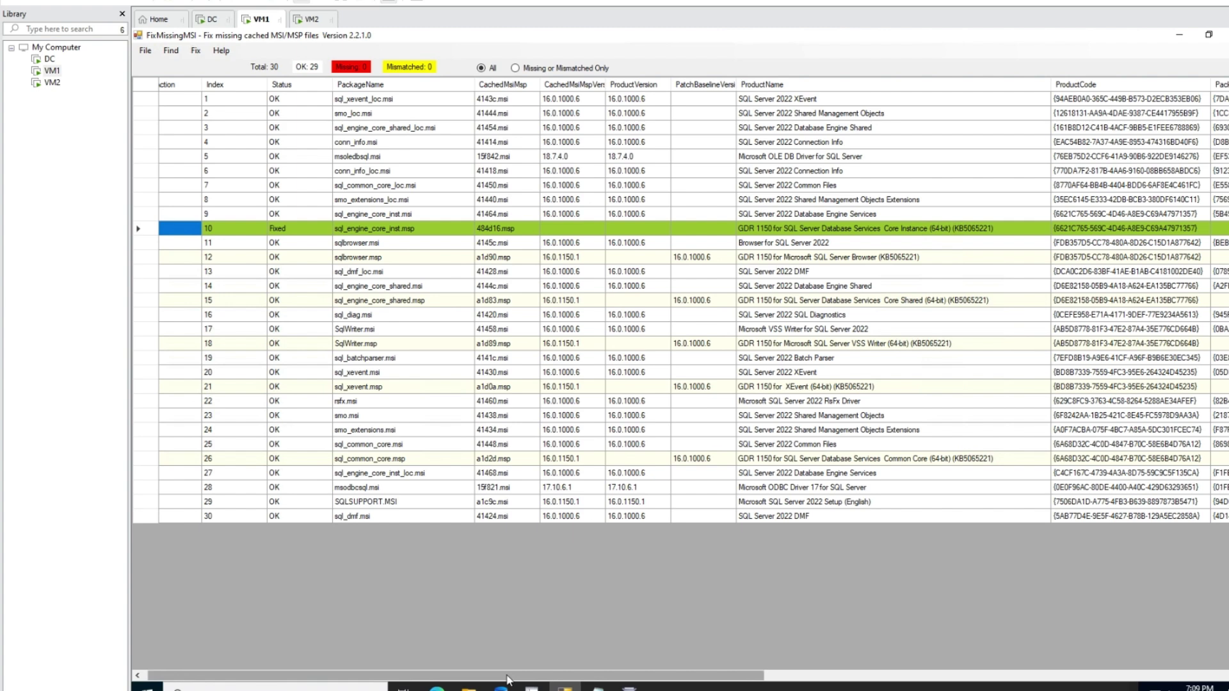
pyautogui.moveTo(508, 680); pyautogui.dragTo(1014, 686)
pyautogui.click(954, 230)
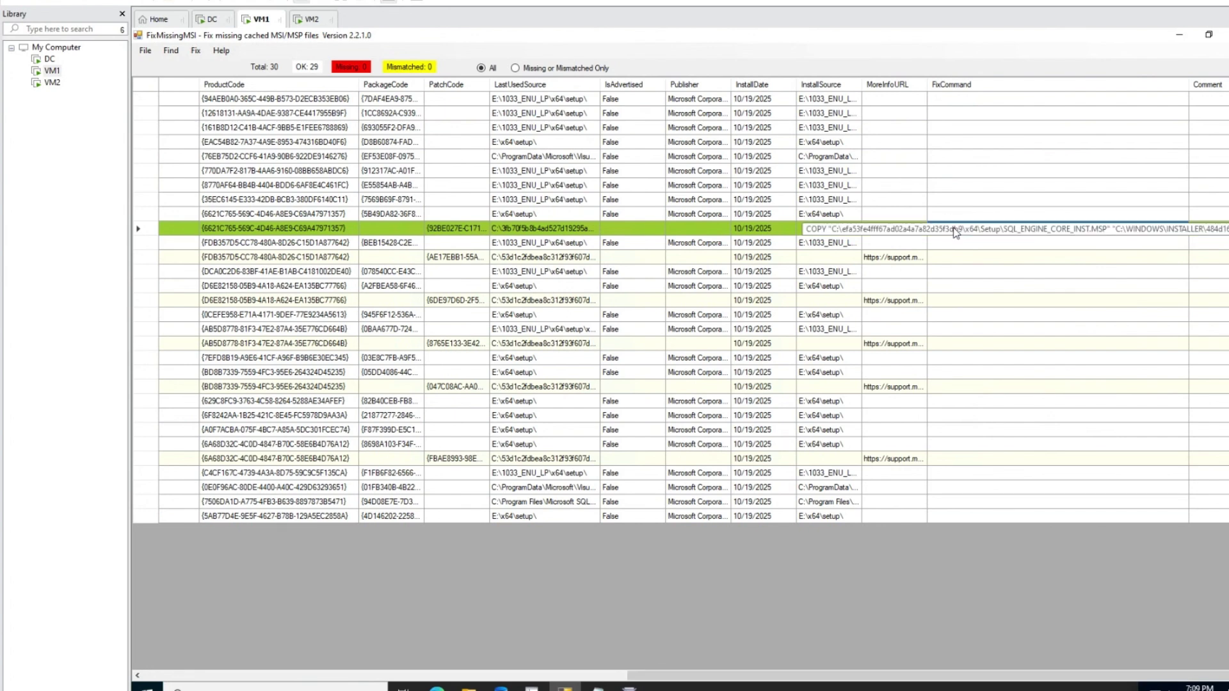
pyautogui.moveTo(840, 680); pyautogui.dragTo(359, 640)
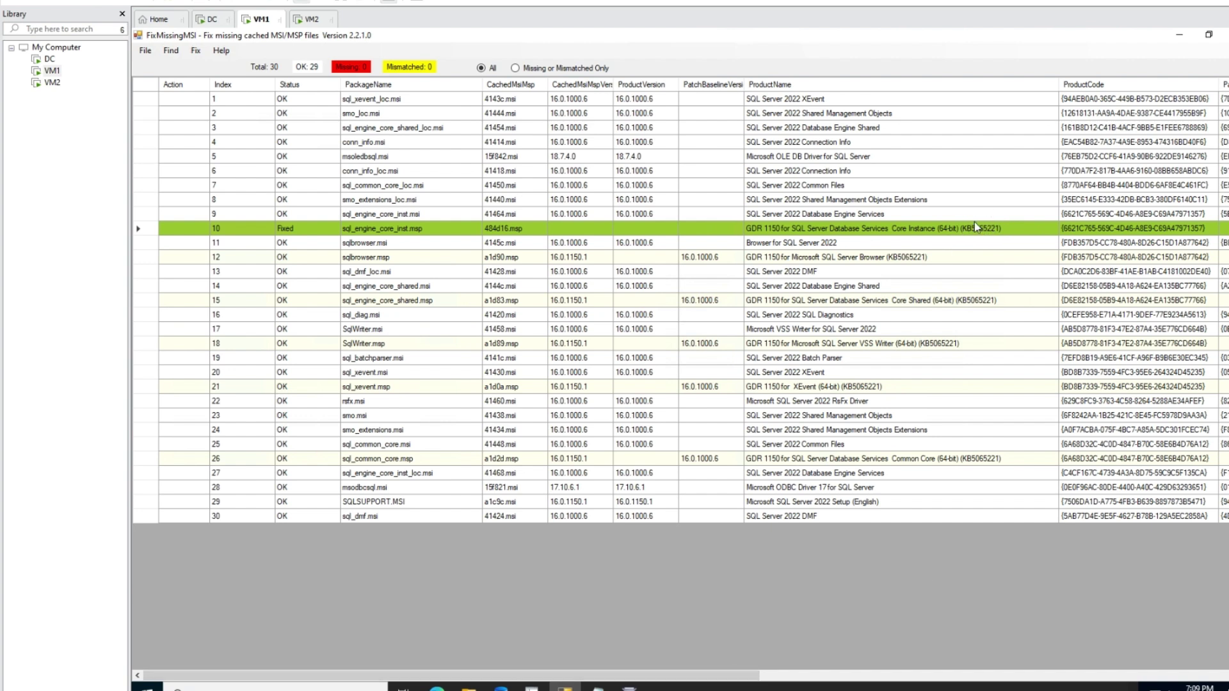
pyautogui.moveTo(750, 675); pyautogui.dragTo(609, 548)
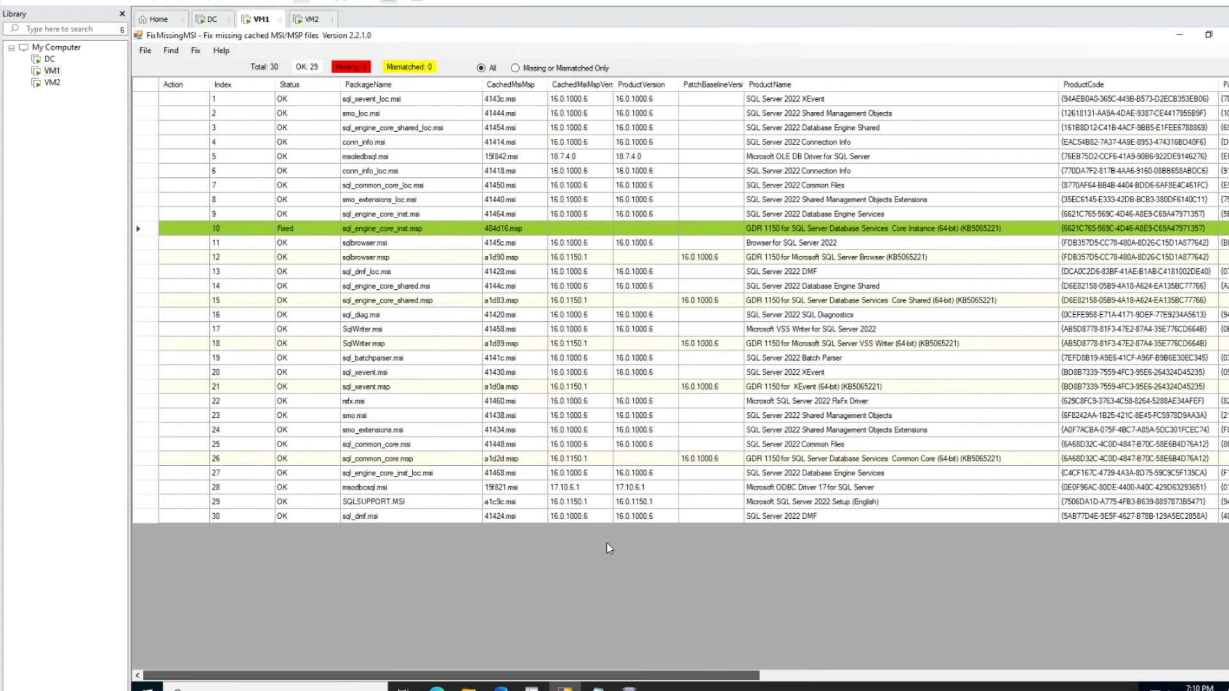
pyautogui.click(146, 50)
pyautogui.click(153, 68)
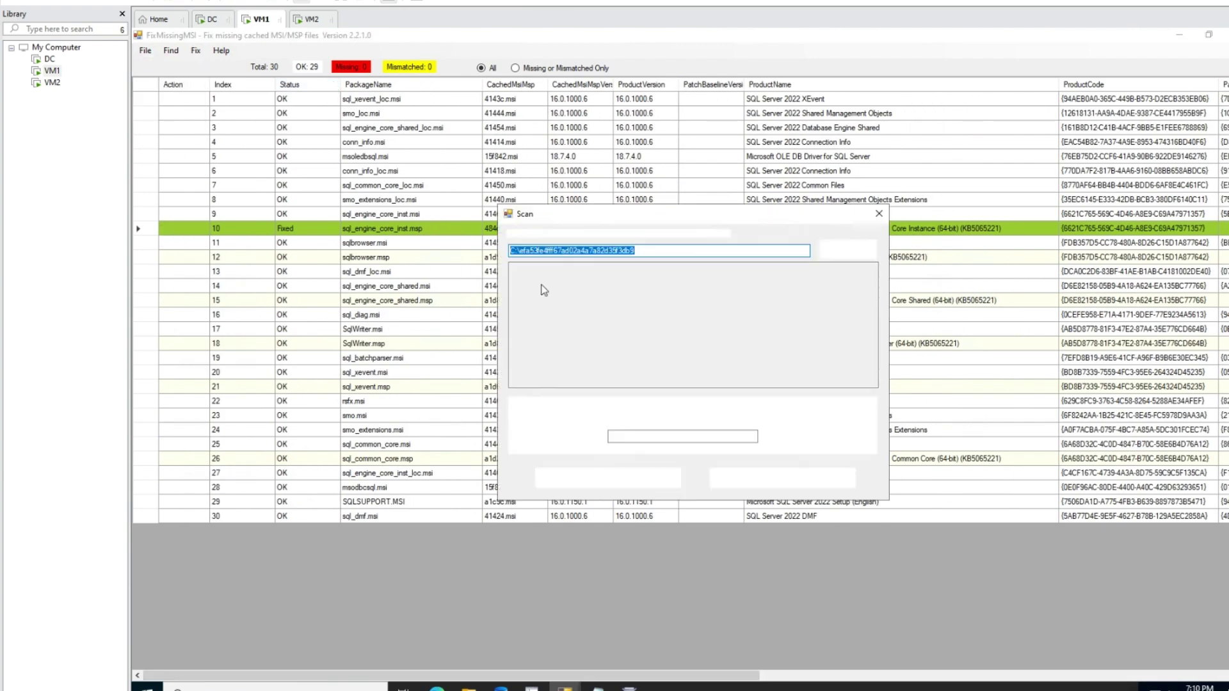
pyautogui.click(782, 478)
pyautogui.moveTo(739, 678); pyautogui.dragTo(171, 237)
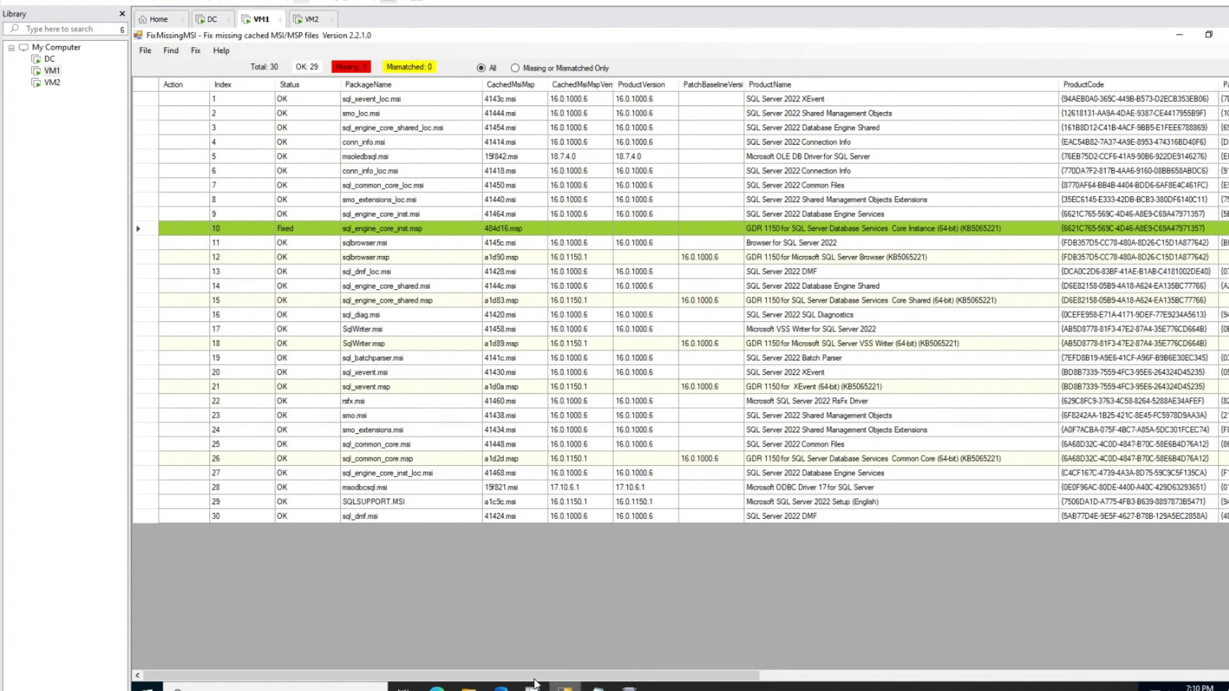
pyautogui.click(1038, 677)
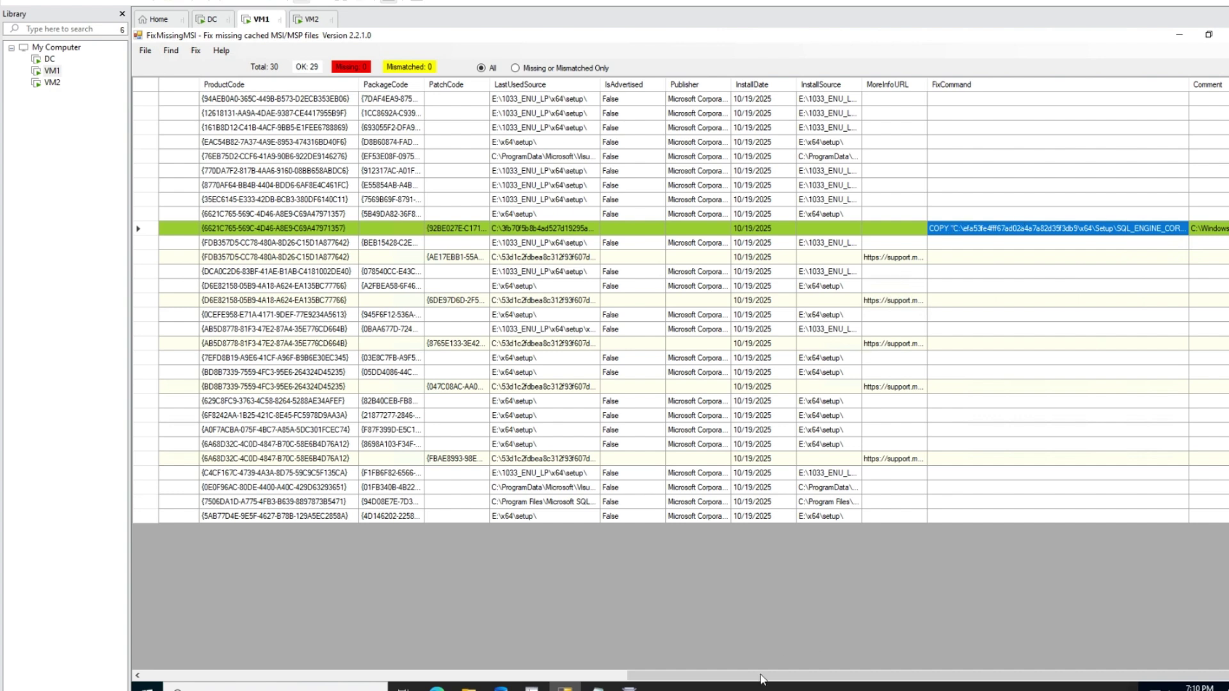
pyautogui.moveTo(695, 676); pyautogui.dragTo(209, 678)
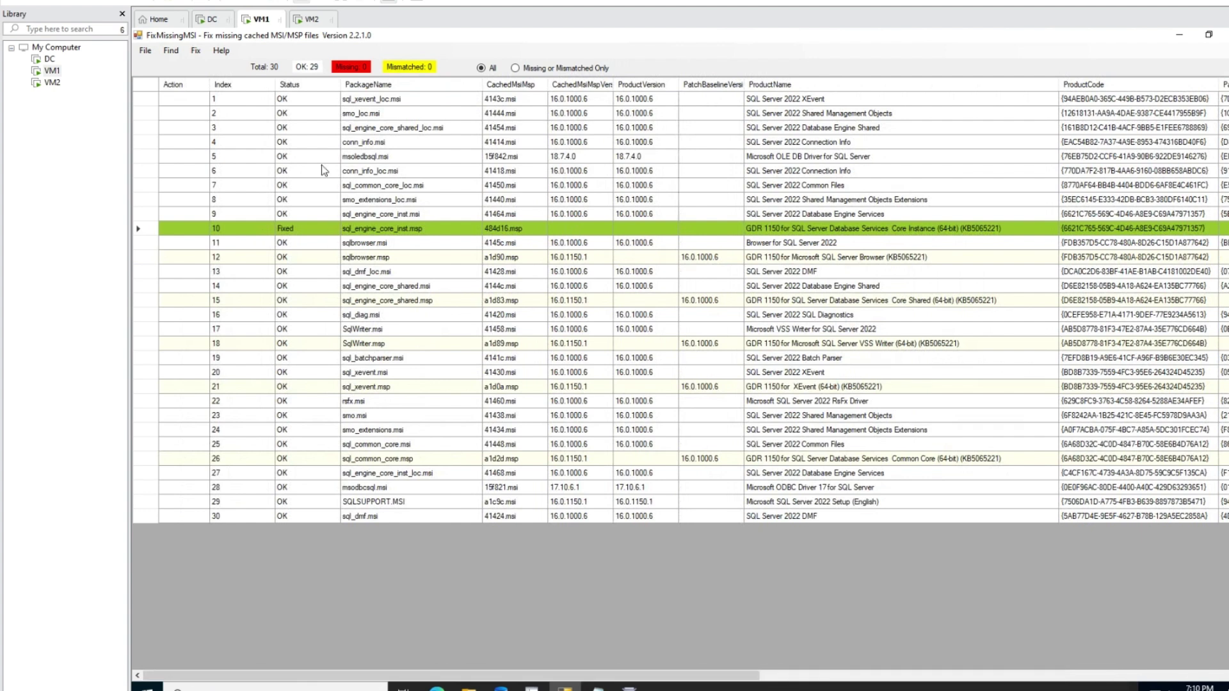